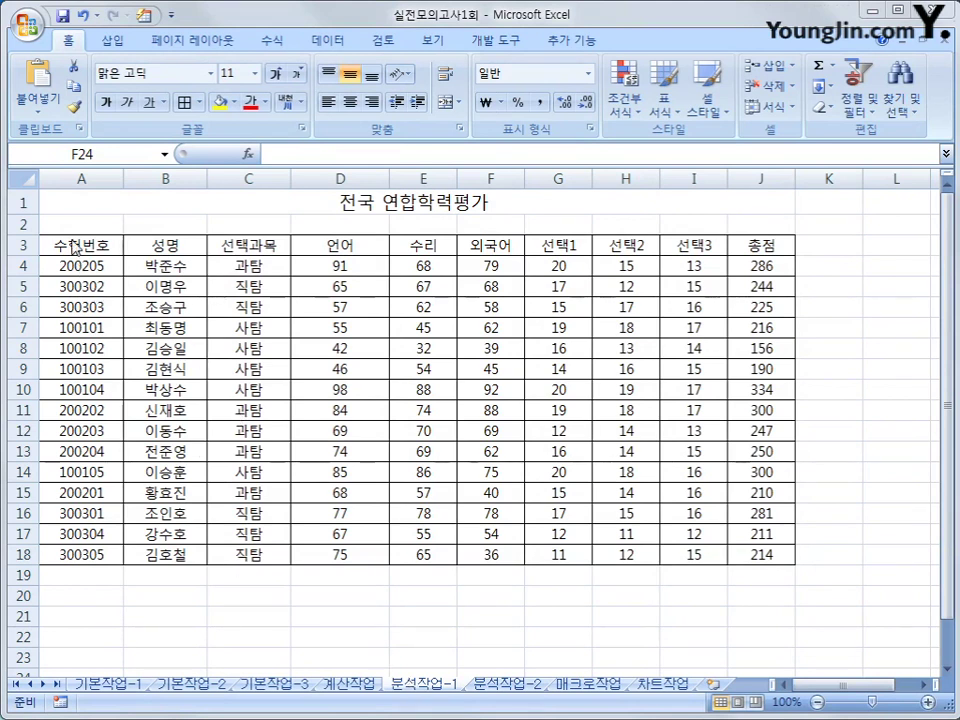
- Sort the 전국 연합학력평가 table in ascending order by the 선택과목 column
left_click(72, 244)
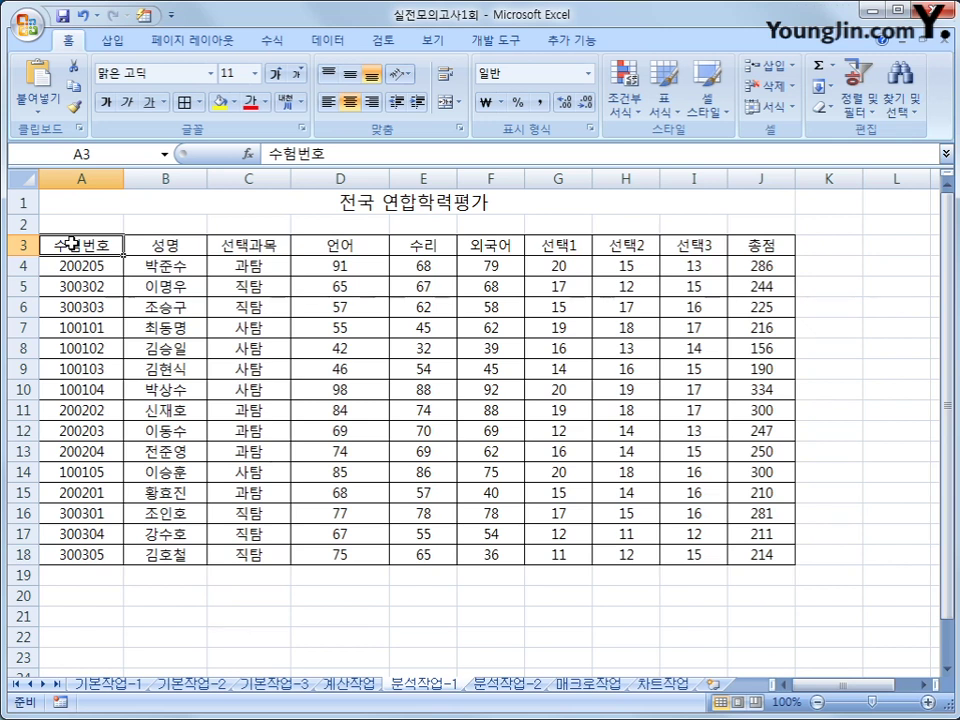
left_click(266, 246)
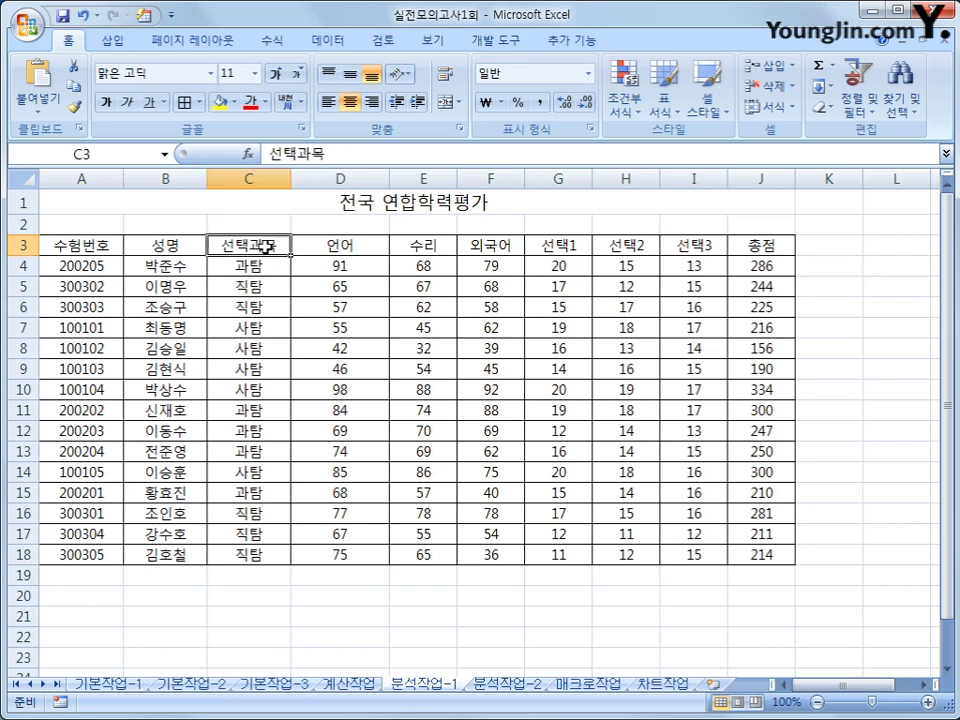
left_click(310, 44)
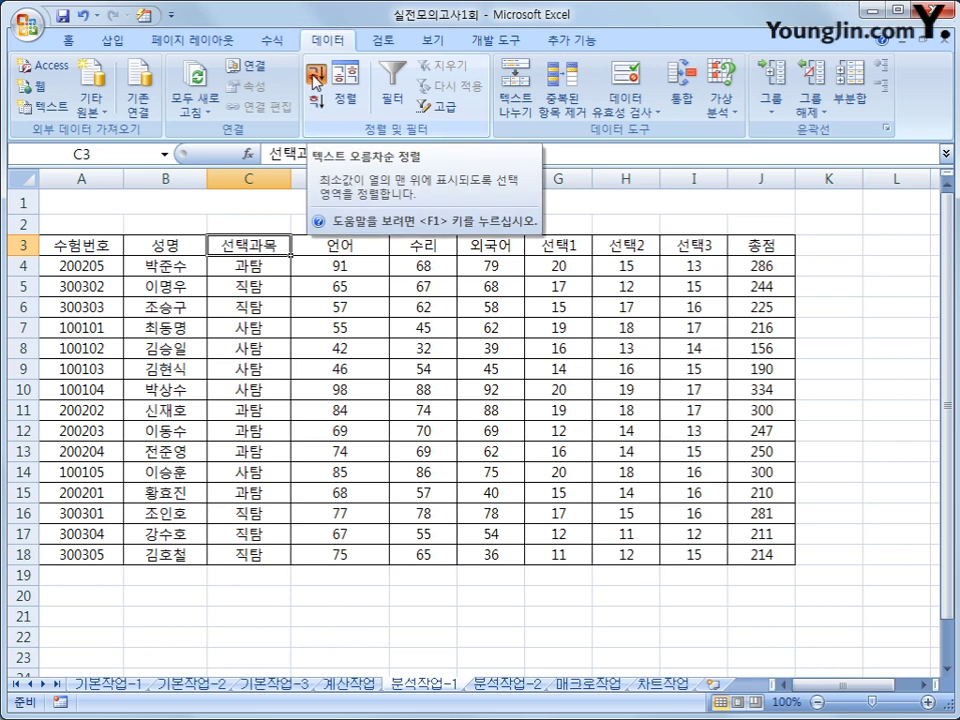
left_click(315, 82)
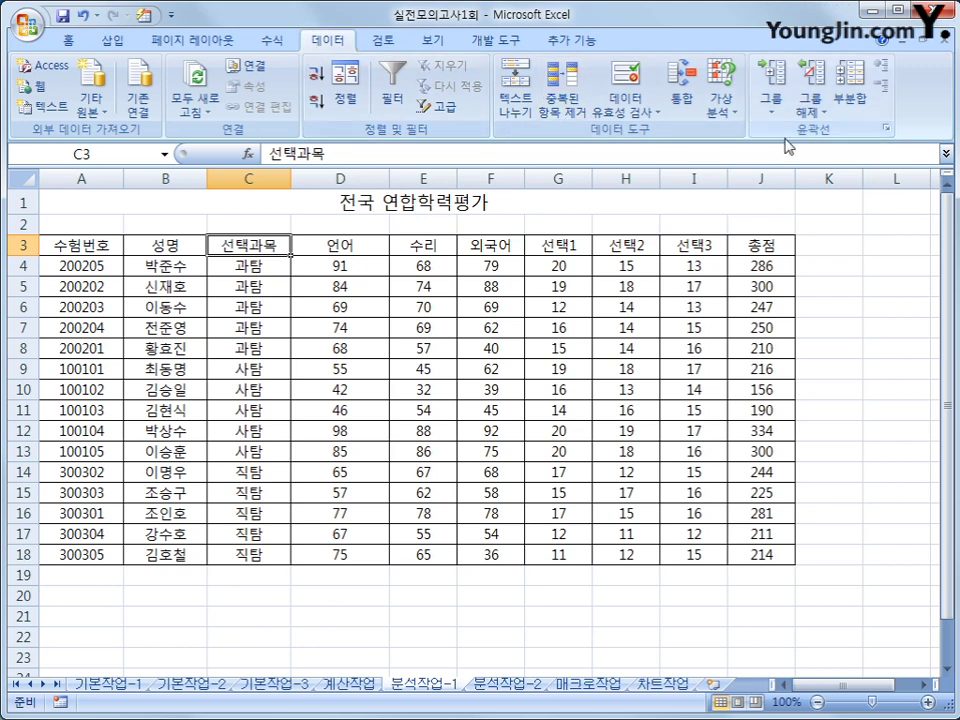
- Start a subtotal on the table, grouped by 선택과목 with 최대값 as the function
left_click(848, 97)
left_click_drag(629, 343, 728, 218)
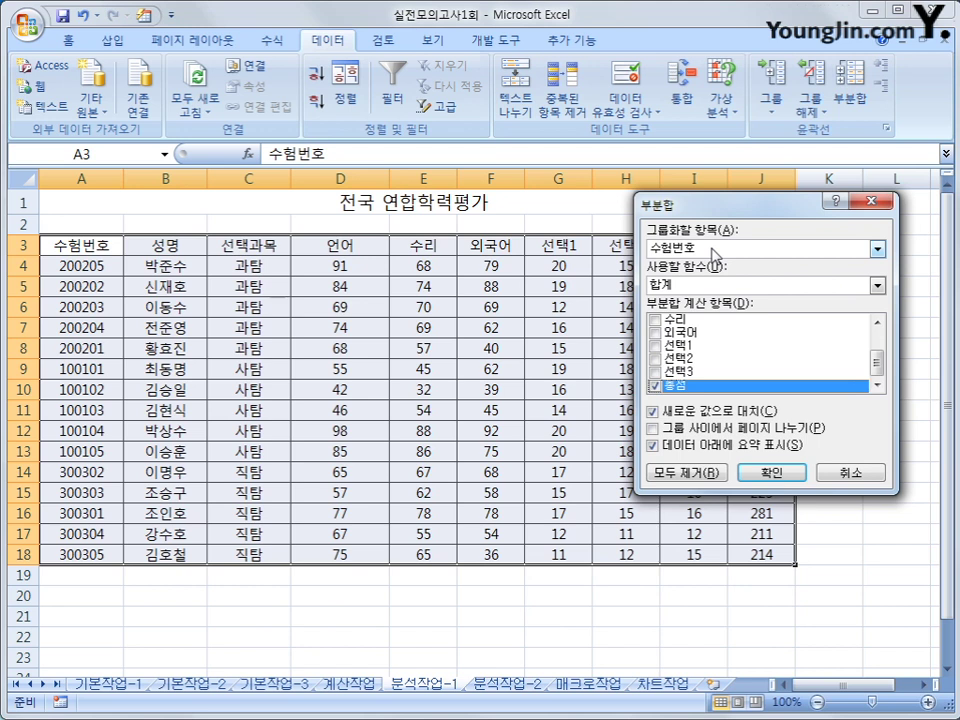
left_click(714, 255)
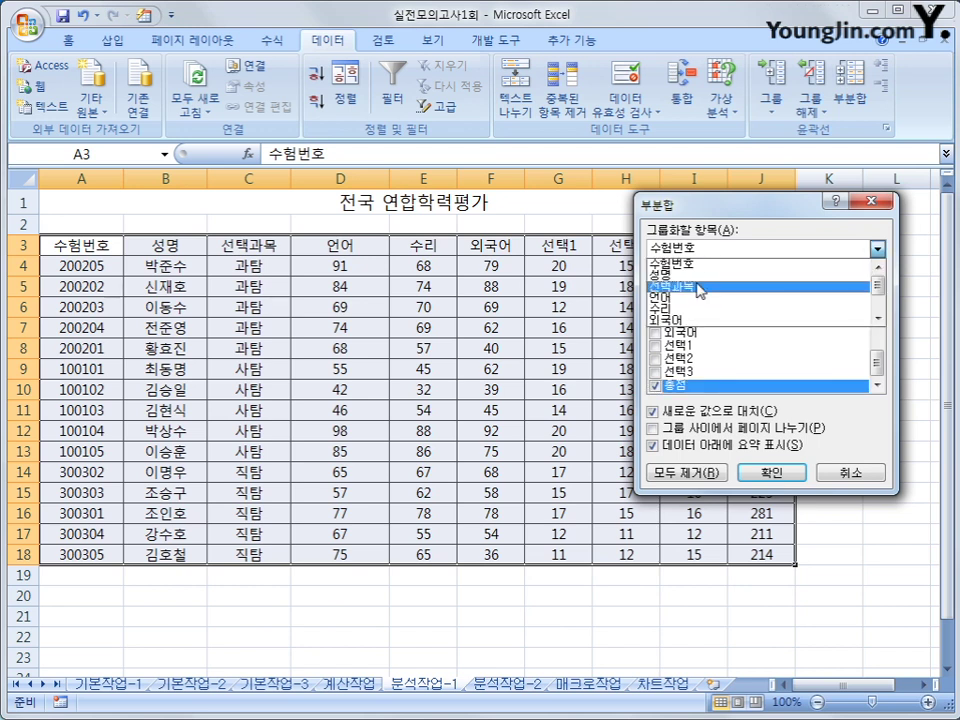
left_click(698, 290)
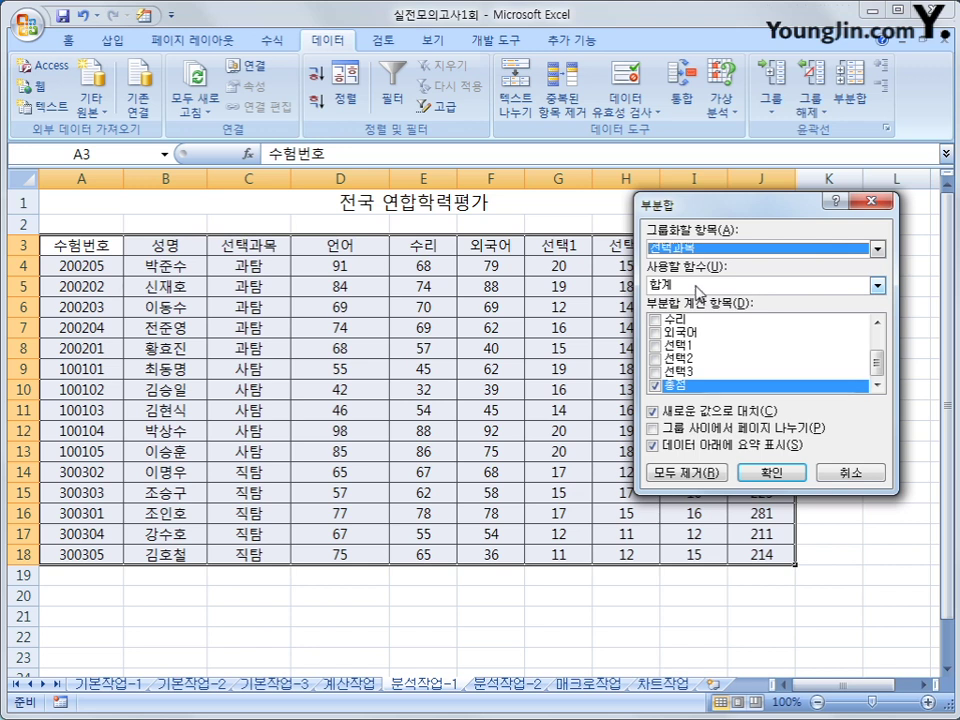
left_click(698, 286)
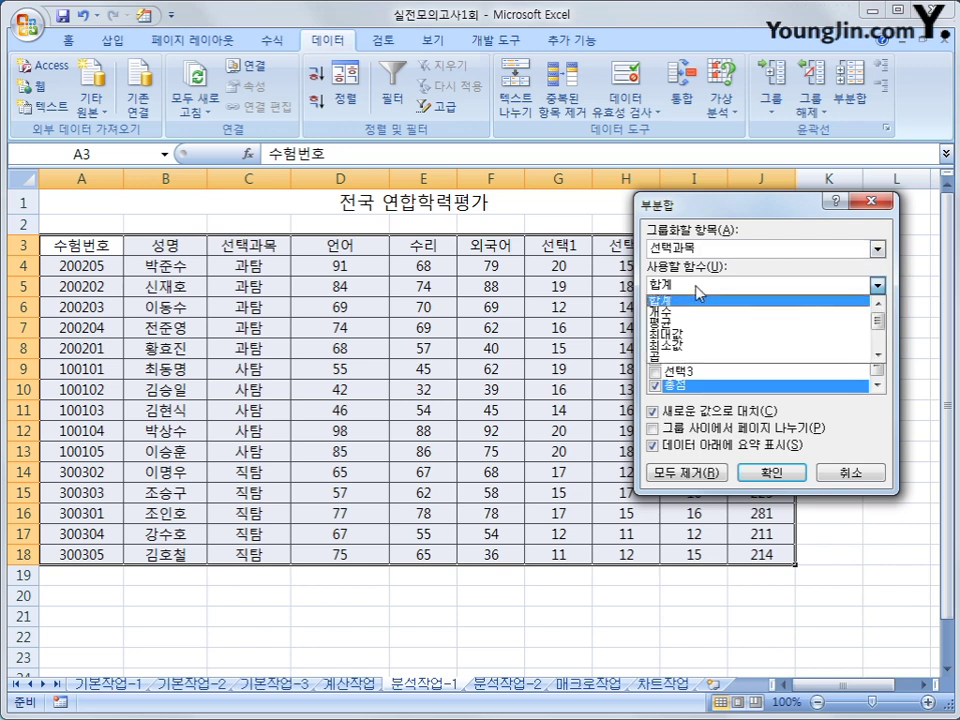
left_click(690, 336)
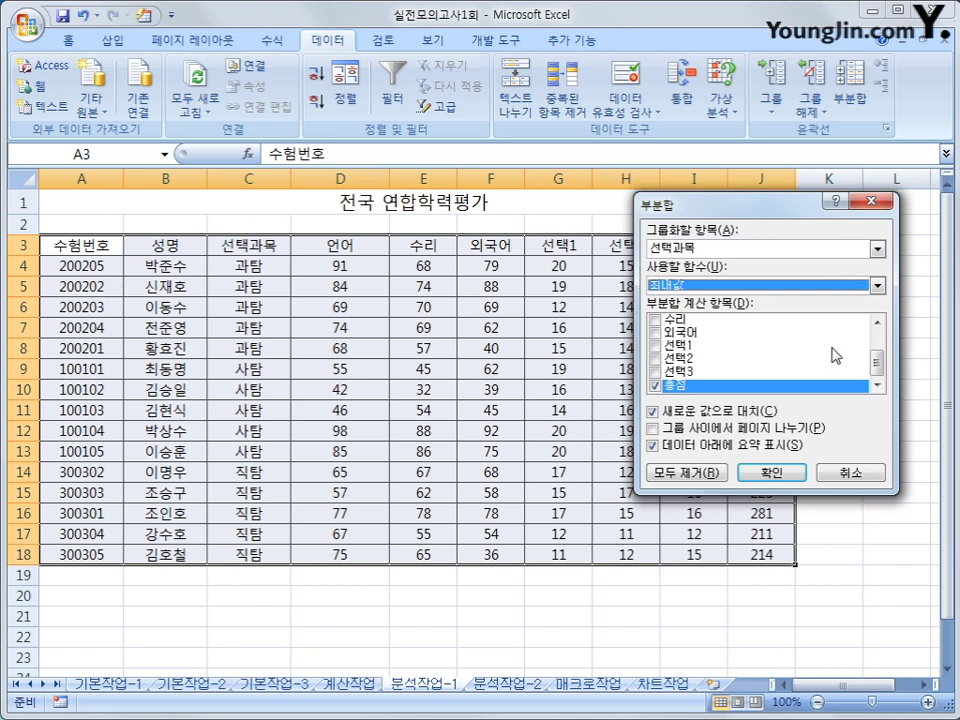
- Include 언어, 수리, 외국어 and 선택1 in the subtotal calculation
left_click(878, 321)
left_click(878, 321)
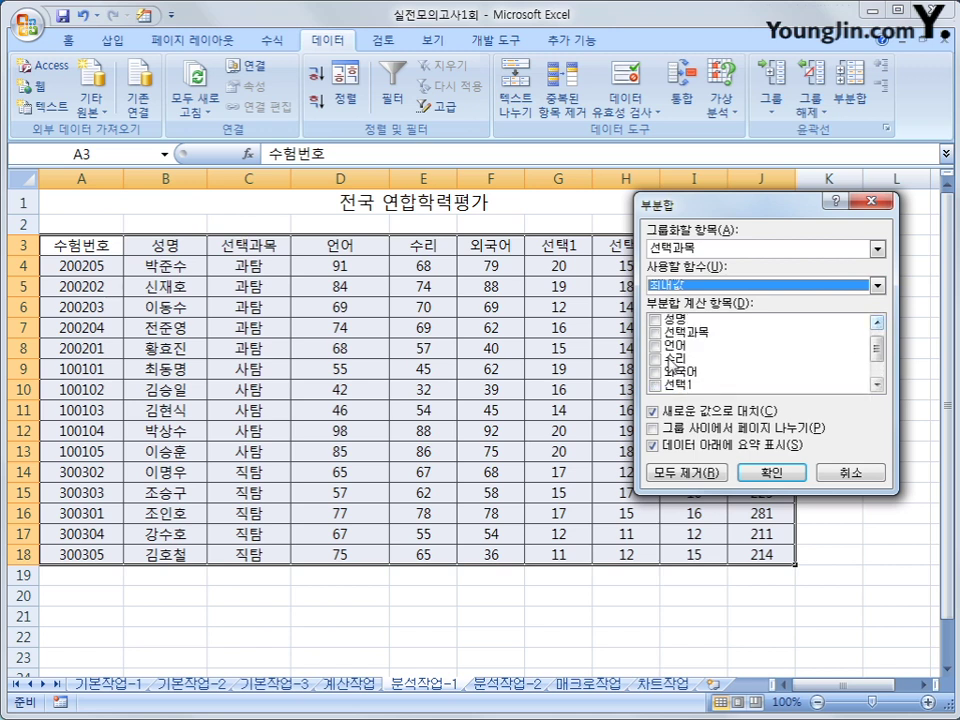
left_click(655, 345)
left_click(655, 358)
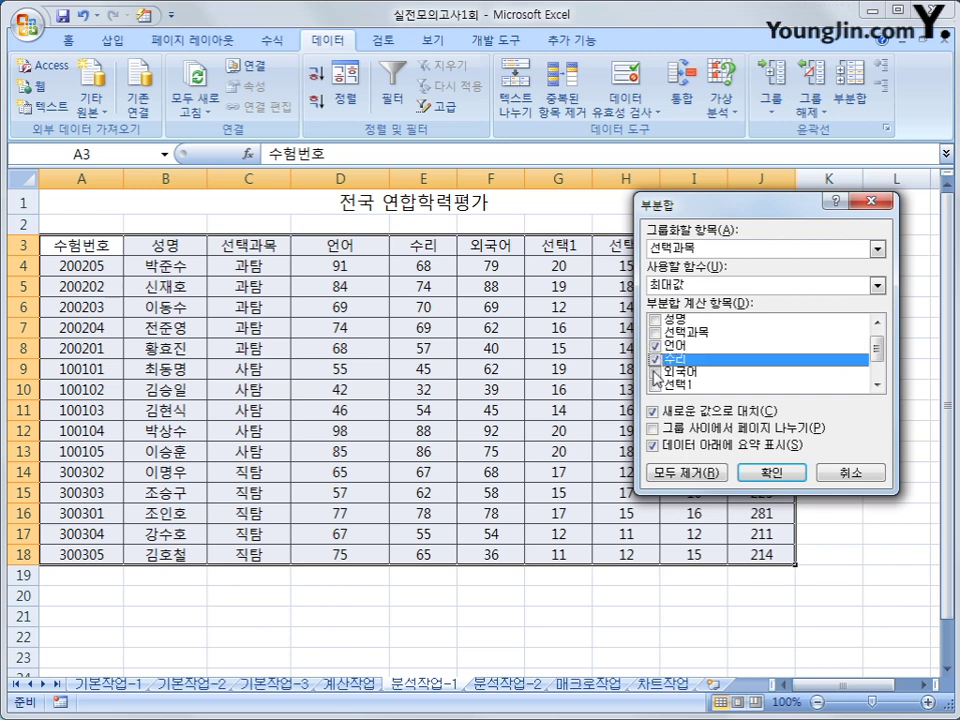
left_click(655, 372)
left_click(655, 385)
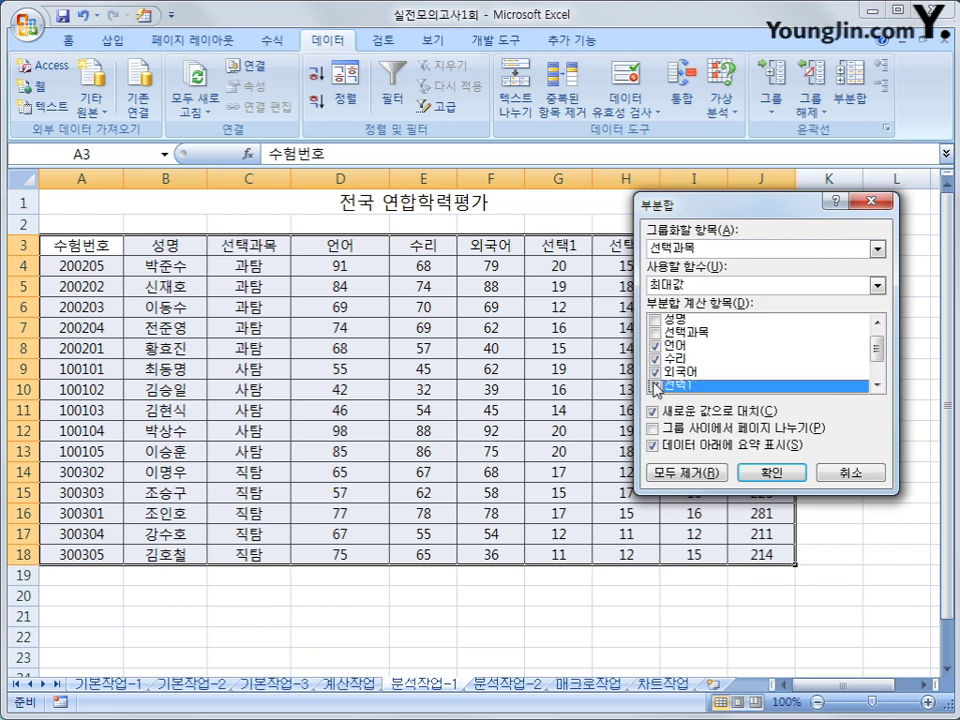
- Add 선택2 and 선택3 to the subtotal items, exclude 총점, and apply the maximum subtotal
left_click(877, 384)
left_click(877, 384)
left_click(877, 384)
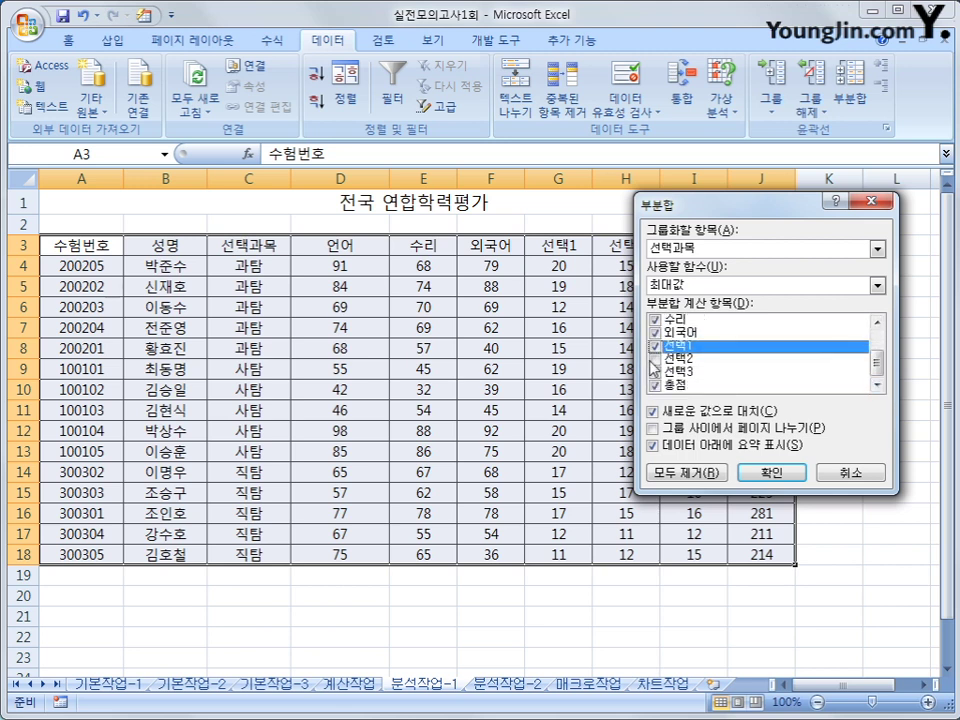
left_click(655, 359)
left_click(655, 372)
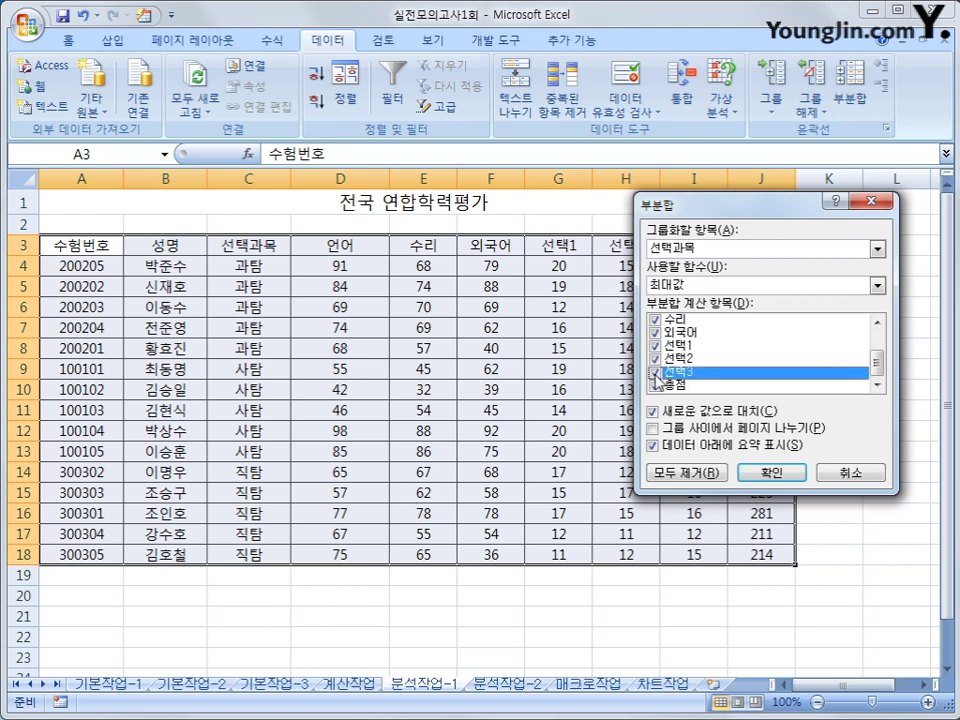
left_click(655, 386)
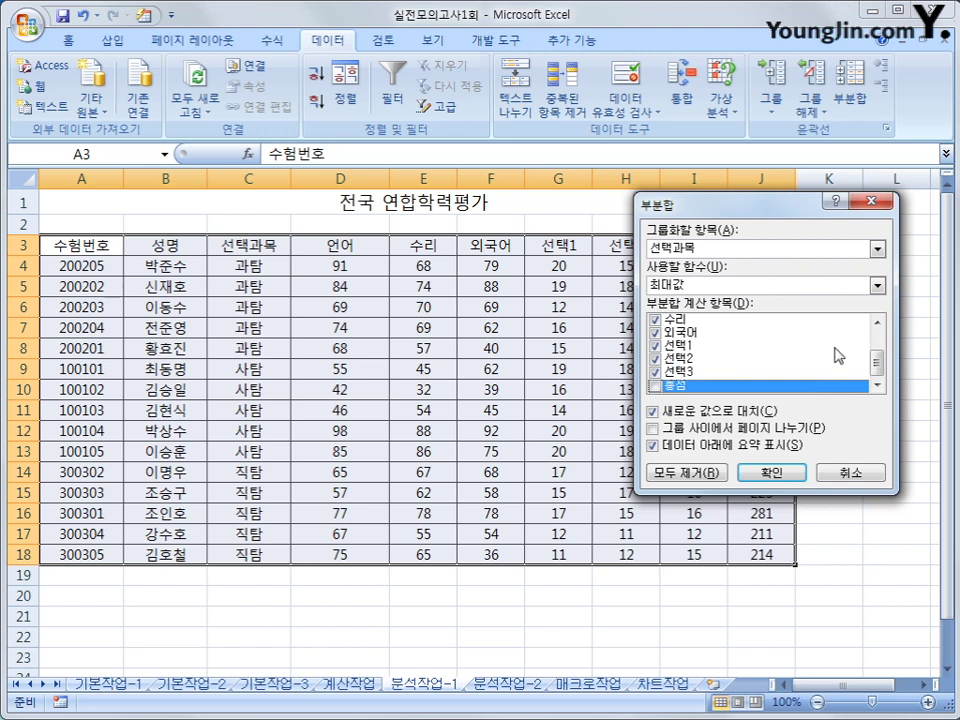
left_click_drag(758, 214, 731, 318)
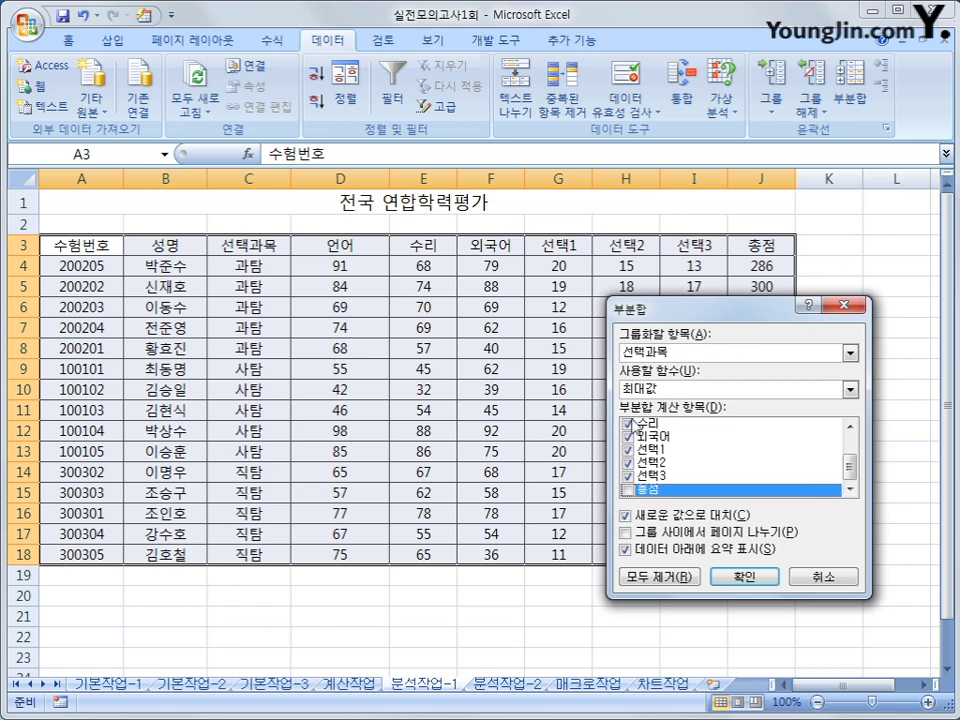
left_click(729, 578)
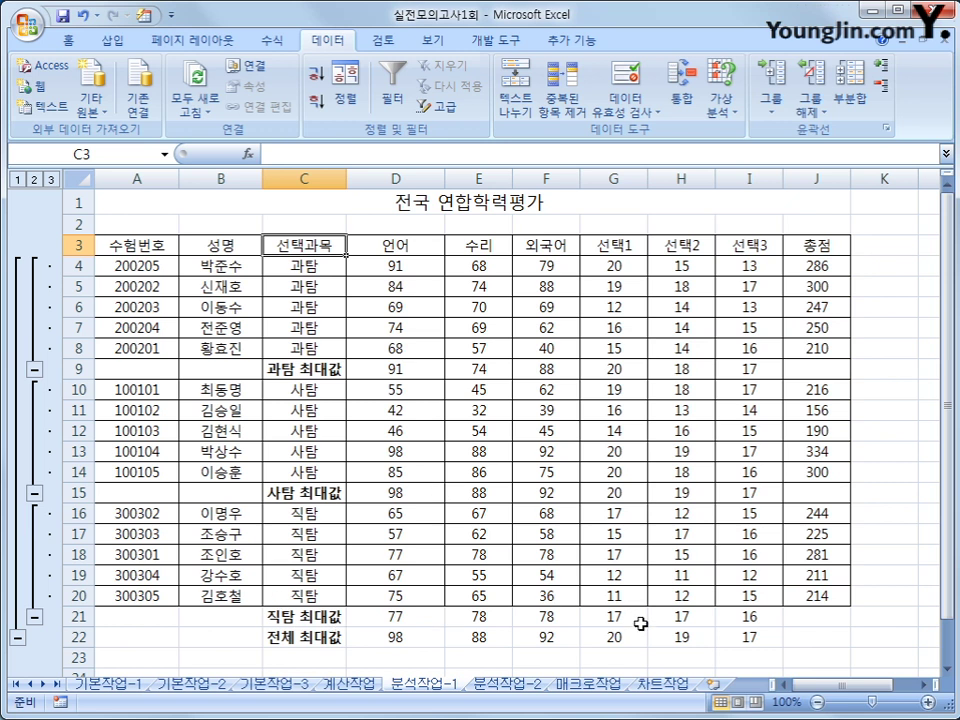
- Add a second subtotal with the 최소값 function, keeping the existing subtotals by turning off 새로운 값으로 대치
left_click(858, 120)
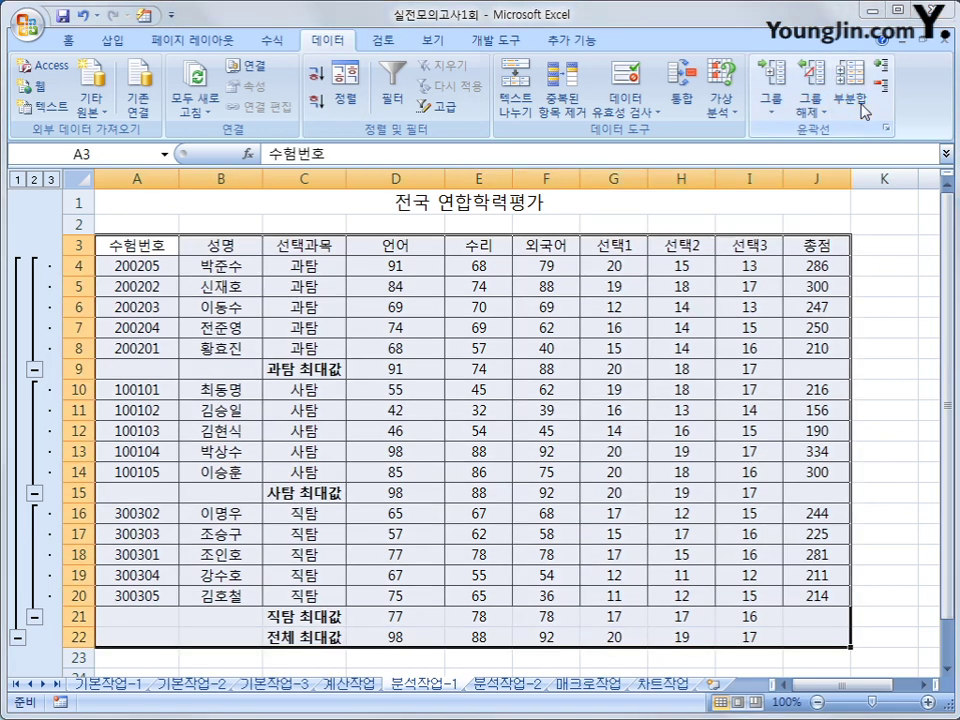
left_click(700, 393)
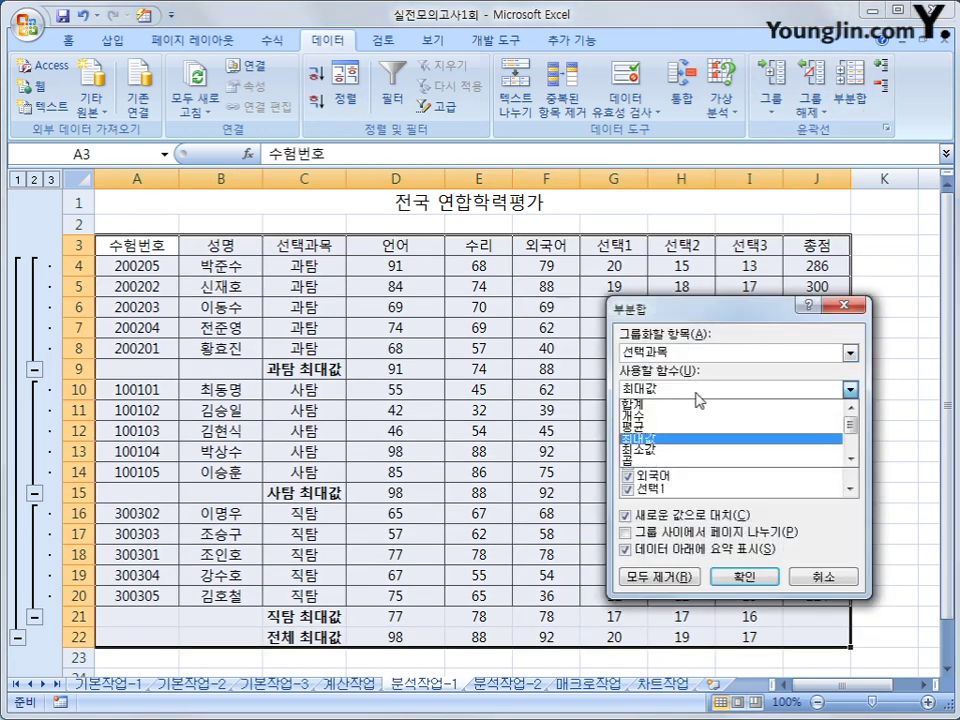
left_click(694, 452)
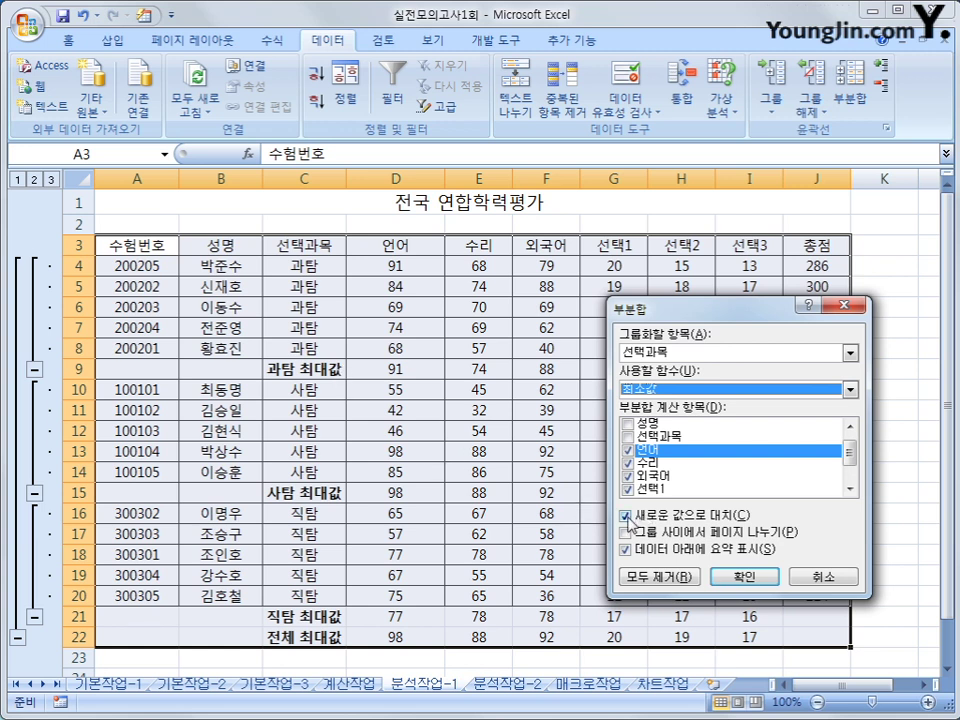
left_click(626, 516)
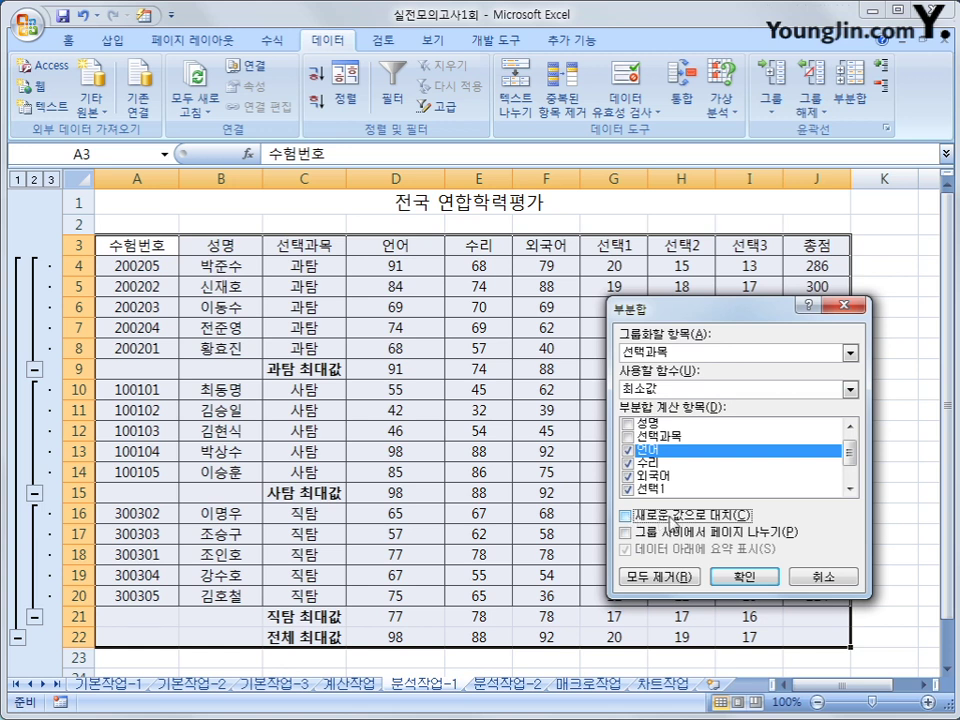
left_click(737, 587)
scroll(720, 510, "down", 2)
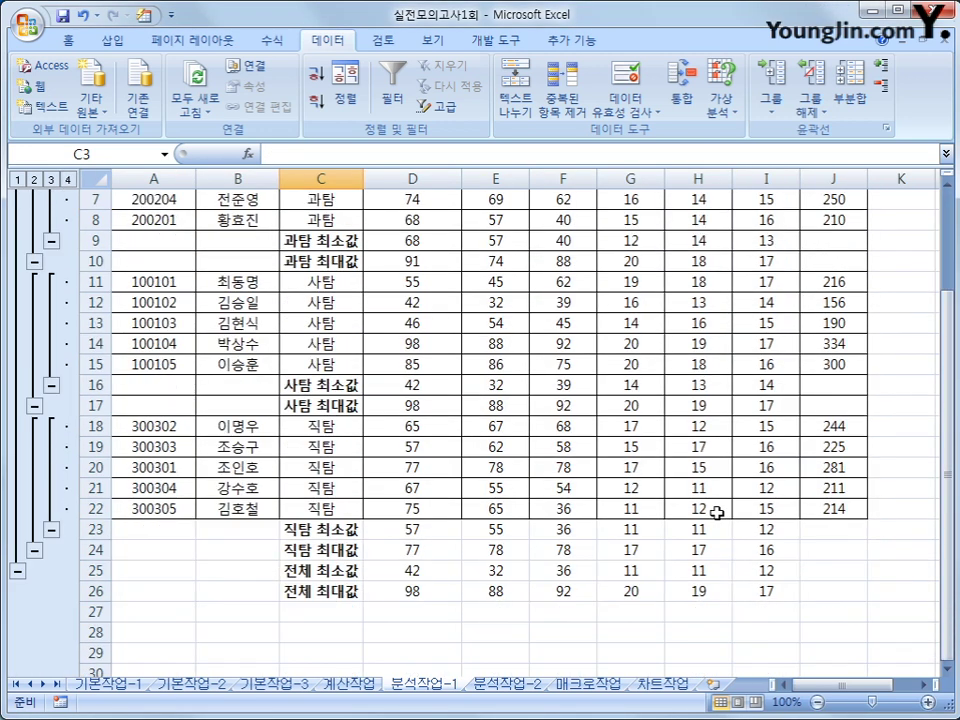
scroll(718, 512, "up", 1)
scroll(717, 512, "up", 1)
left_click(280, 207)
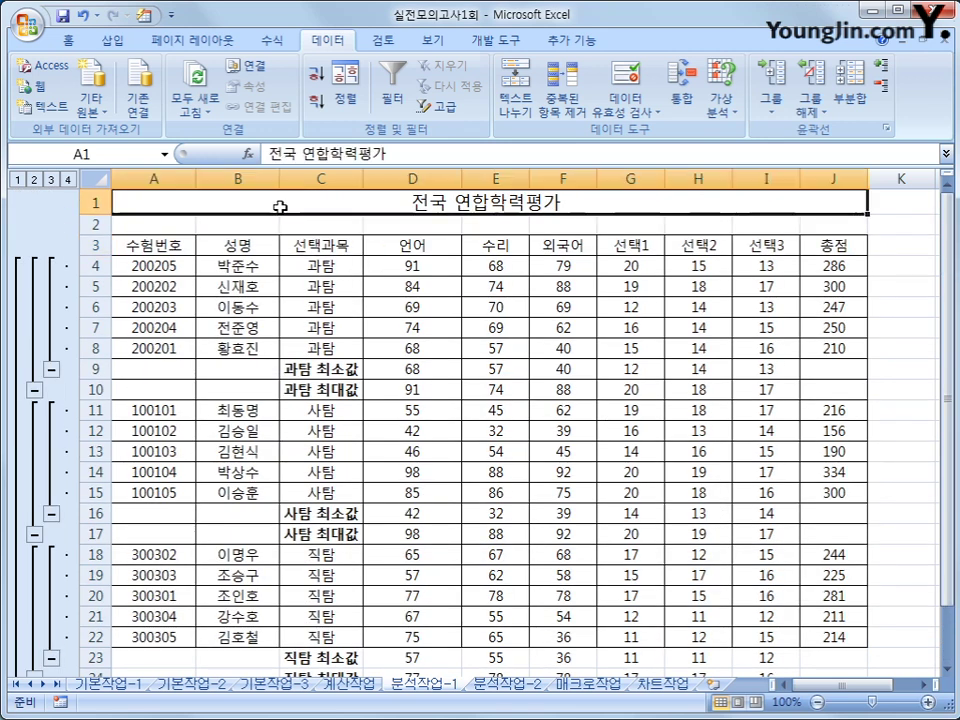
- Switch to the 분석작업-2 sheet and review the monthly 관리비내역 tables 표1 to 표3 and the 표4 average table
left_click(505, 686)
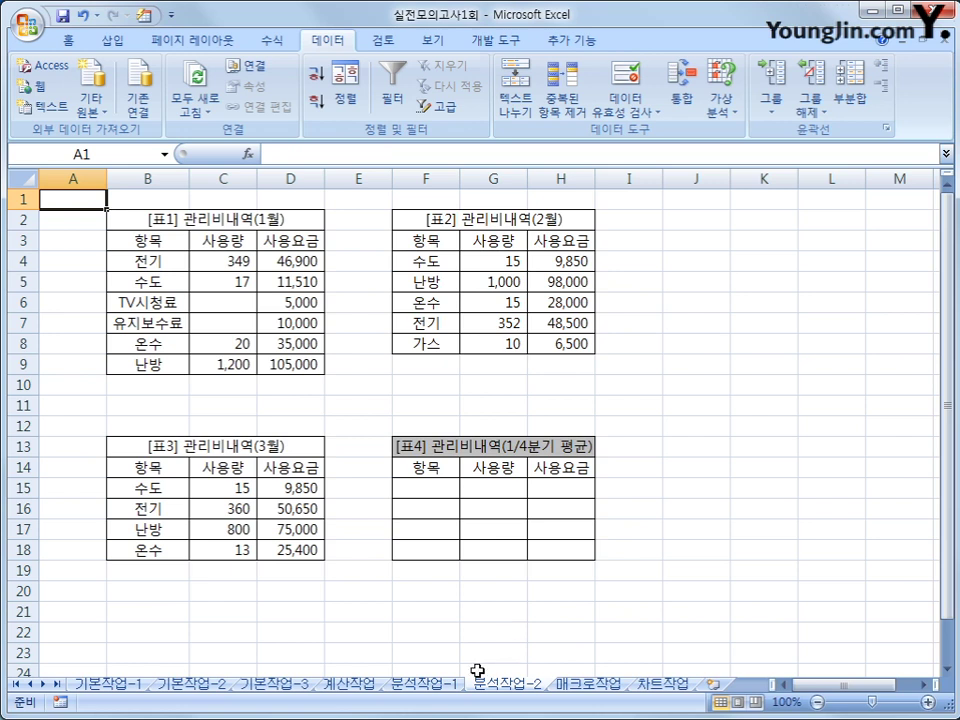
left_click(446, 692)
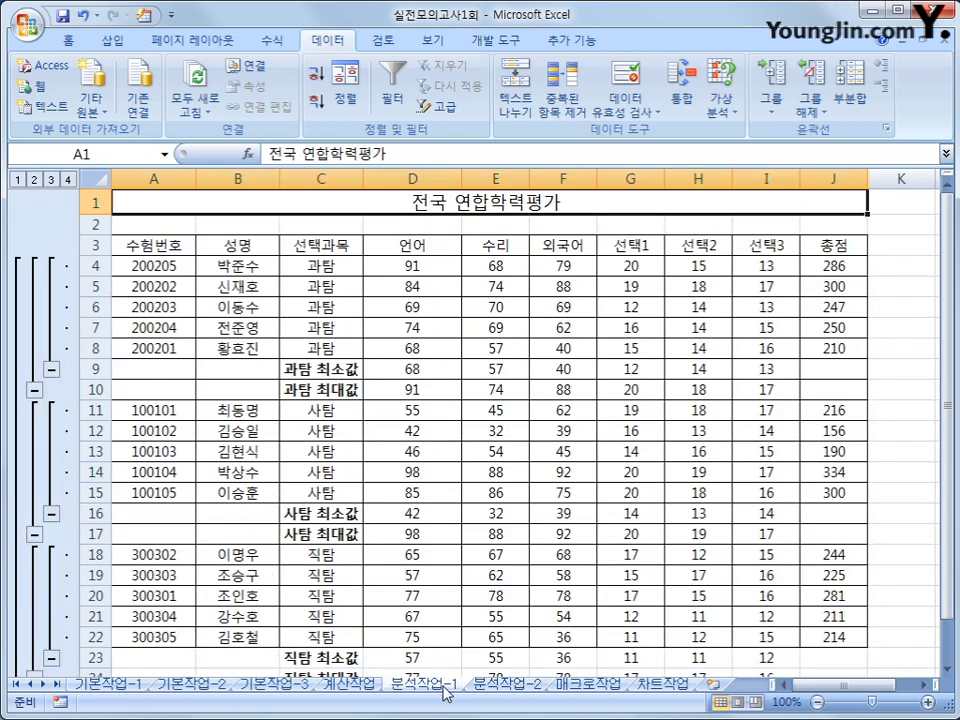
left_click(502, 690)
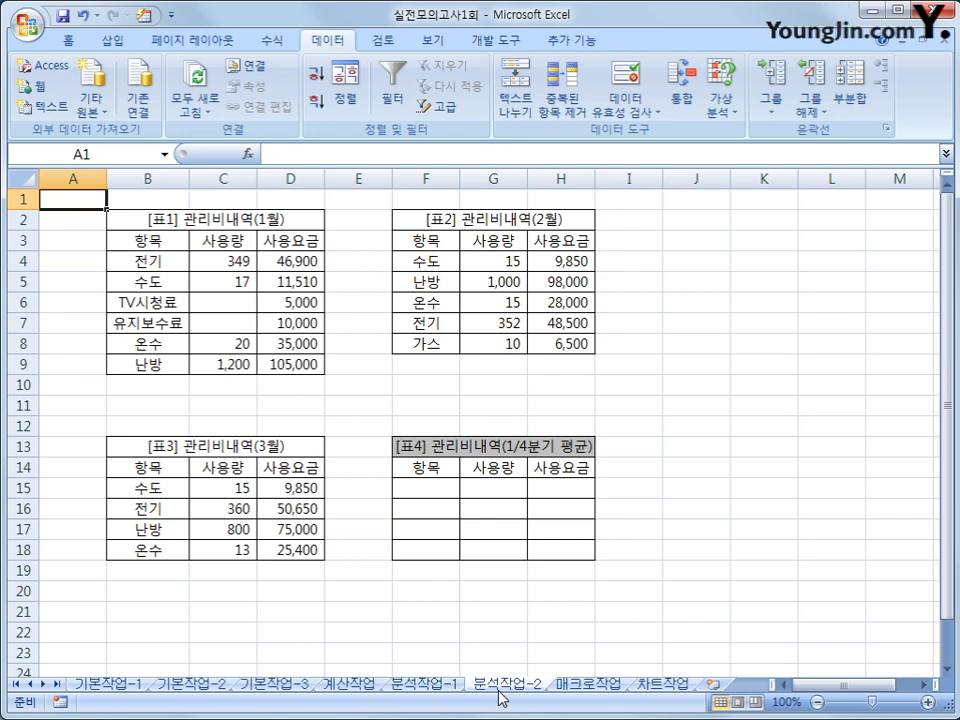
left_click(160, 212)
left_click(535, 219)
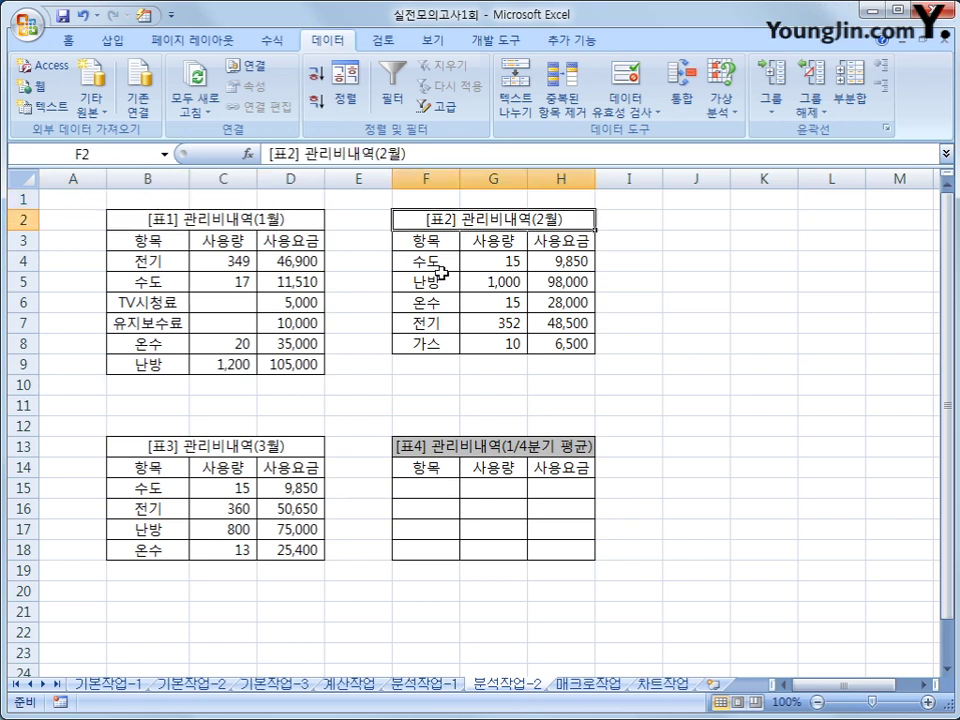
left_click(204, 446)
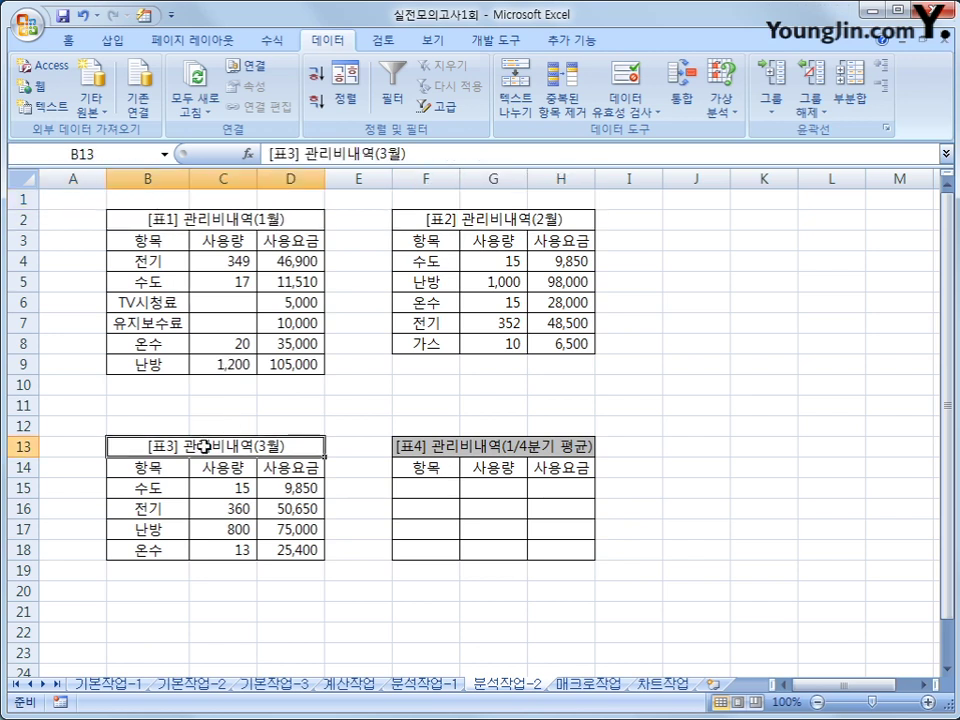
left_click(502, 446)
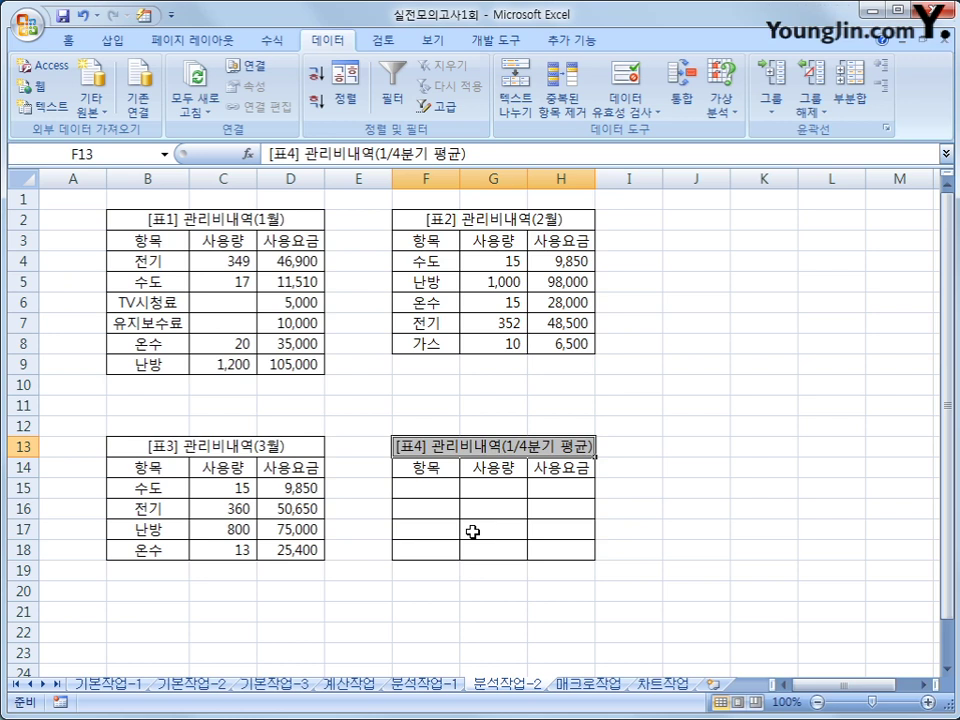
- Start a data consolidation into the 표4 range F14:H18 using the 평균 function
left_click_drag(435, 469, 555, 555)
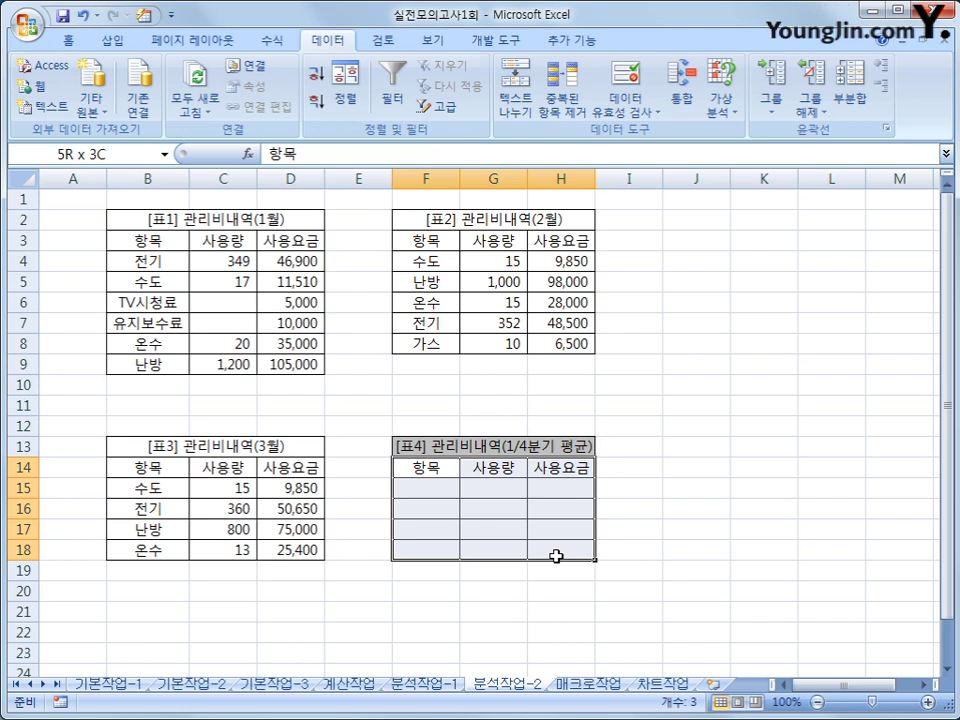
left_click_drag(556, 556, 556, 556)
left_click(684, 112)
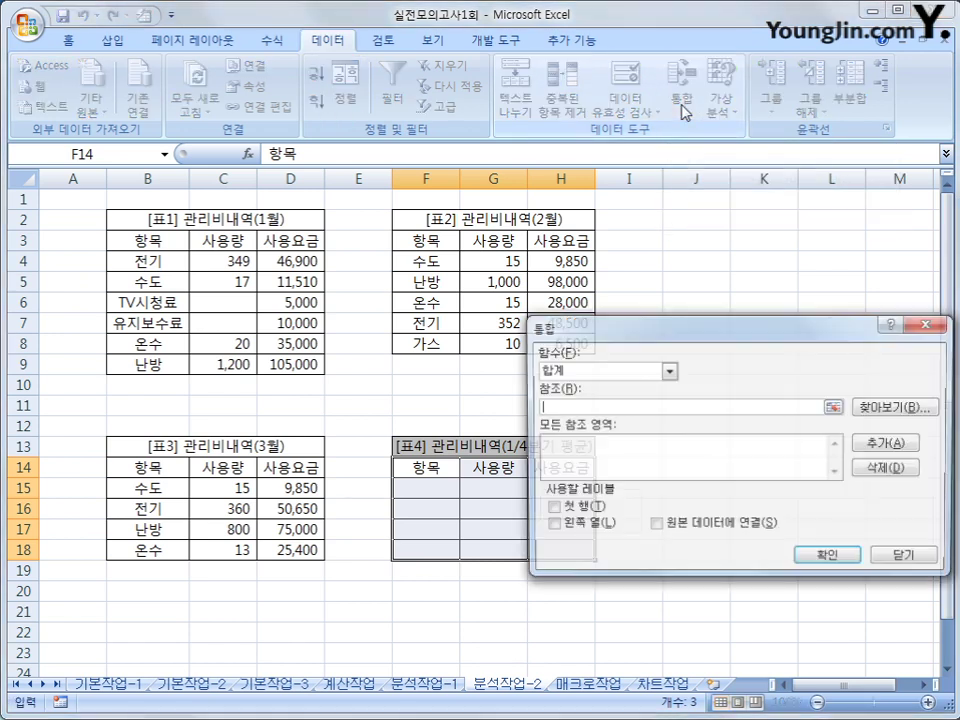
left_click_drag(640, 316, 578, 107)
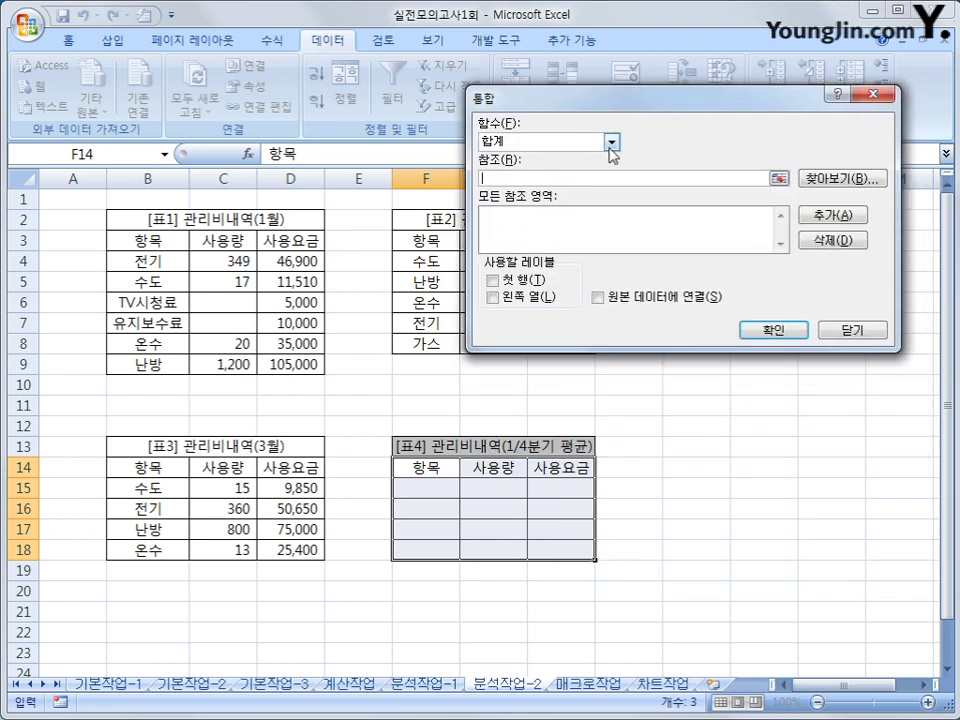
left_click(611, 142)
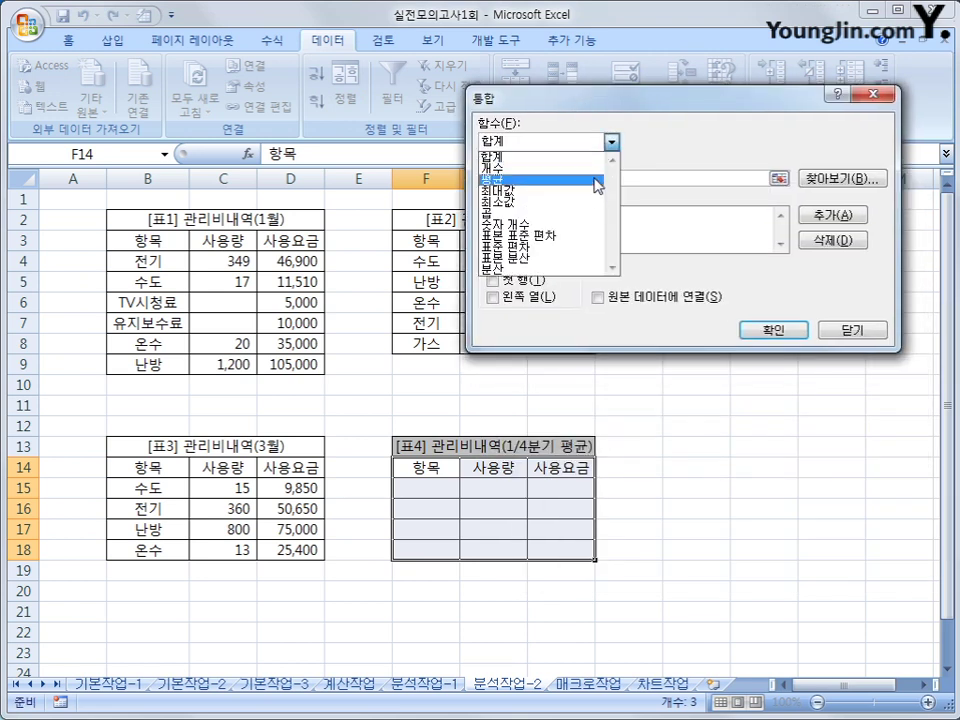
left_click(596, 179)
left_click(595, 178)
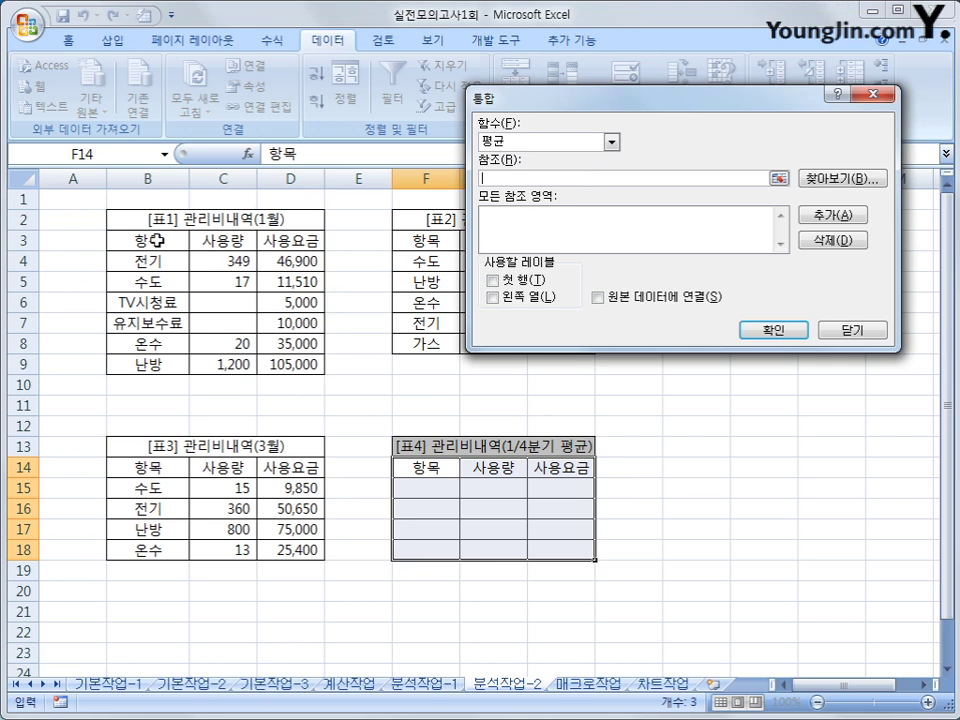
- Add the 표1 range B3:D9, 표2 range F3:H8 and 표3 range B14:D18 as the consolidation's source references
left_click_drag(157, 240, 286, 358)
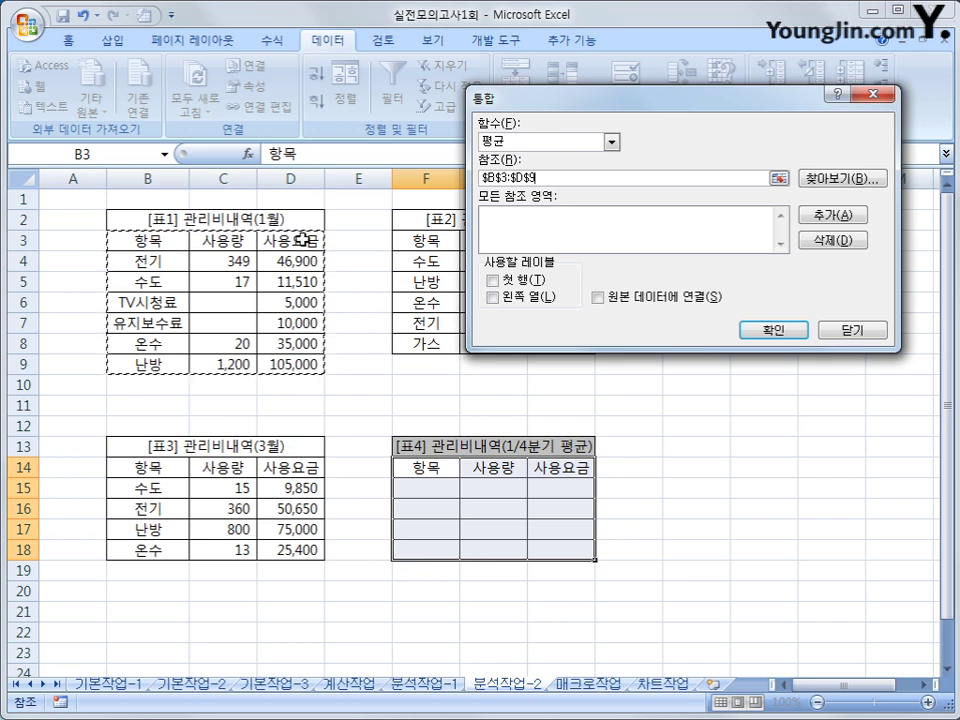
left_click(815, 215)
left_click_drag(405, 240, 549, 343)
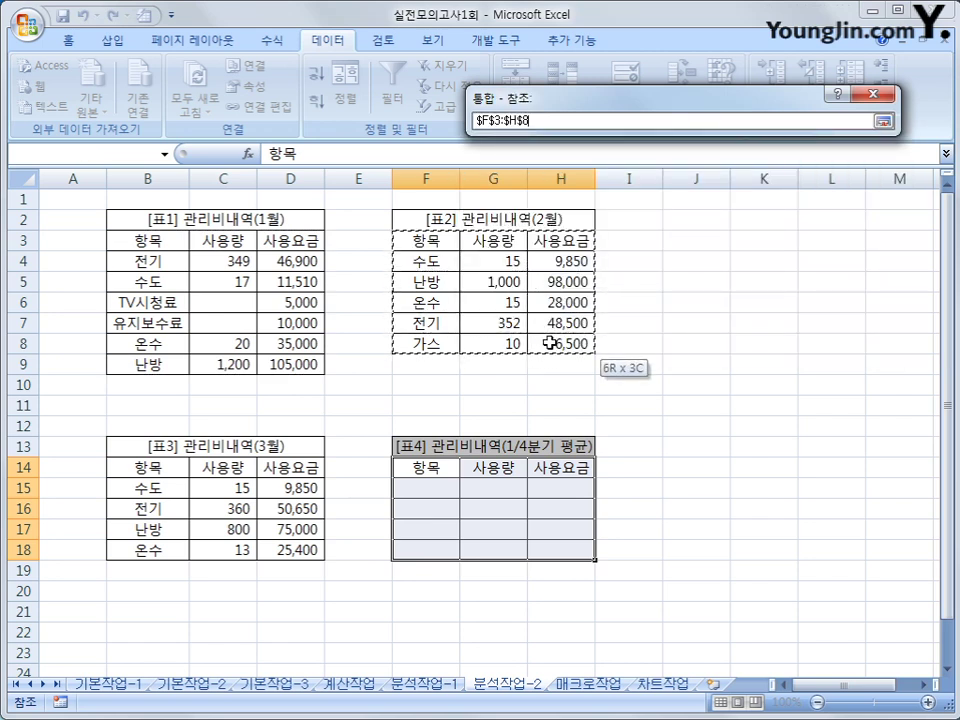
left_click_drag(549, 343, 551, 341)
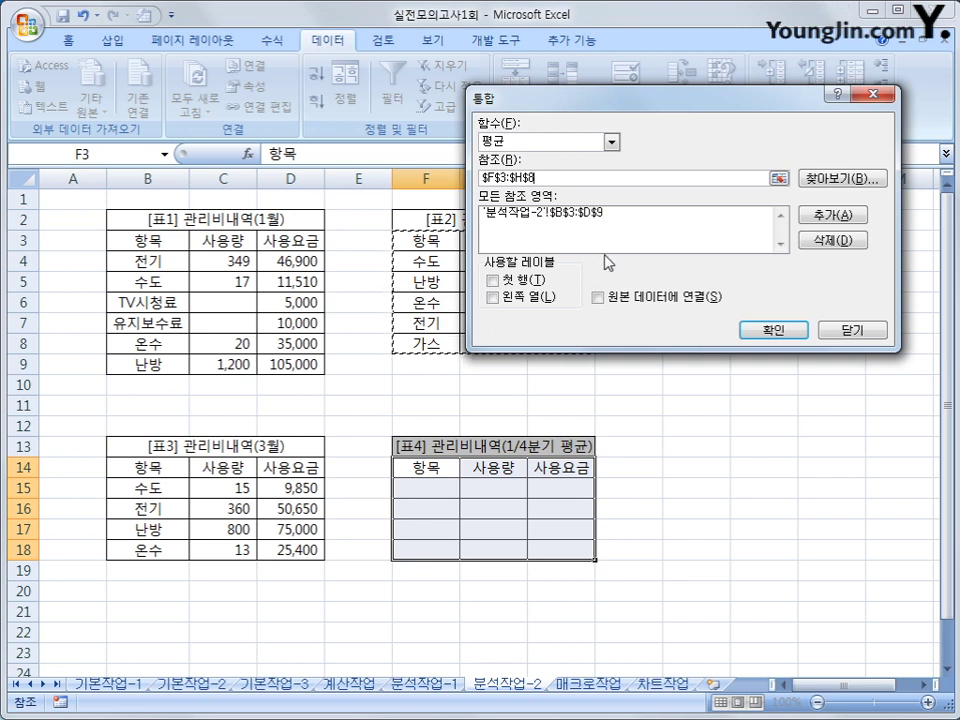
left_click(812, 219)
left_click_drag(150, 467, 303, 549)
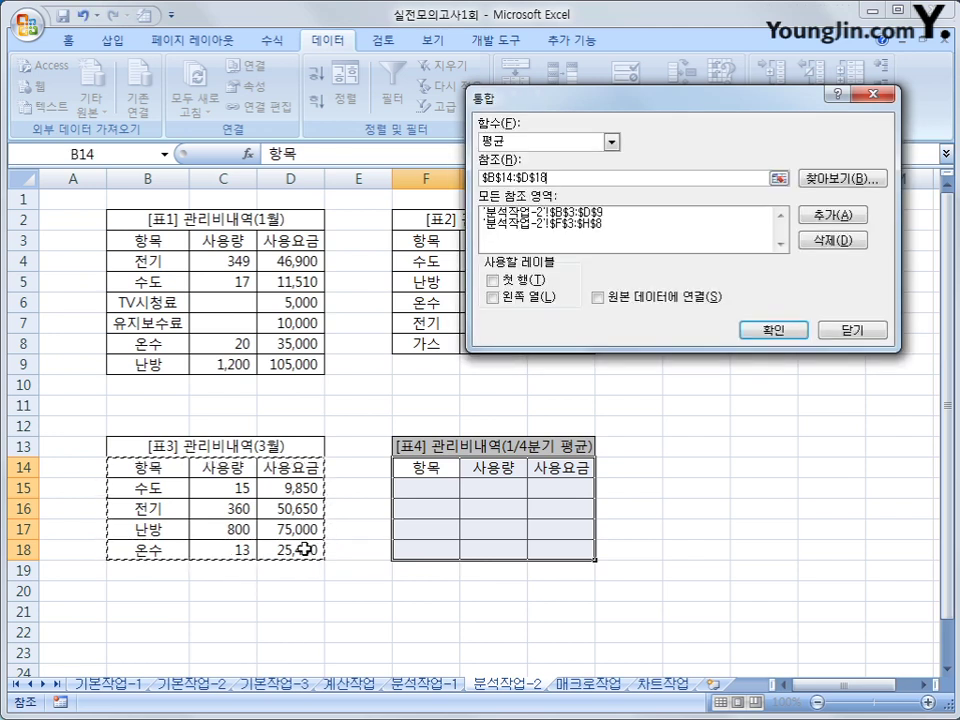
left_click(818, 217)
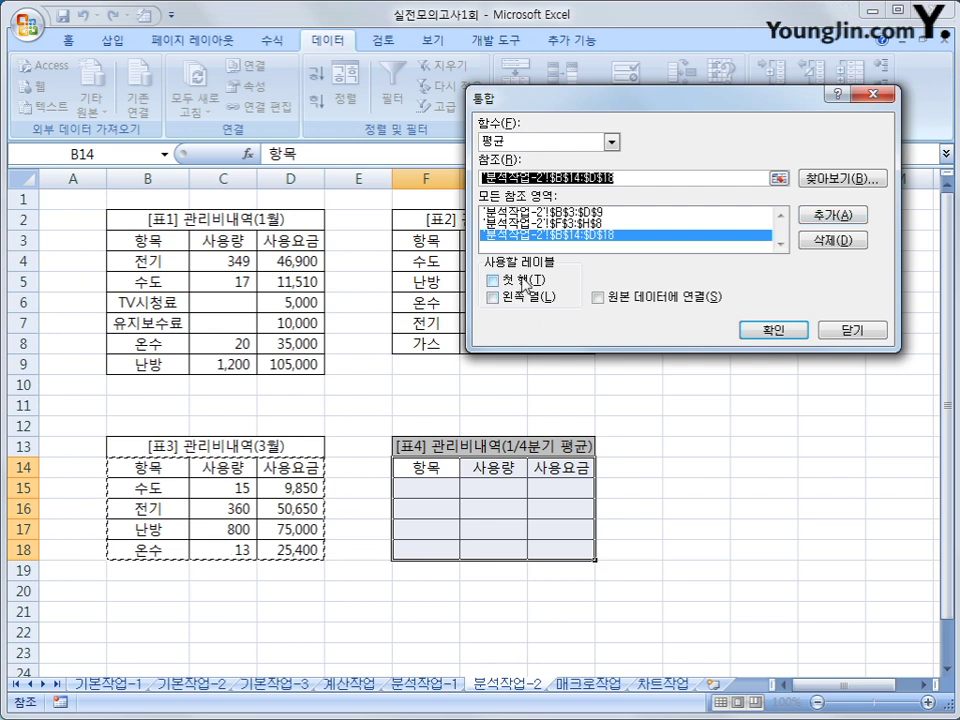
- Run the consolidation using both 첫 행 and 왼쪽 열 labels, and widen column F to fit the item names
left_click(526, 281)
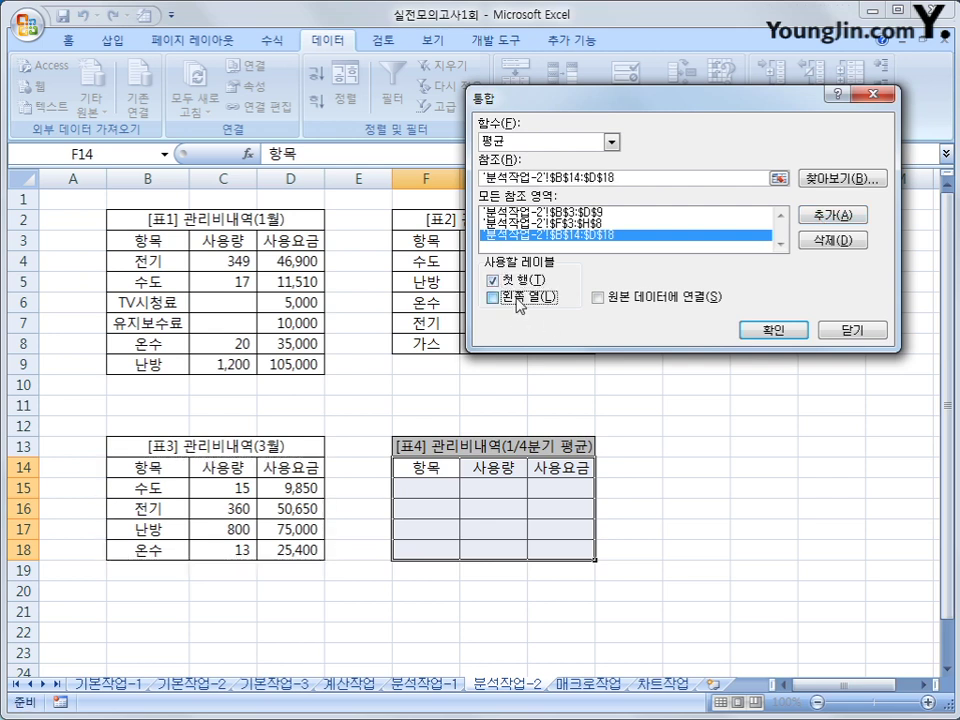
left_click(517, 299)
left_click(776, 329)
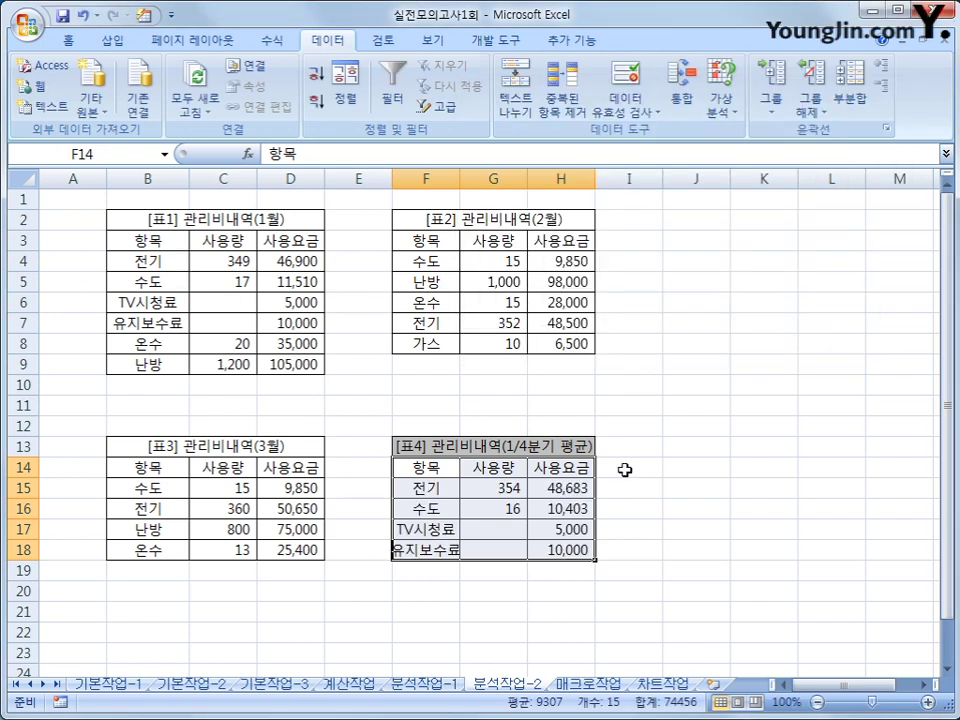
left_click(576, 553)
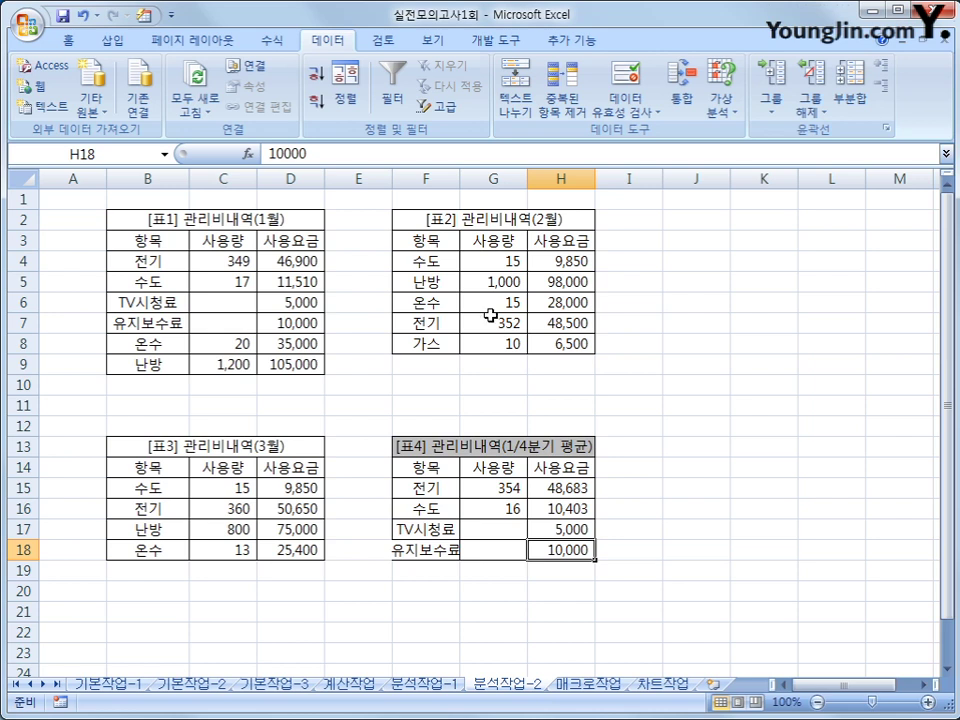
left_click_drag(460, 178, 475, 178)
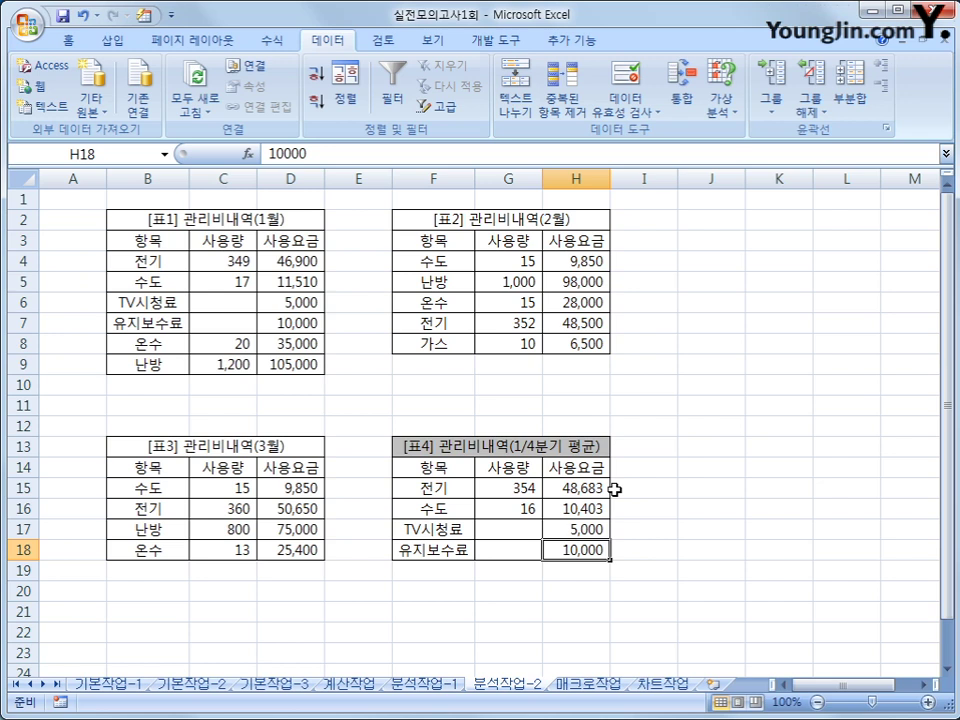
- Switch to the 매크로작업 sheet and examine the 중식음식점 일일 매출현황 table and its empty 평균 cells
left_click(614, 687)
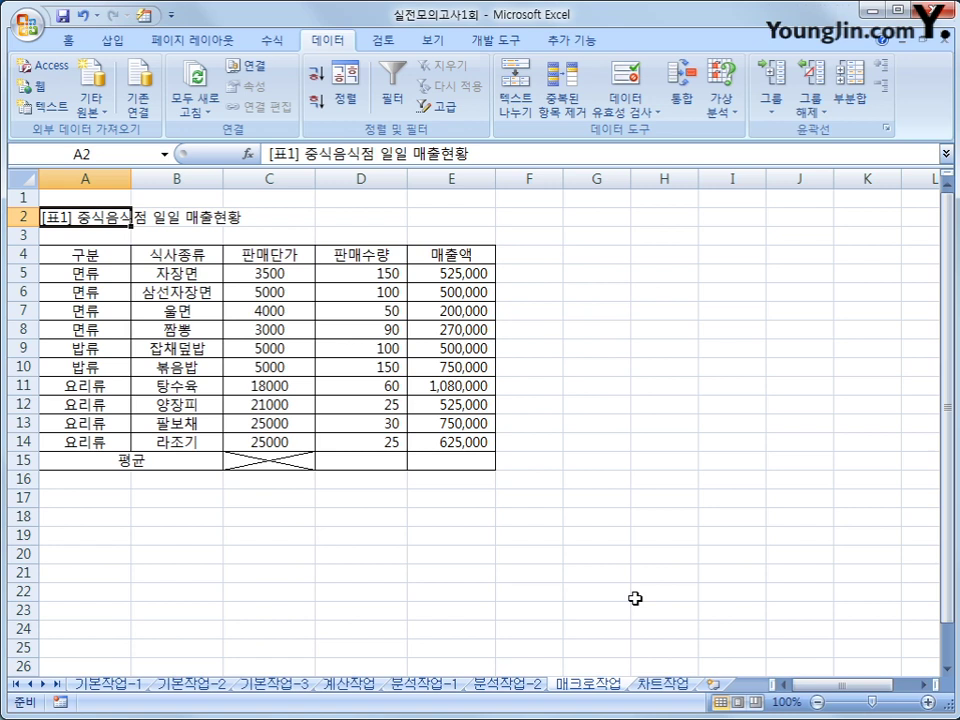
left_click(133, 532)
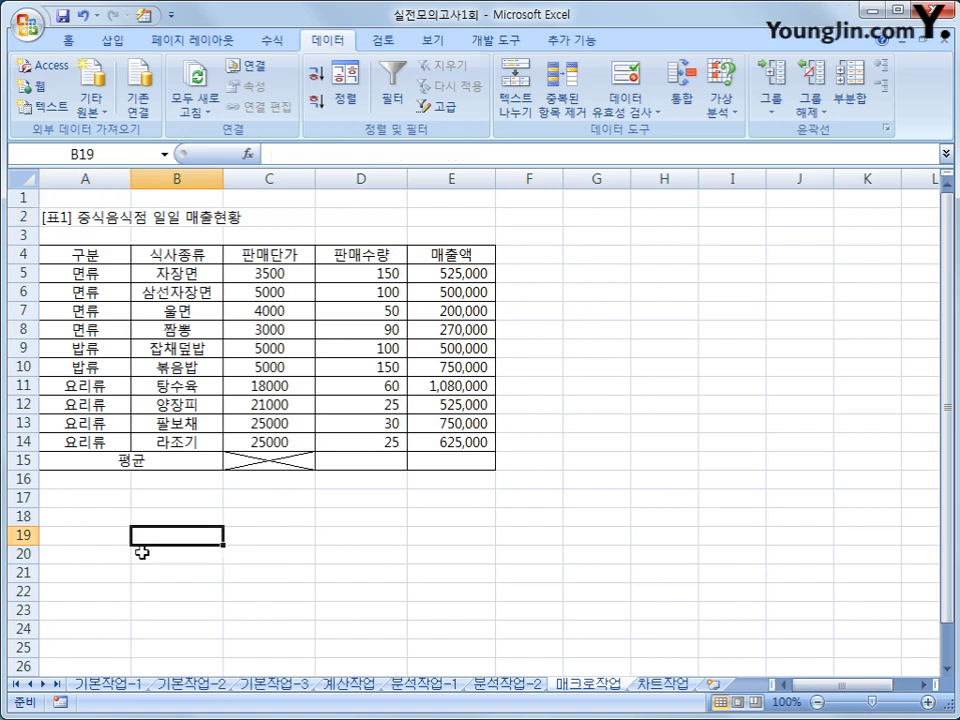
left_click(703, 290)
left_click(776, 441)
left_click(312, 499)
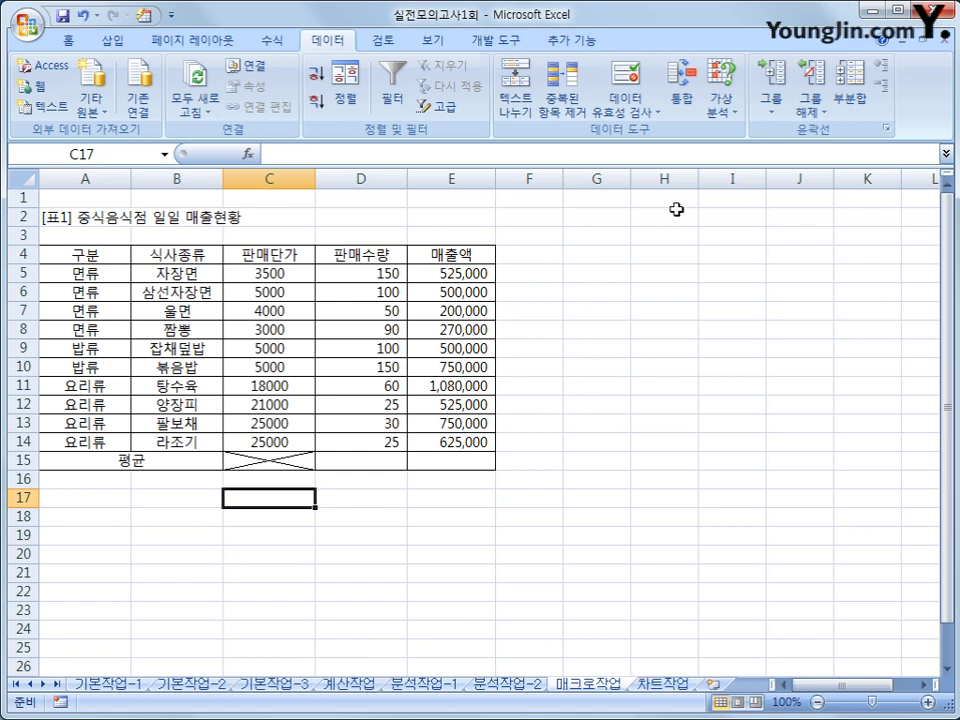
left_click(361, 460)
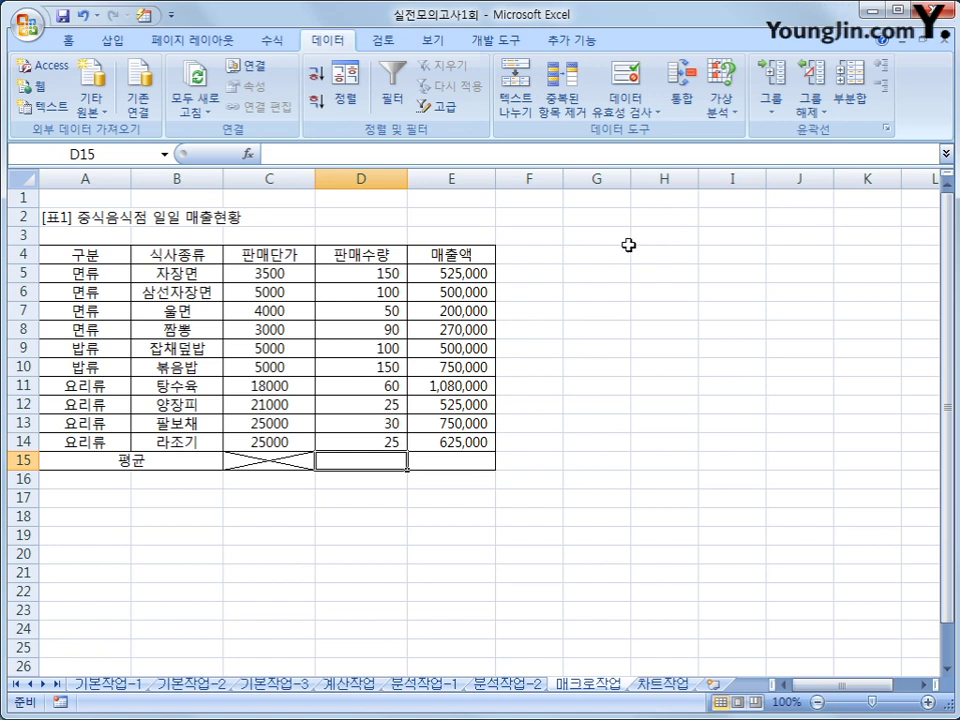
- Start recording a macro named 평균계산 in the current workbook, with an empty cell outside the table selected
left_click(656, 296)
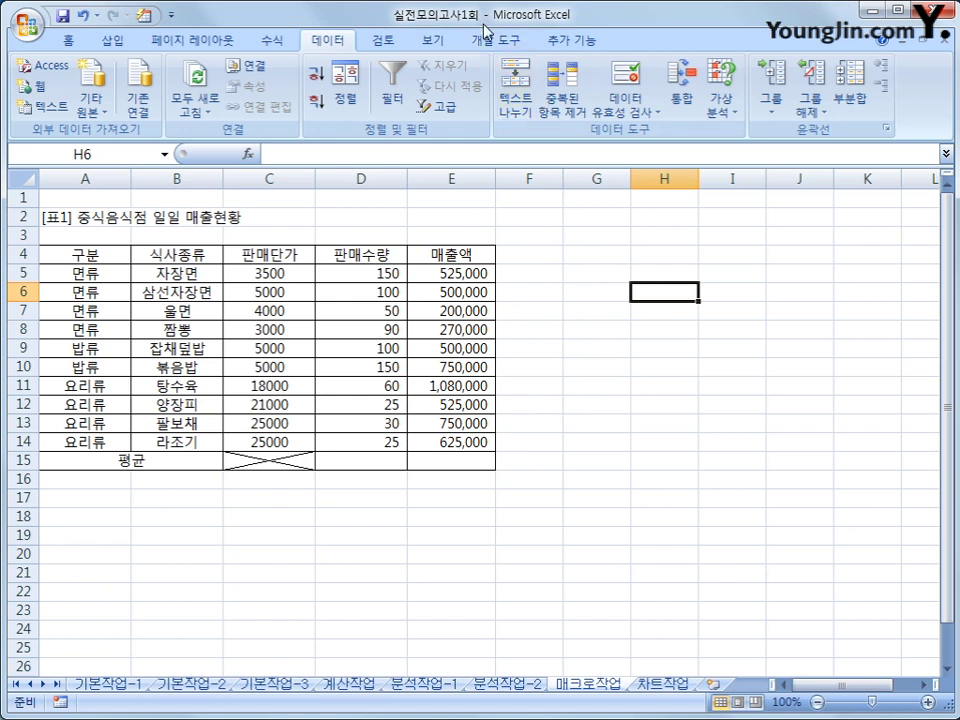
left_click(483, 42)
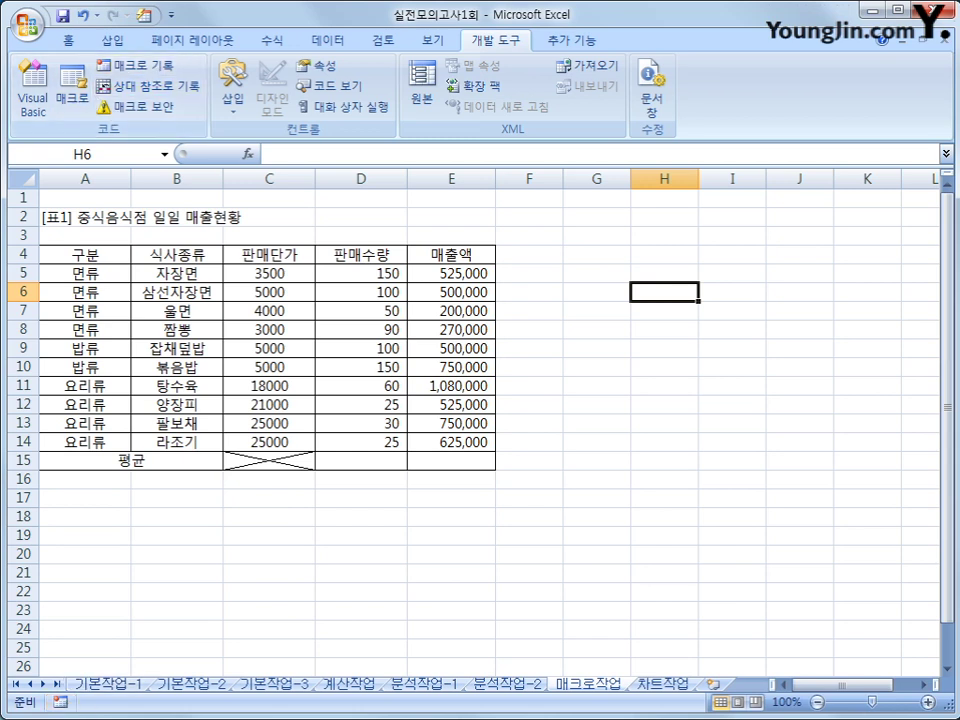
left_click(61, 701)
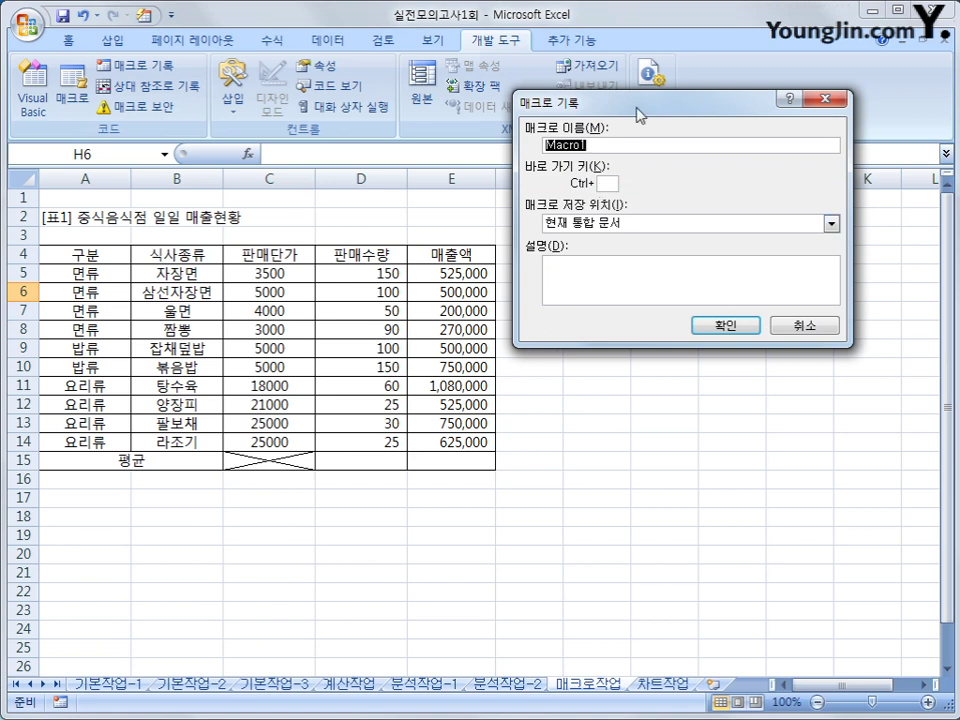
left_click_drag(637, 107, 651, 283)
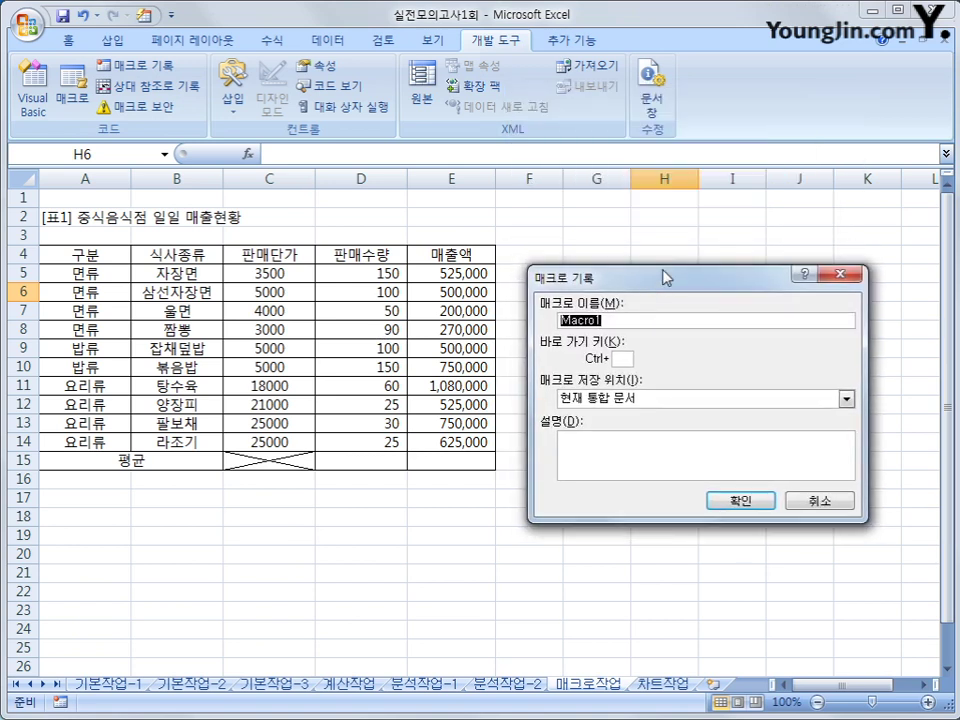
type("vud")
key("BackSpace")
key("BackSpace")
key("BackSpace")
type("ㅍ평균계산")
left_click(740, 501)
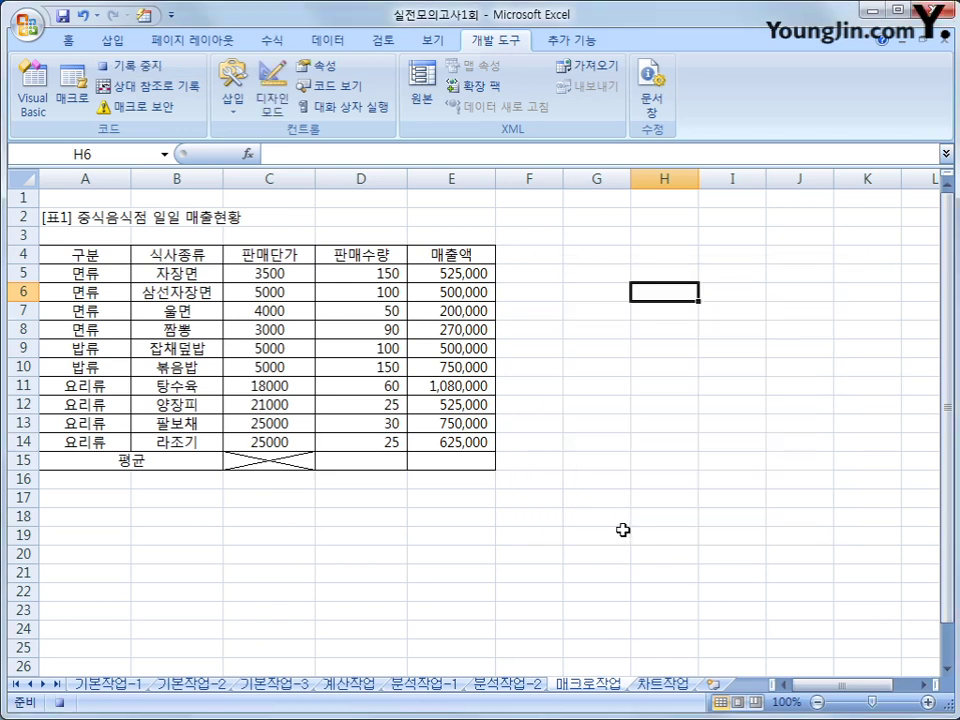
- Enter =AVERAGE(D5:D14) in D15 to average the 판매수량 values
left_click(378, 462)
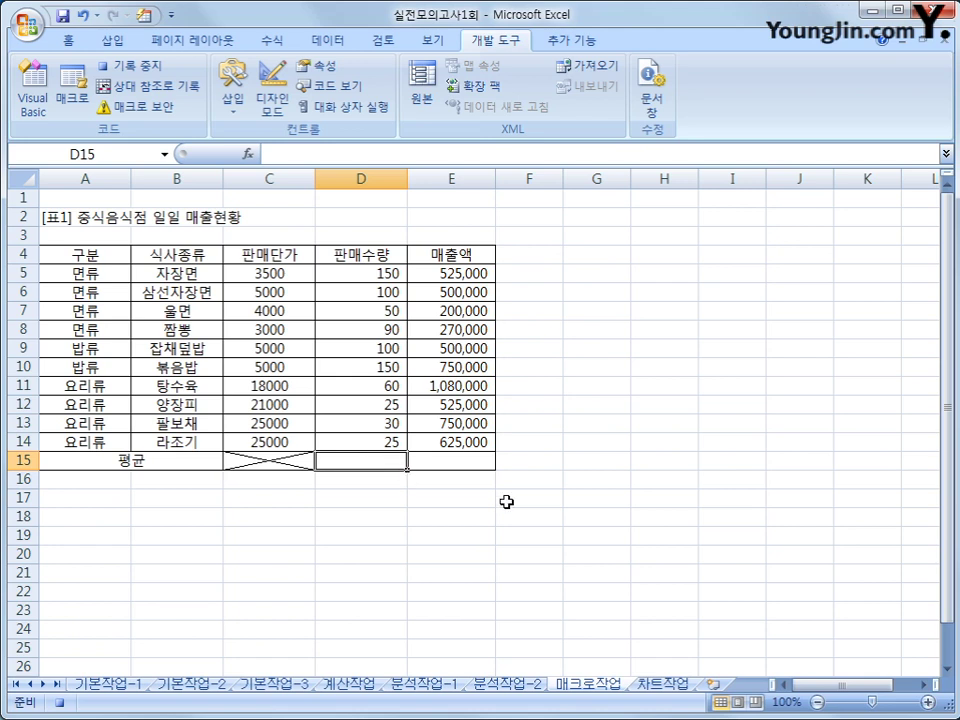
type("=")
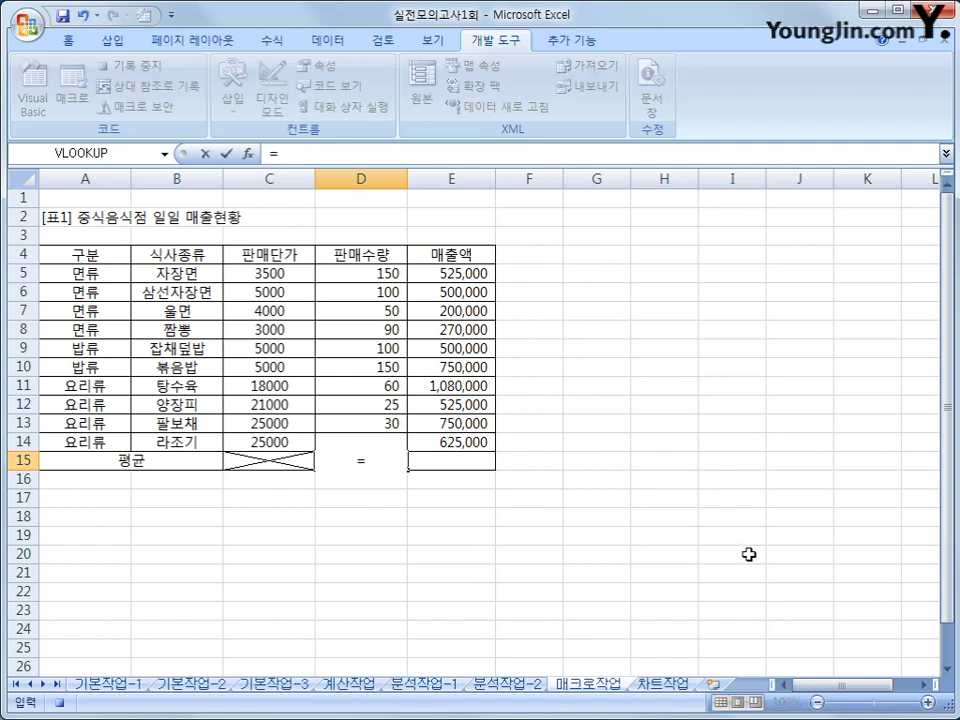
type("aver")
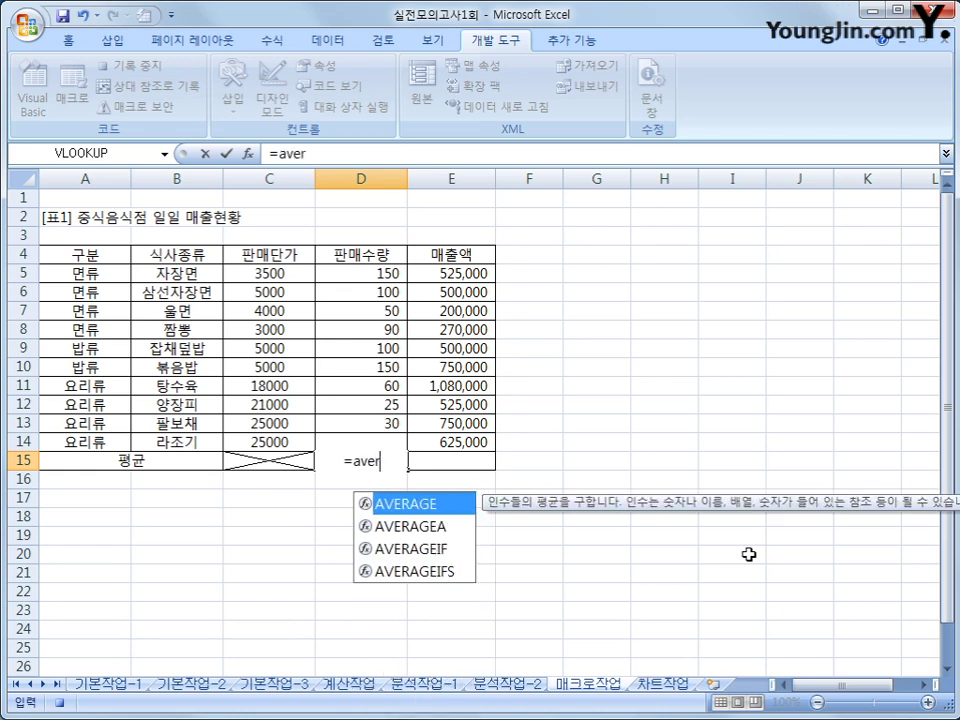
key("Tab")
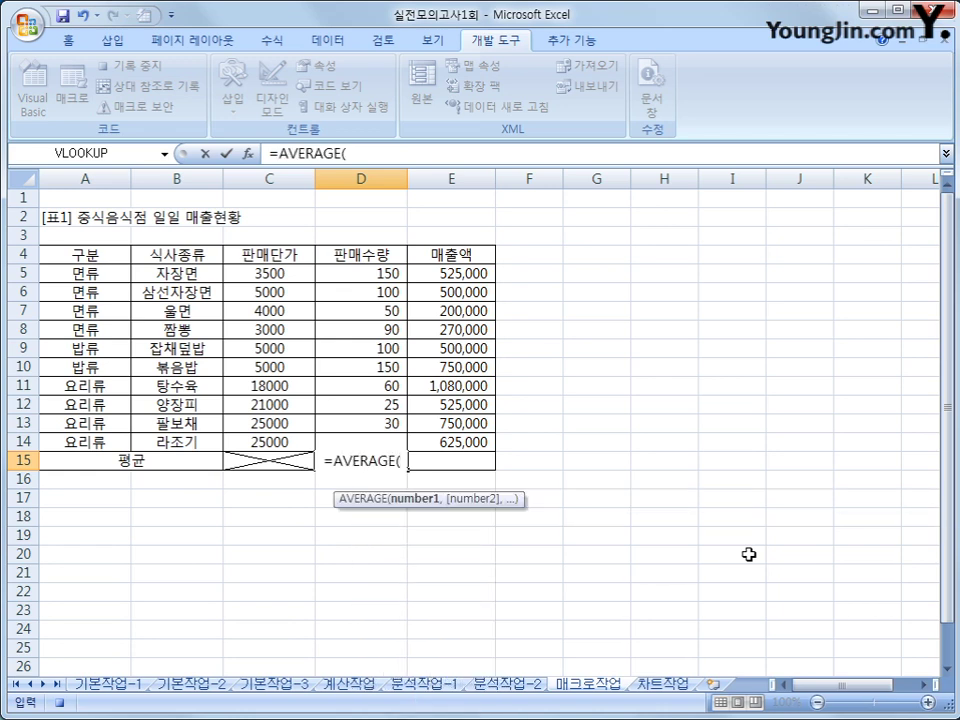
left_click_drag(350, 275, 349, 437)
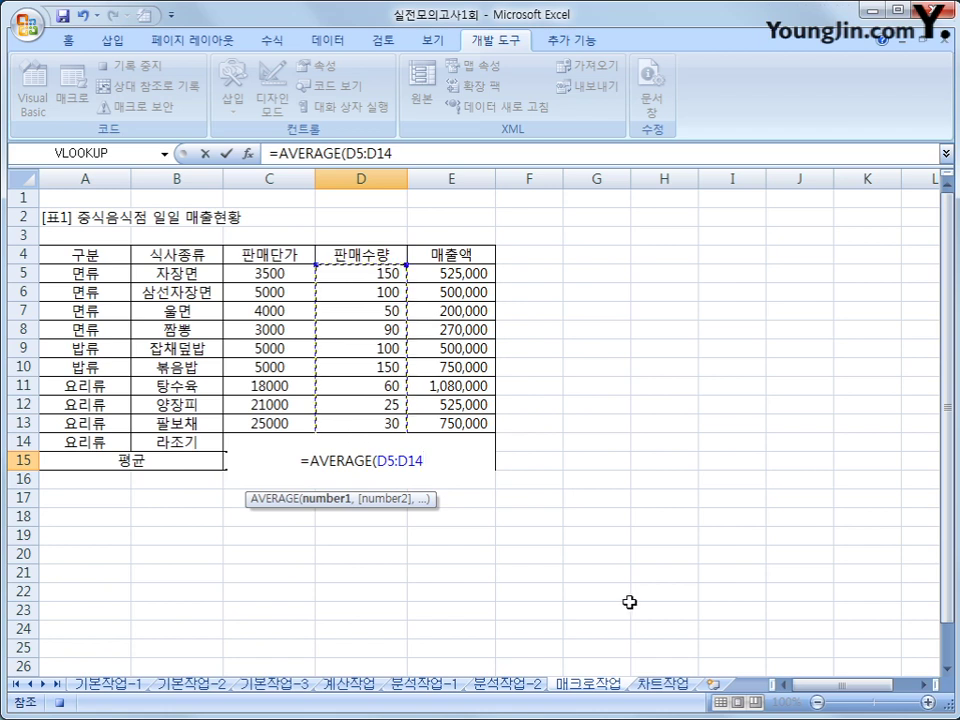
type(")")
key("Return")
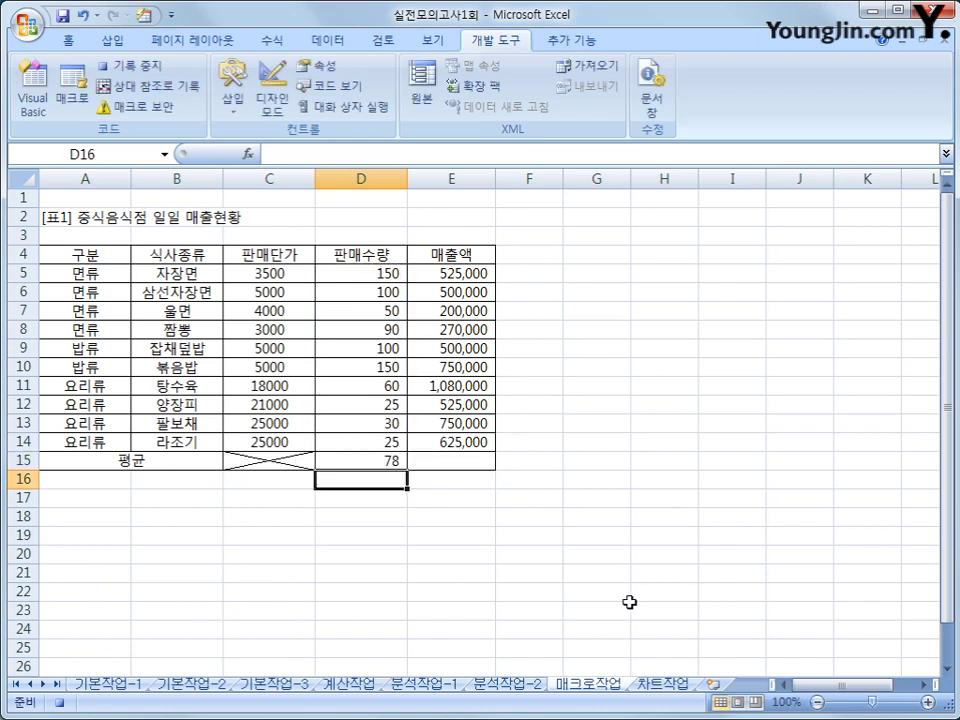
- Fill the average formula from D15 across to E15 and stop the macro recording
left_click(361, 460)
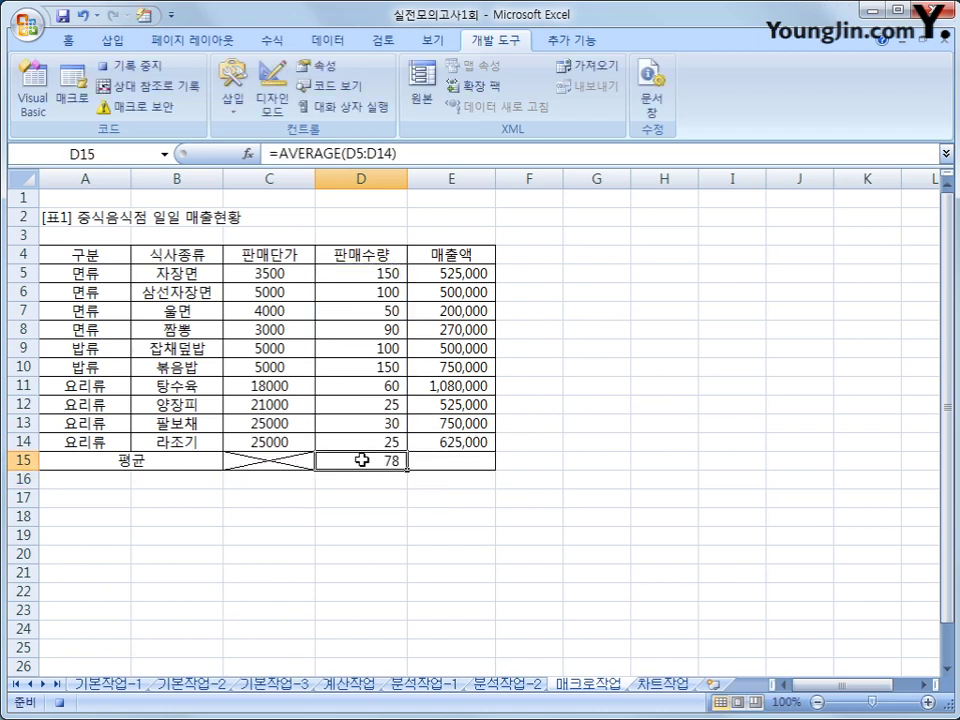
left_click_drag(406, 469, 469, 479)
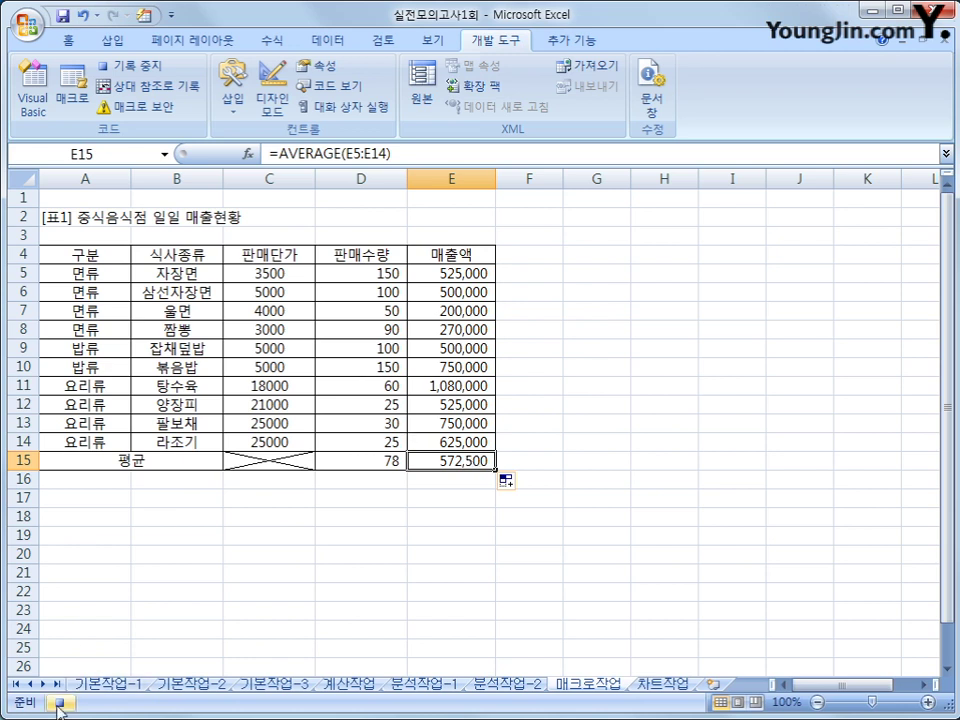
left_click(60, 705)
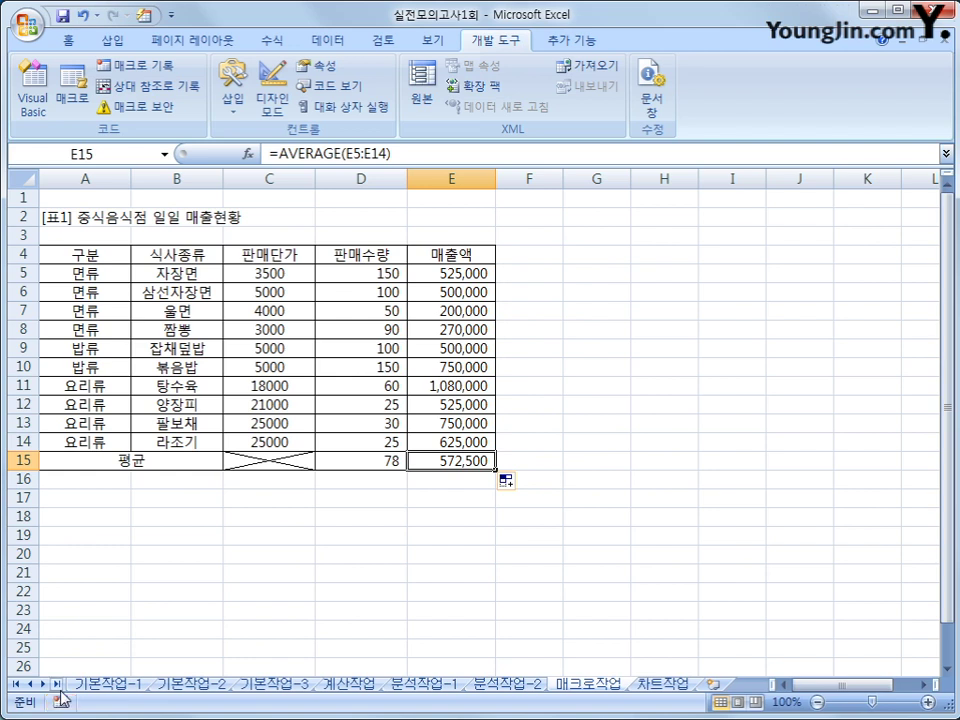
left_click(694, 387)
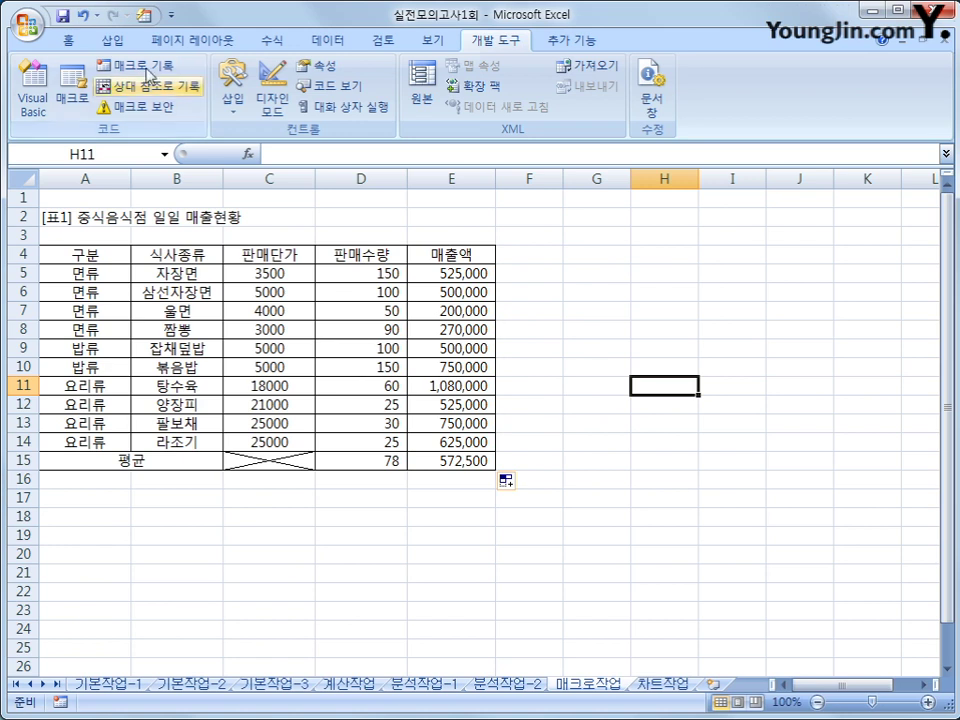
- Draw a sun (해) shape over cells G4:H7, about 3.81 cm wide and 2.12 cm high, and label it 평균
left_click(112, 40)
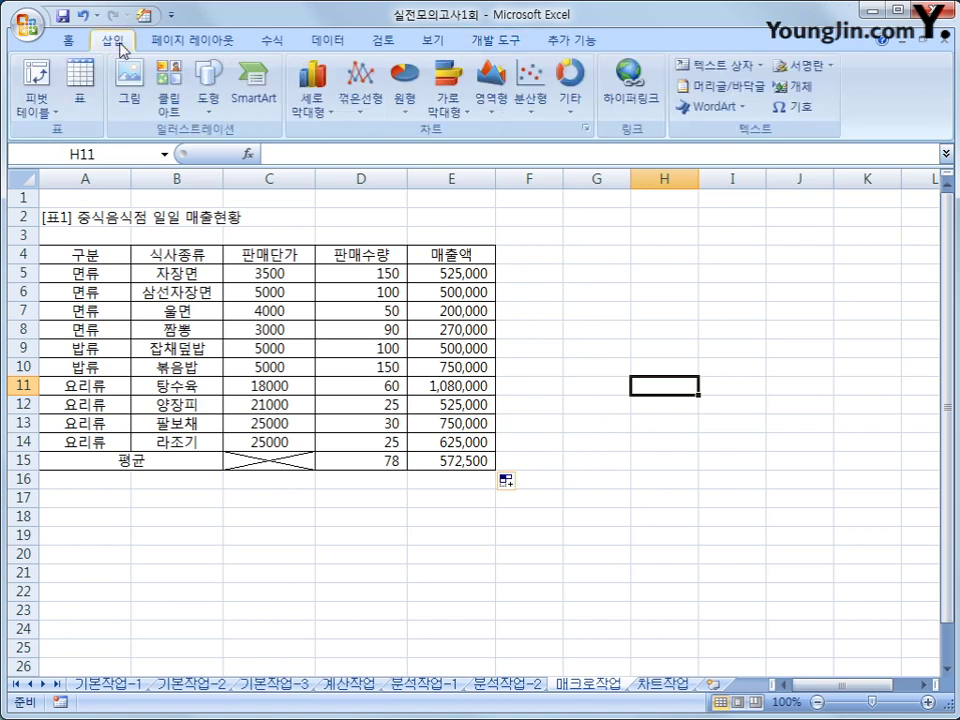
left_click(227, 112)
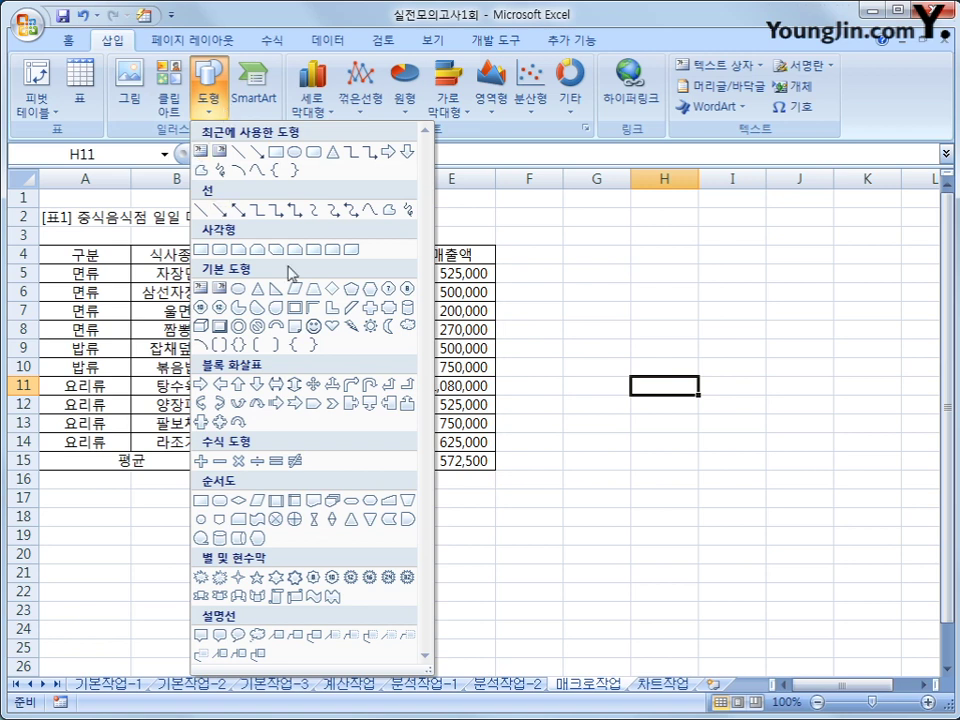
left_click(371, 326)
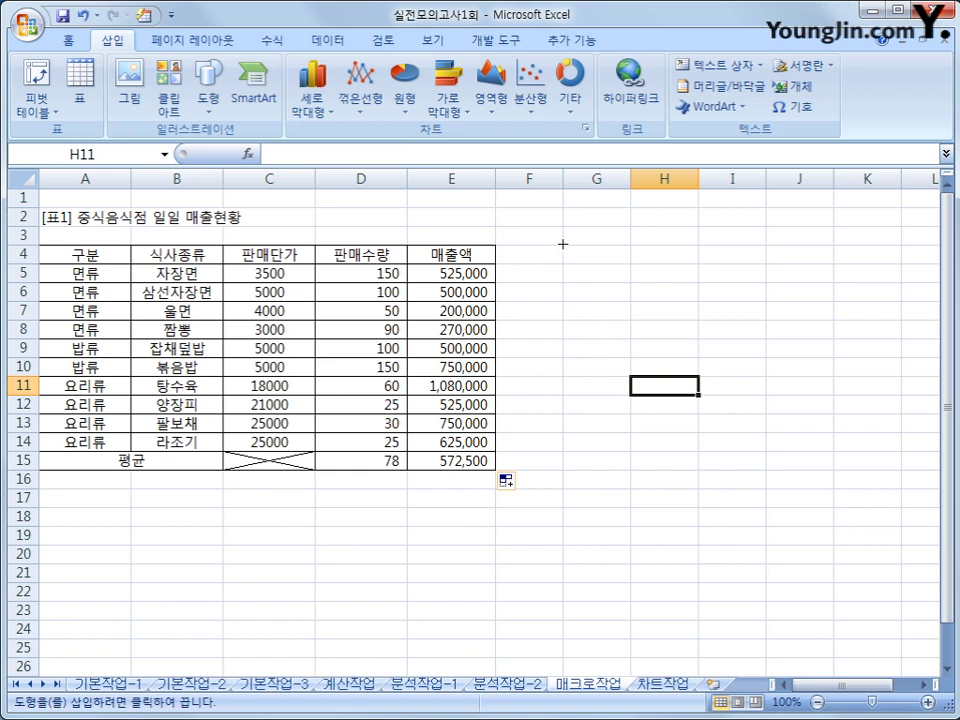
mouse_move(562, 244)
left_mouse_down()
mouse_move(636, 285)
mouse_move(660, 270)
mouse_move(658, 300)
mouse_move(651, 274)
mouse_move(647, 326)
mouse_move(679, 326)
left_mouse_up()
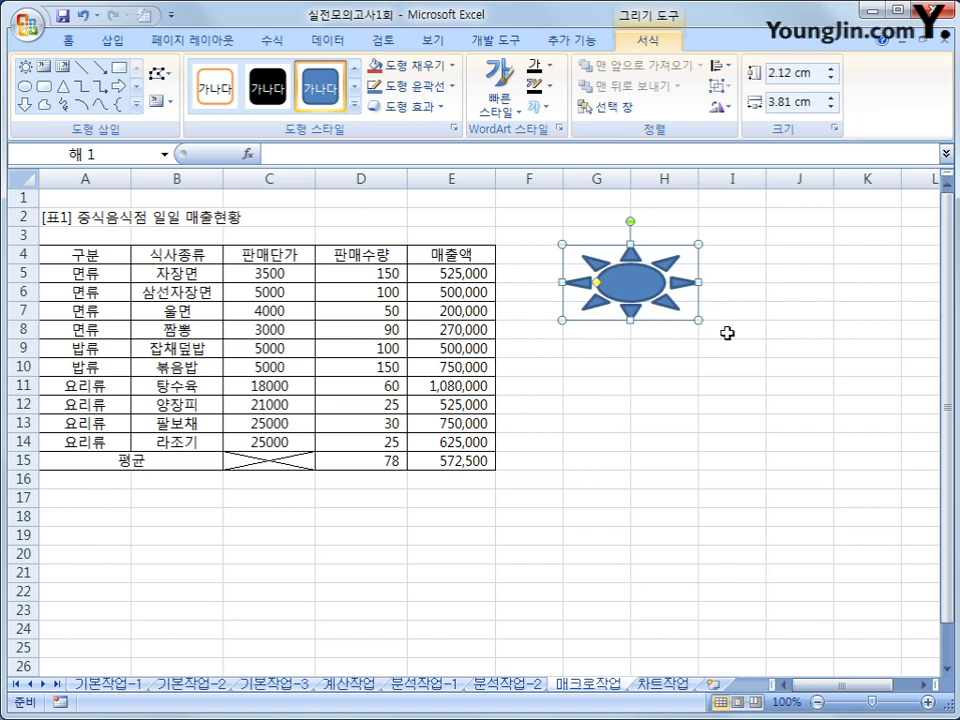
key("F2")
type("평균")
left_click(727, 333)
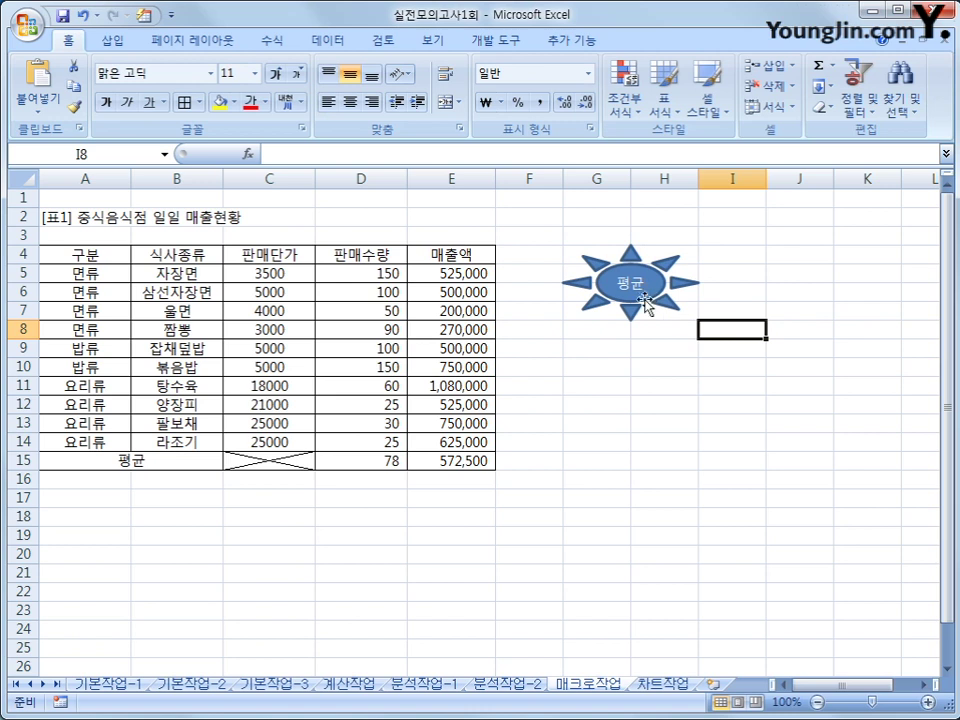
- Assign the 평균계산 macro to the sun shape labelled 평균
left_click(646, 302)
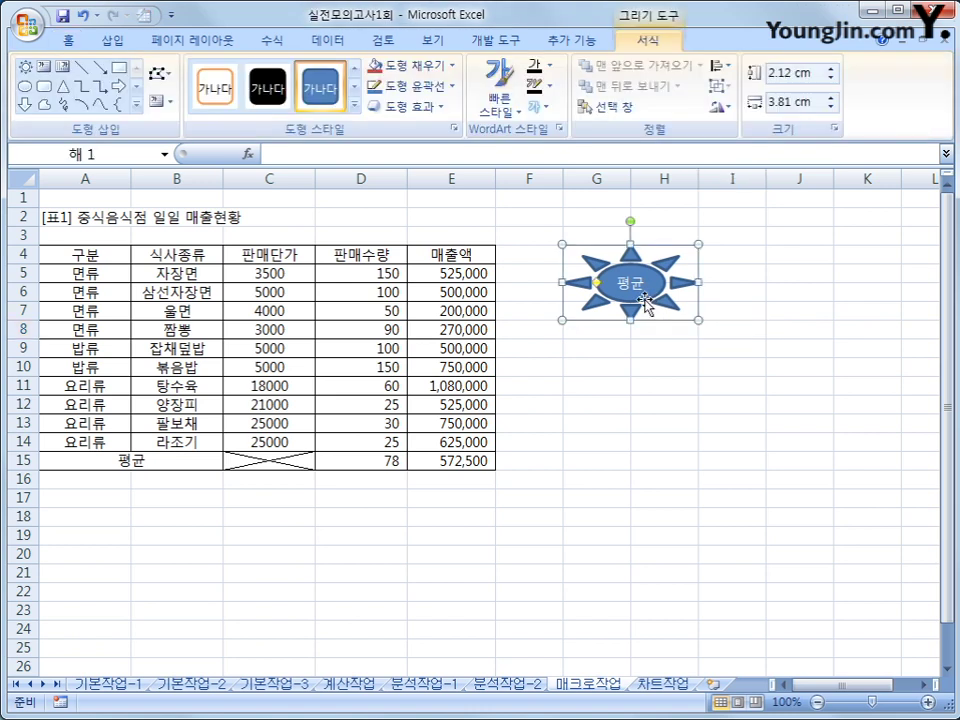
right_click(646, 302)
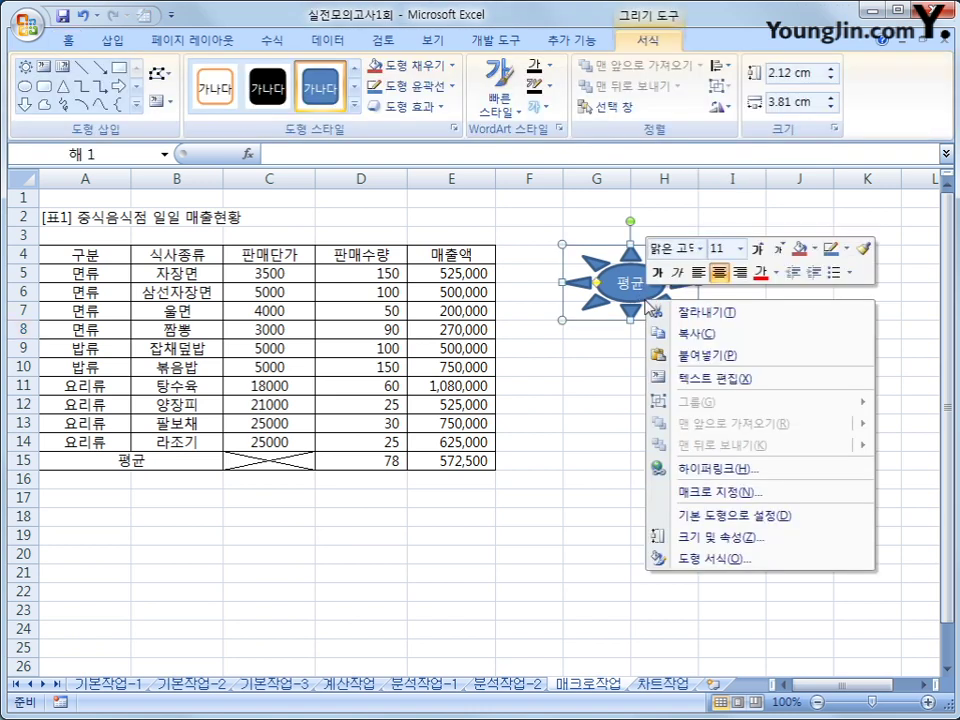
left_click(681, 491)
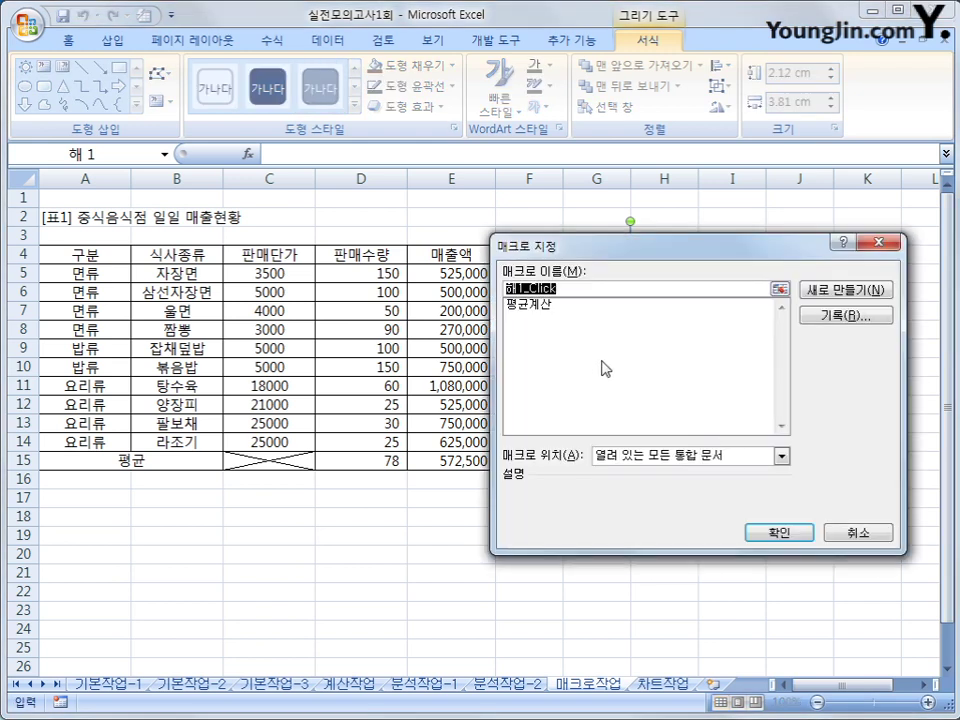
left_click(530, 304)
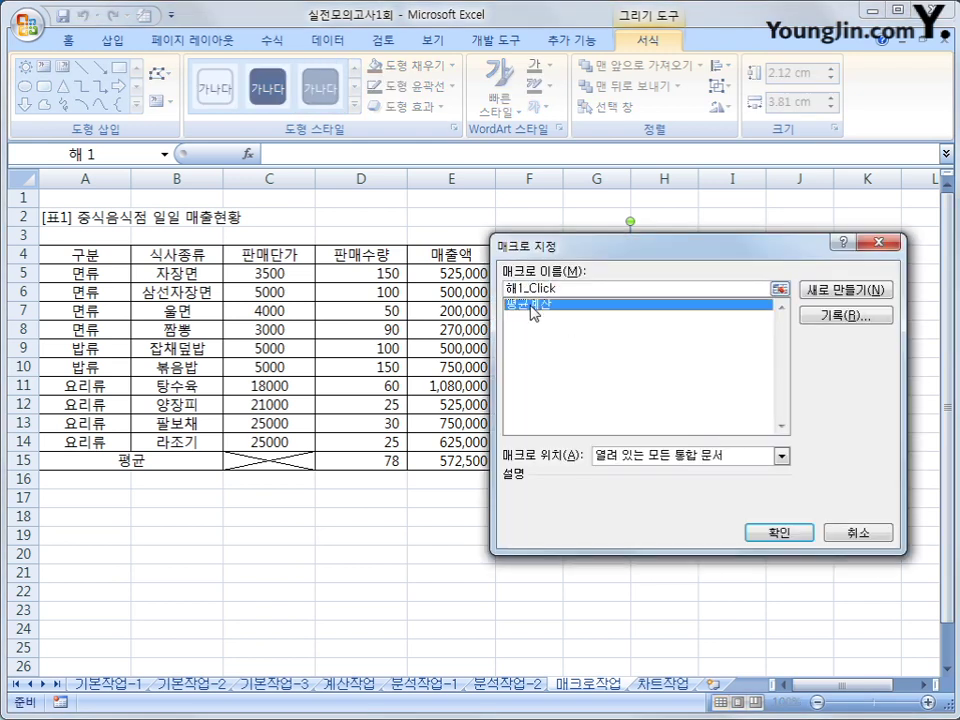
left_click(766, 531)
left_click(757, 558)
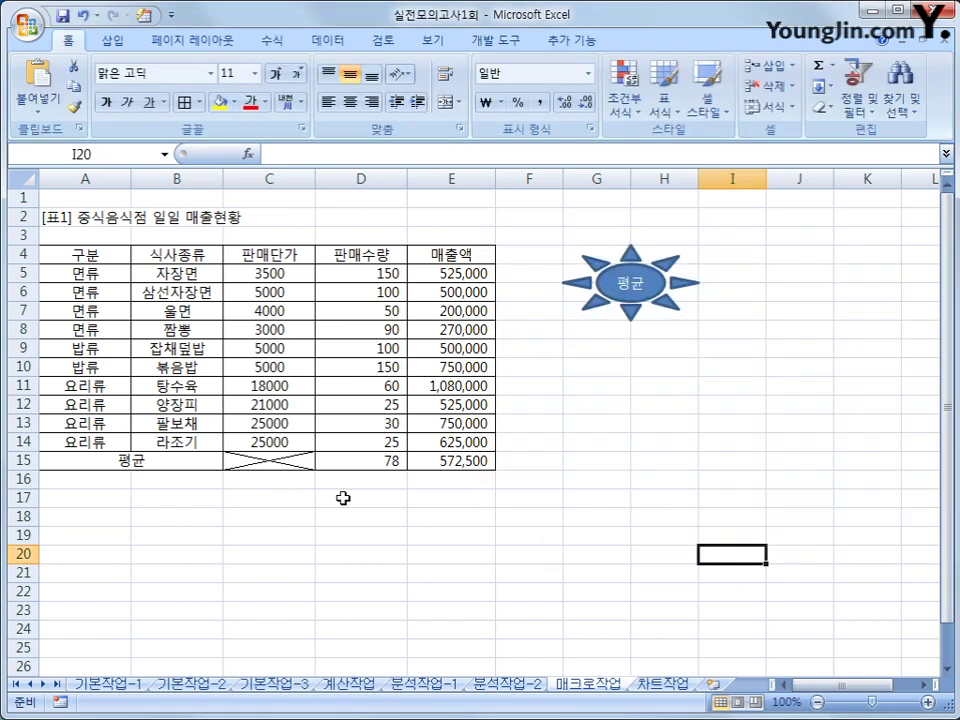
- Test the sun shape's macro by clearing the averages in D15:E15 and running it from the shape
left_click_drag(388, 455, 476, 466)
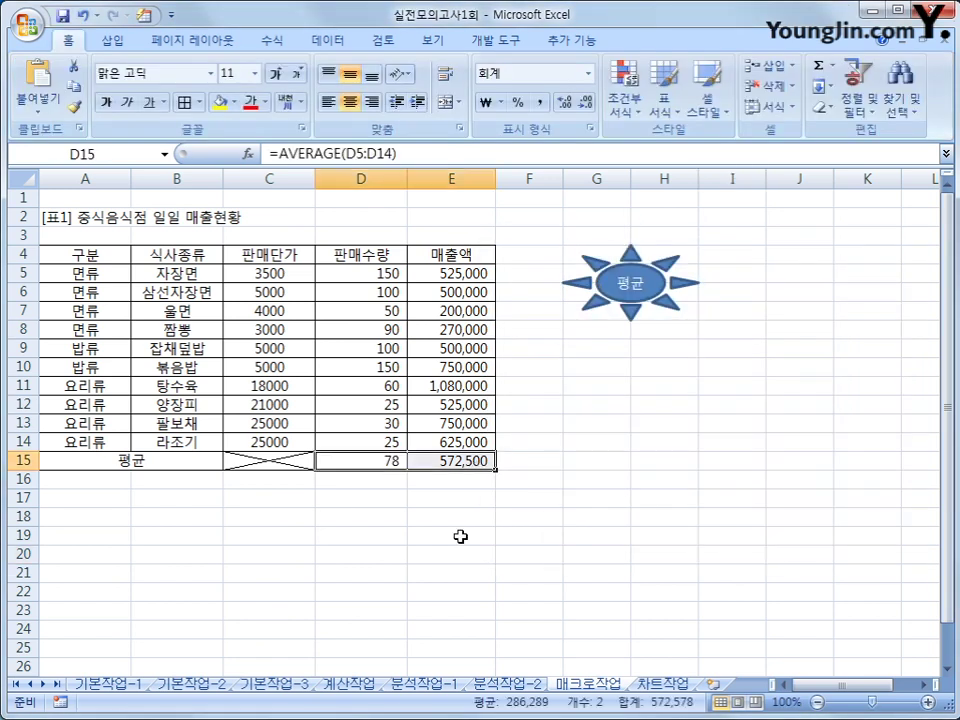
key("Delete")
left_click(732, 535)
left_click(616, 287)
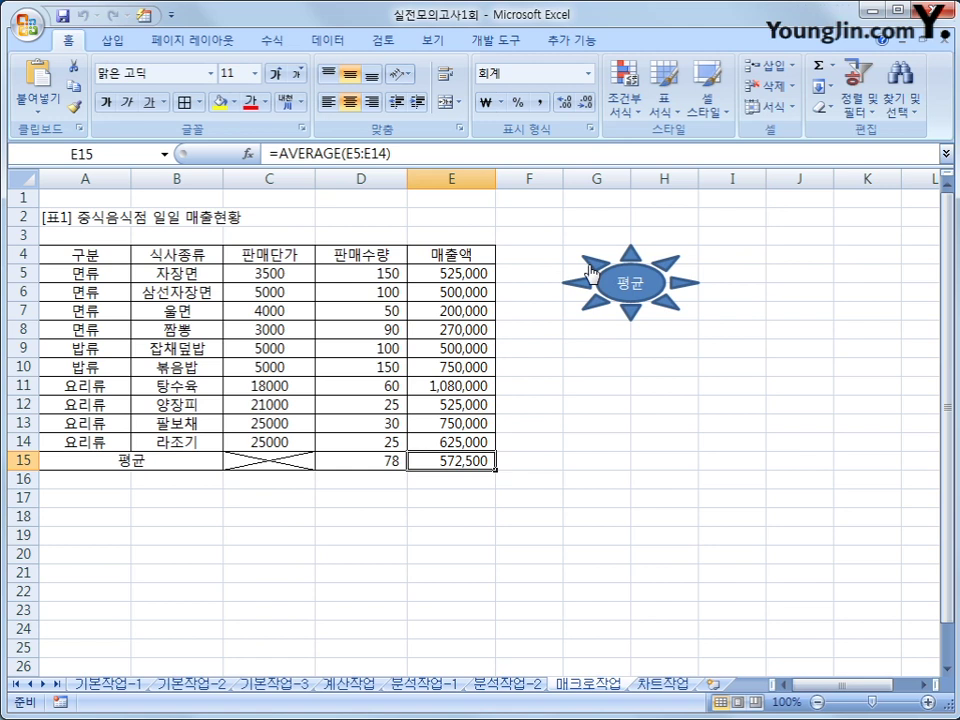
left_click(644, 493)
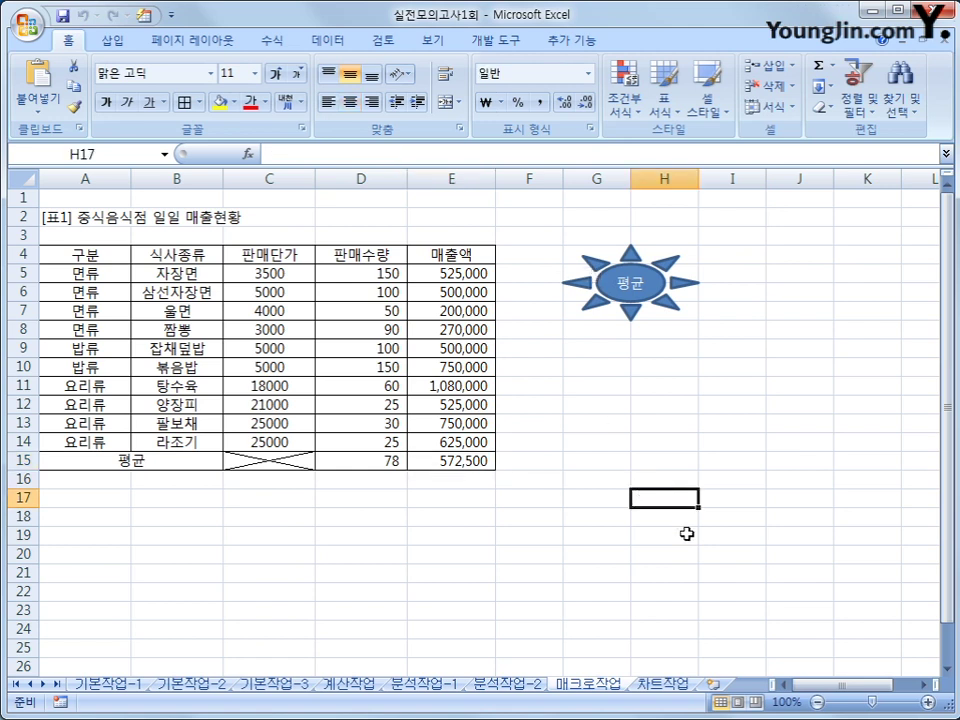
- Start recording a macro named 서식지정 in the current workbook
left_click(490, 40)
left_click(134, 67)
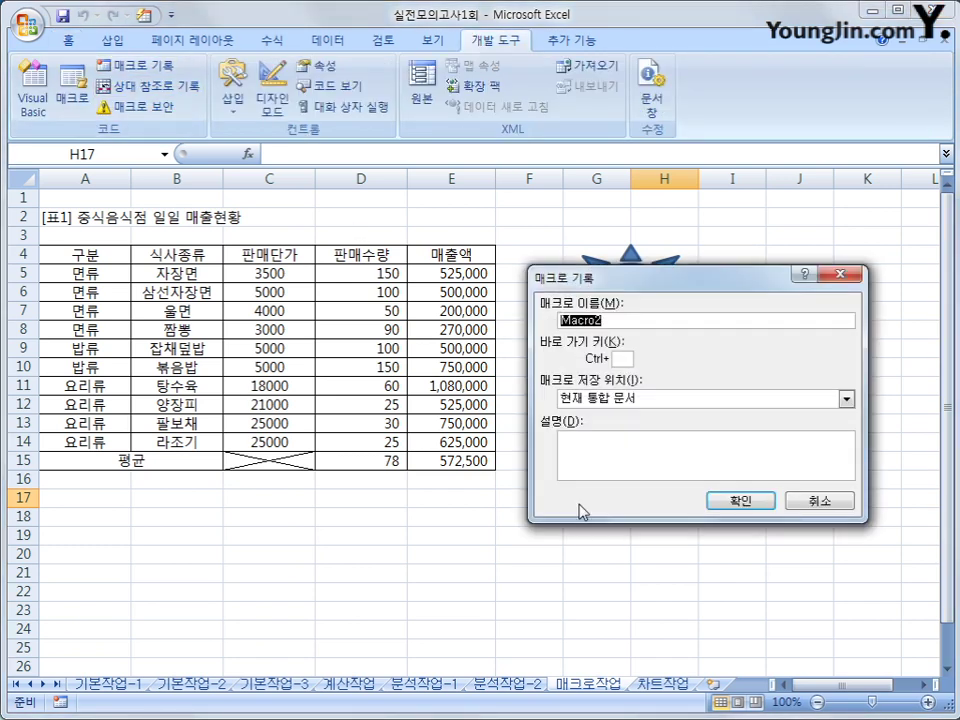
type("서식지정")
left_click(716, 498)
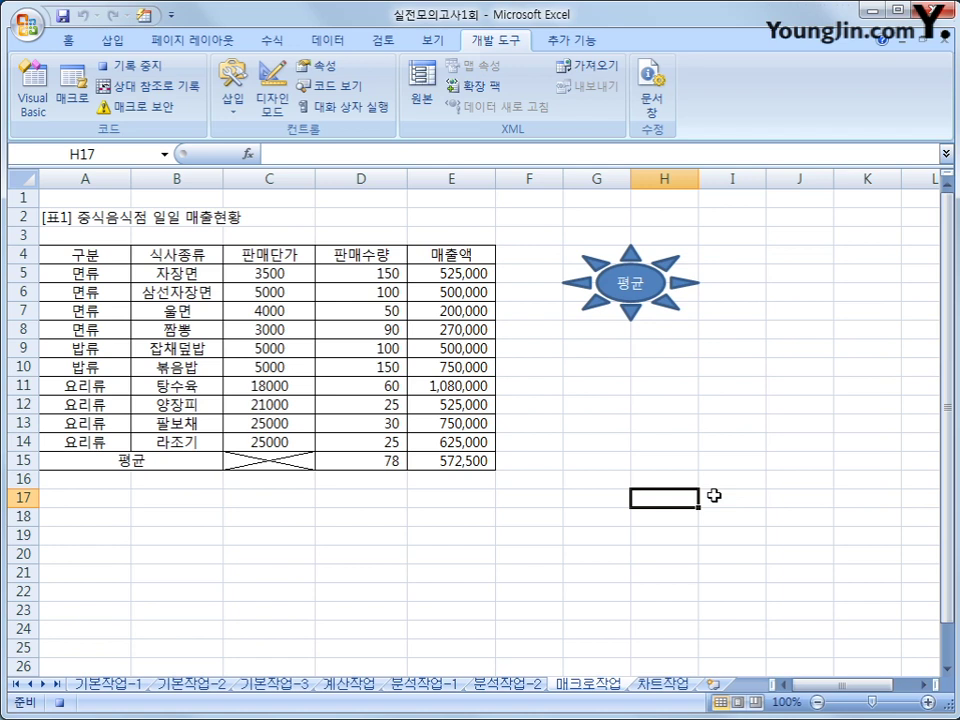
- Format the header row A4:E4 with bold text, a standard blue fill and a white font colour
left_click_drag(77, 252, 462, 253)
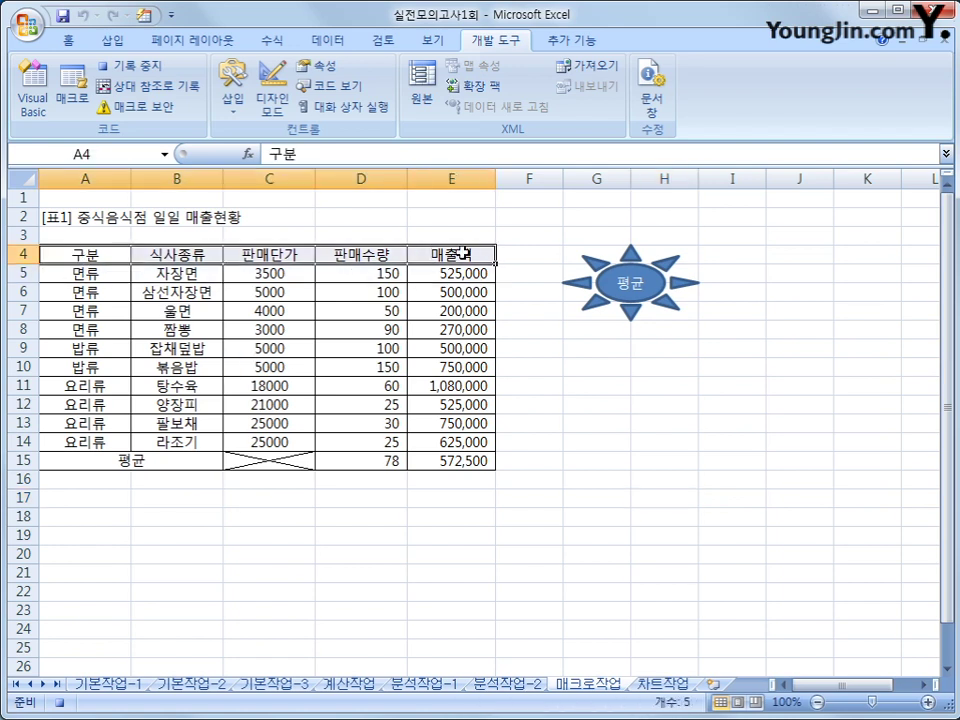
left_click(62, 40)
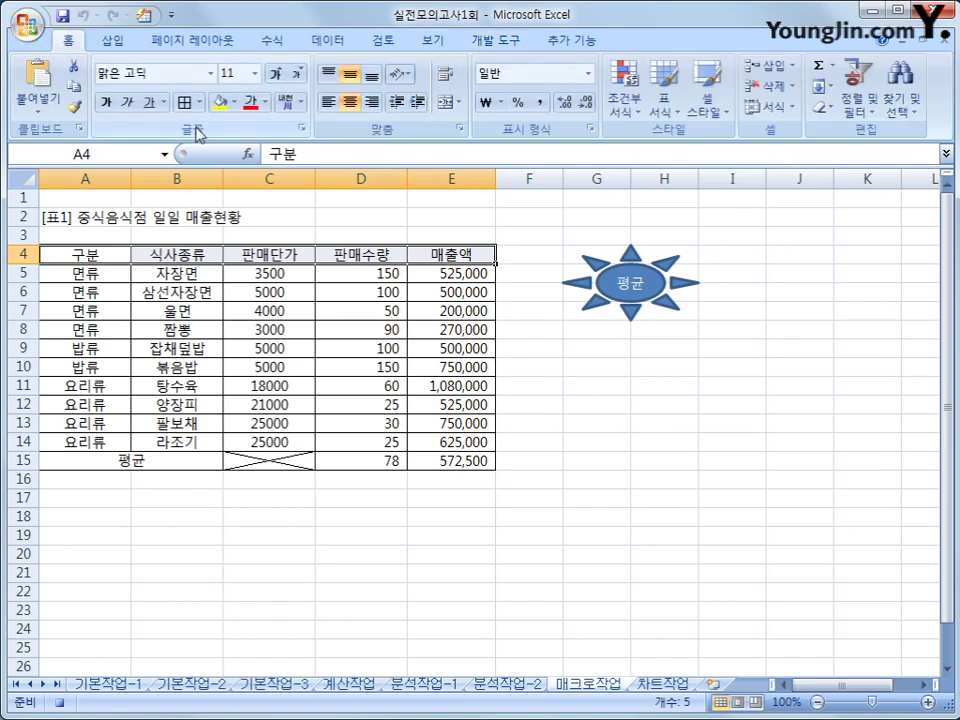
left_click(104, 102)
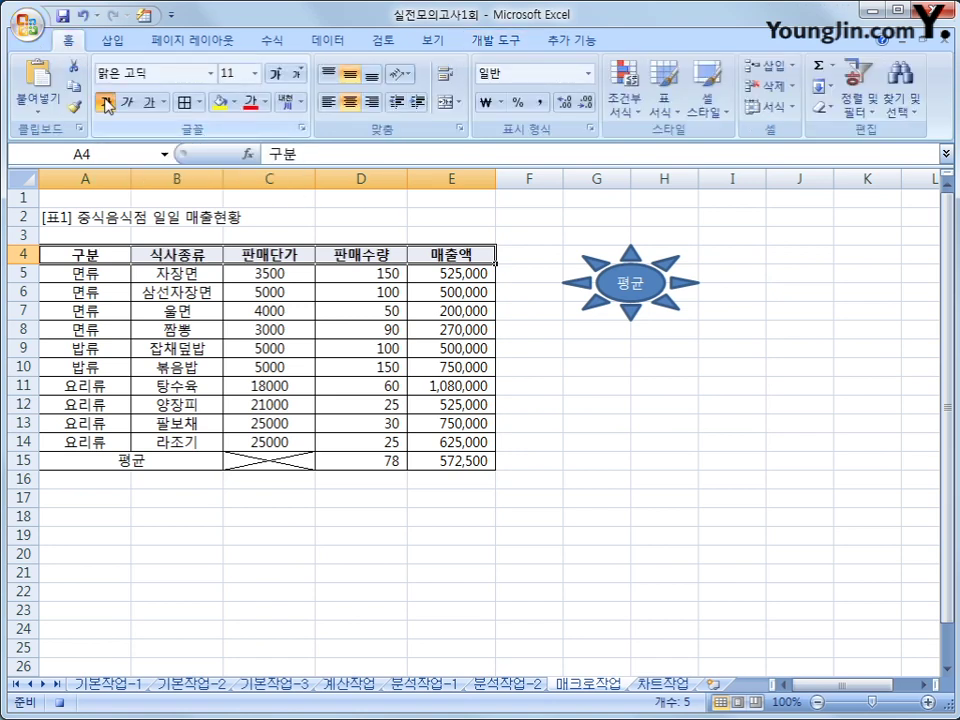
left_click(233, 103)
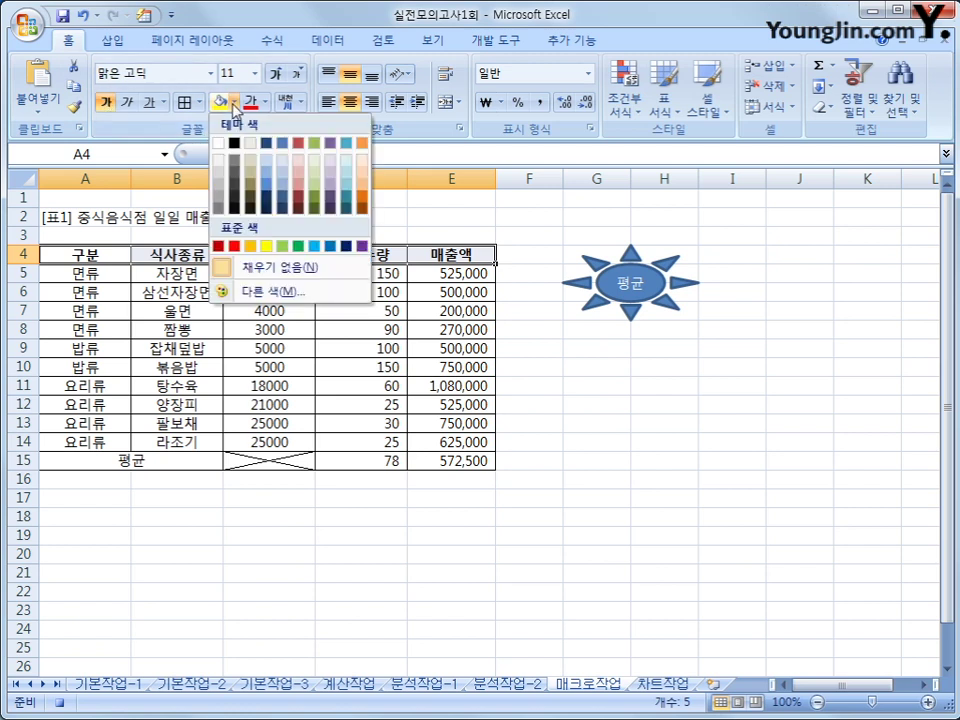
left_click(328, 246)
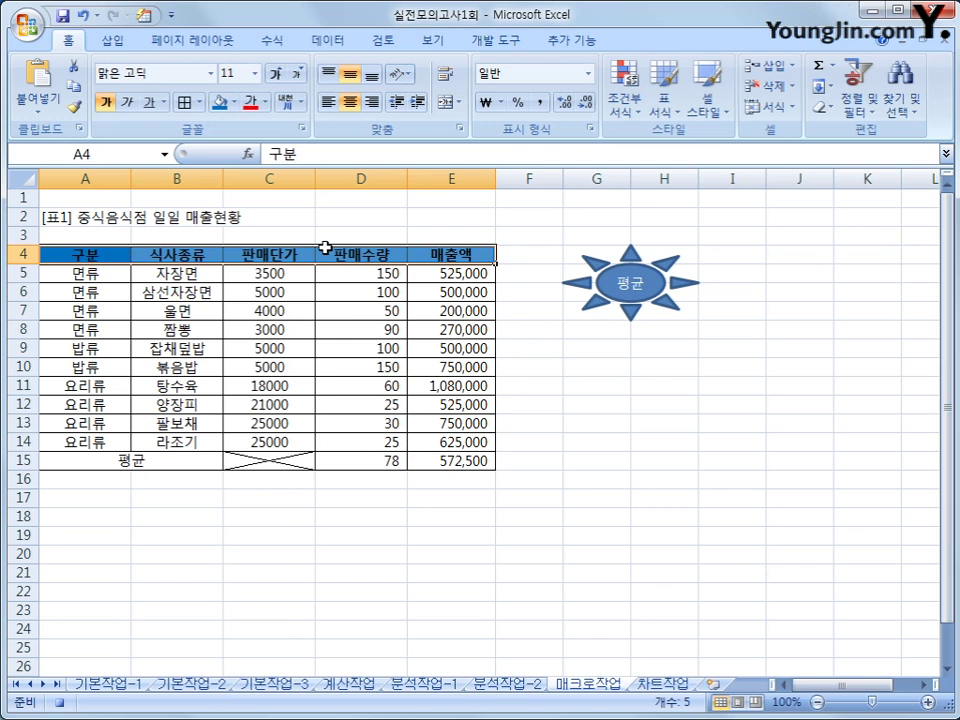
left_click(265, 103)
left_click(250, 166)
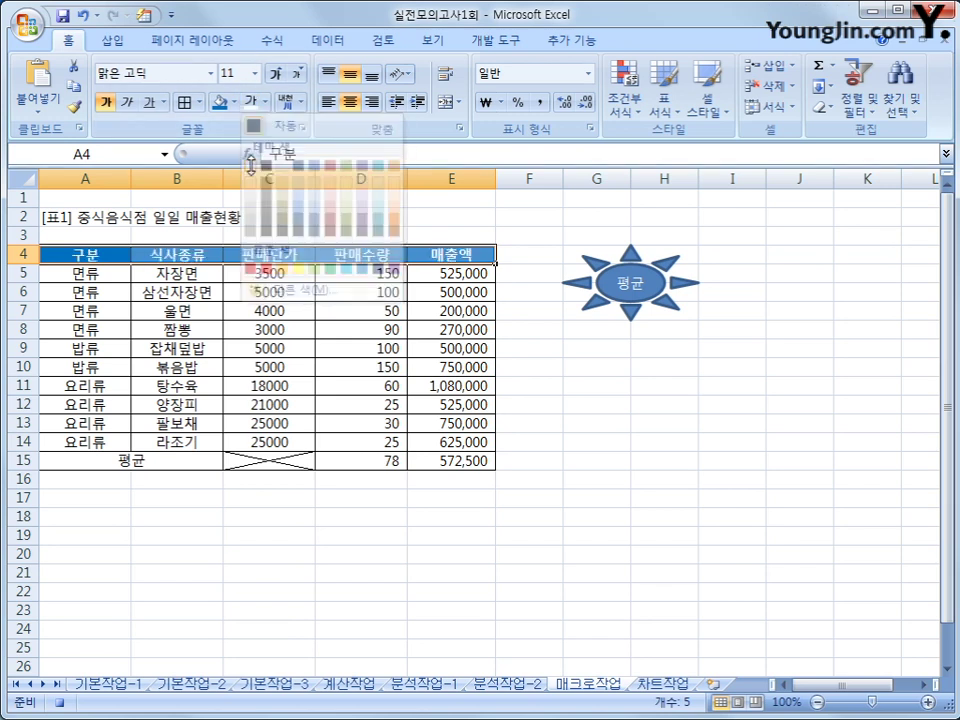
- Select only header cell E4, stop the macro recording, and move to an empty cell outside the table
left_click(427, 253)
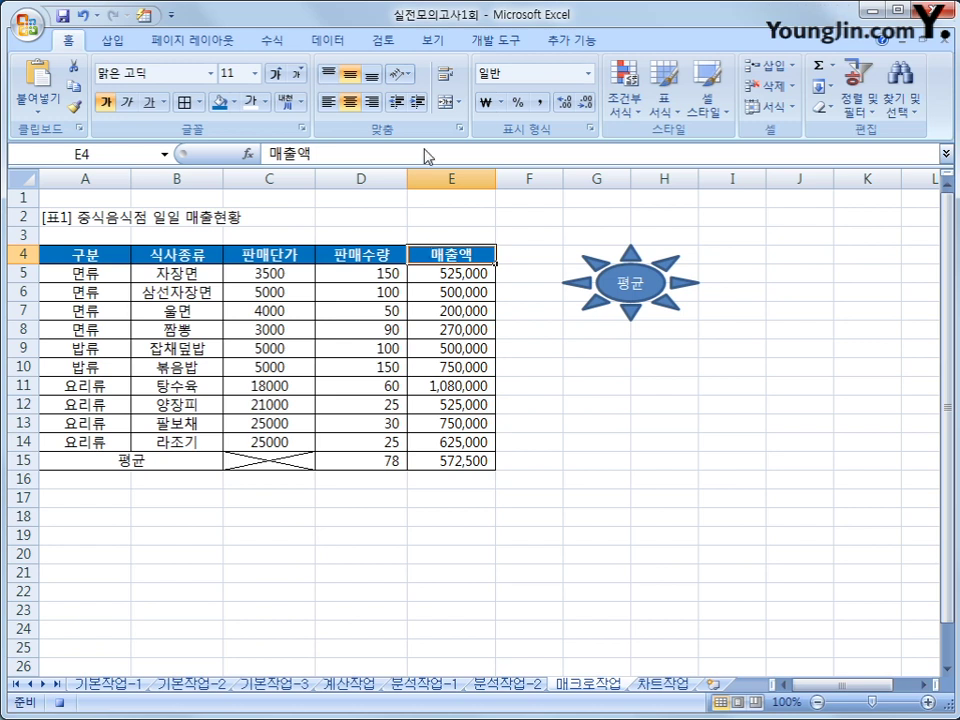
left_click(495, 41)
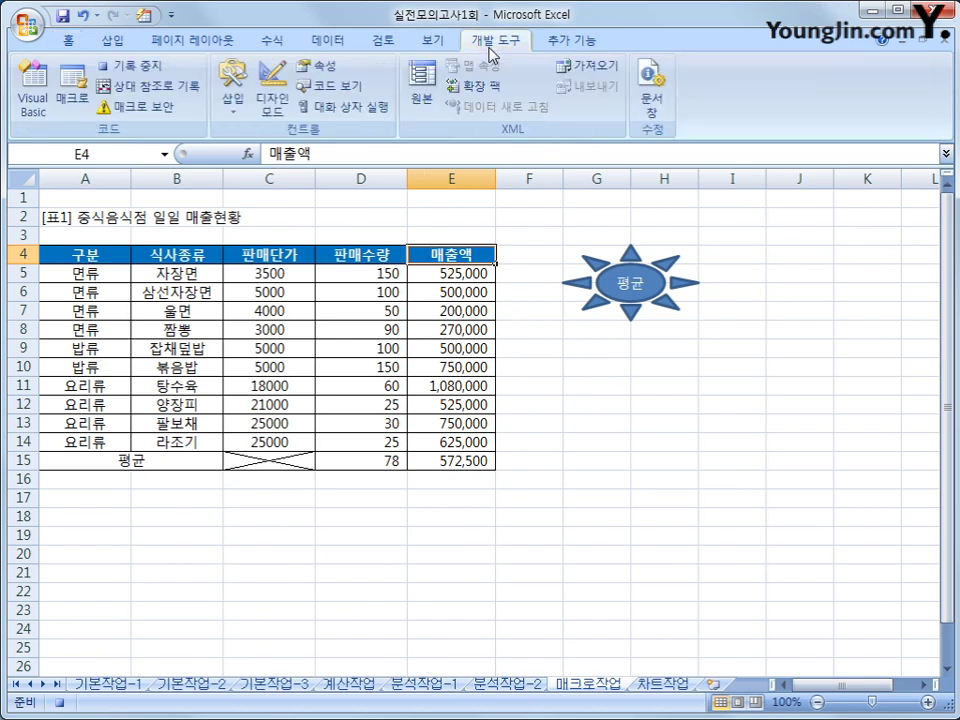
left_click(135, 66)
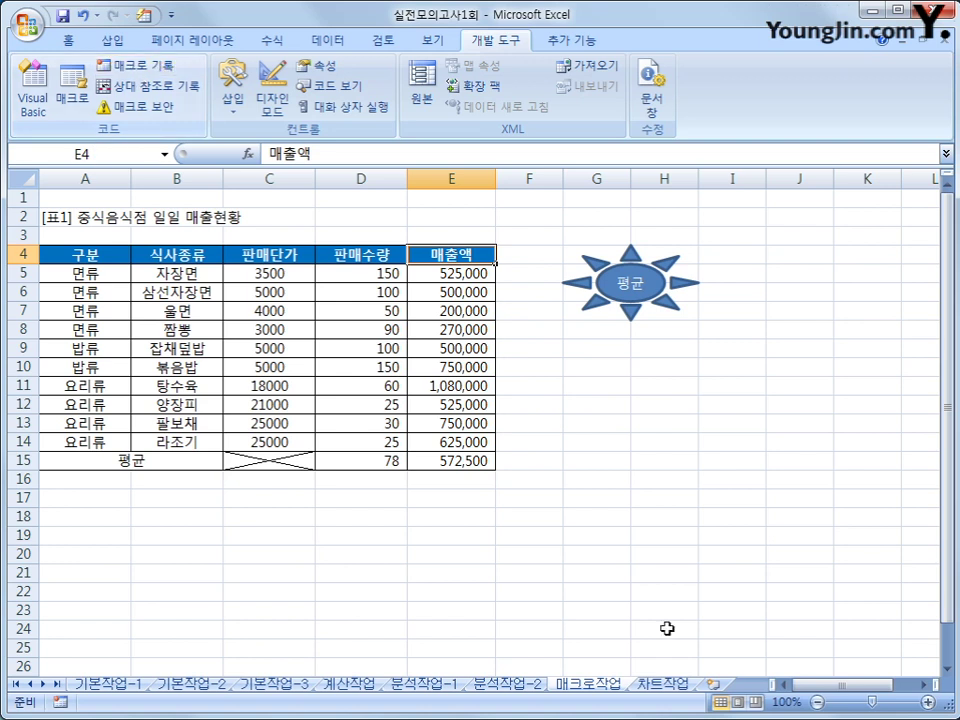
left_click(711, 577)
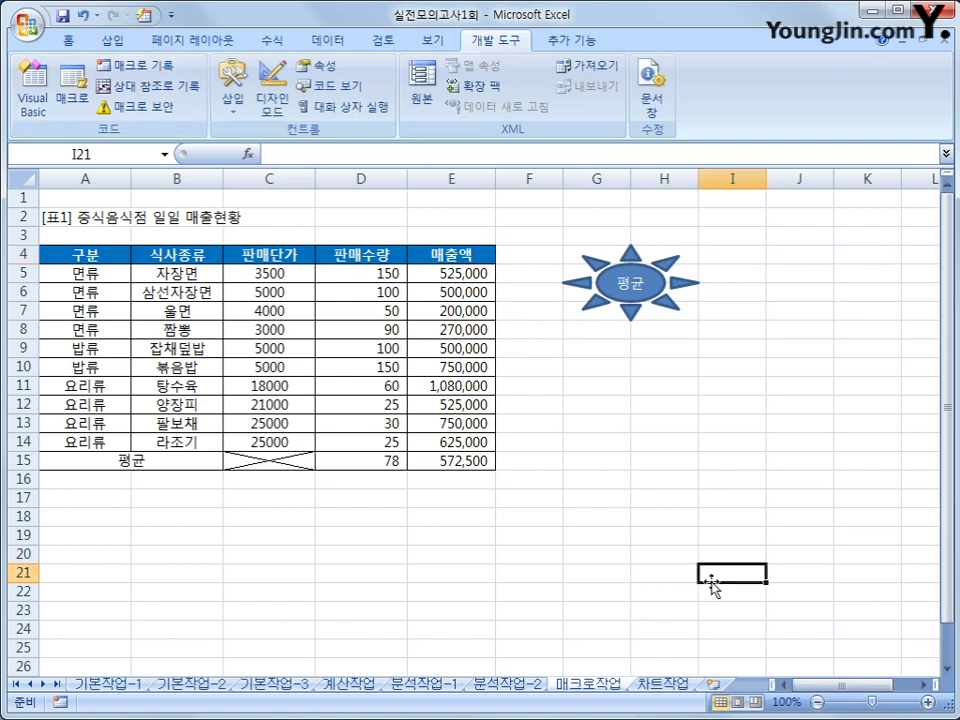
- Draw a heart (하트) shape over cells G9:H12, about 3.78 cm wide and 2.12 cm high, and label it 서식
left_click(112, 41)
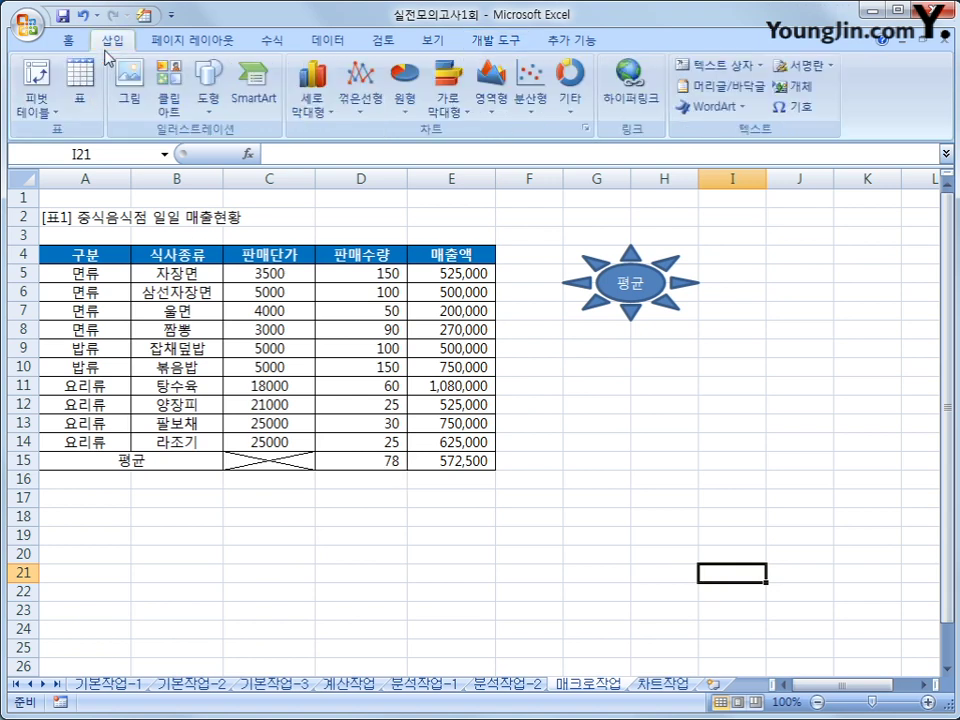
left_click(208, 95)
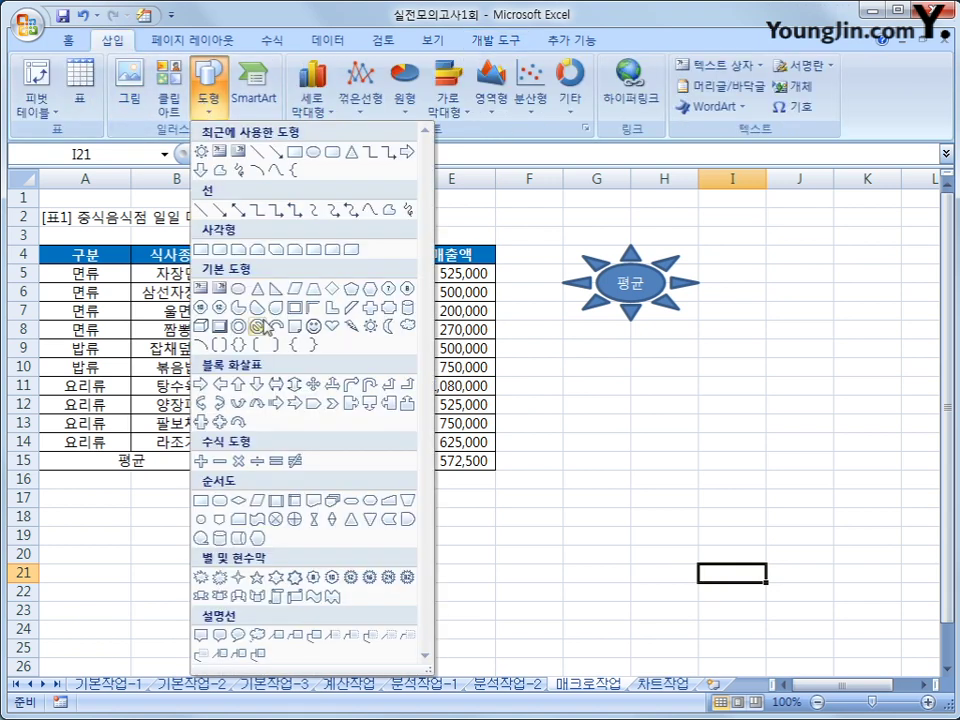
left_click(333, 327)
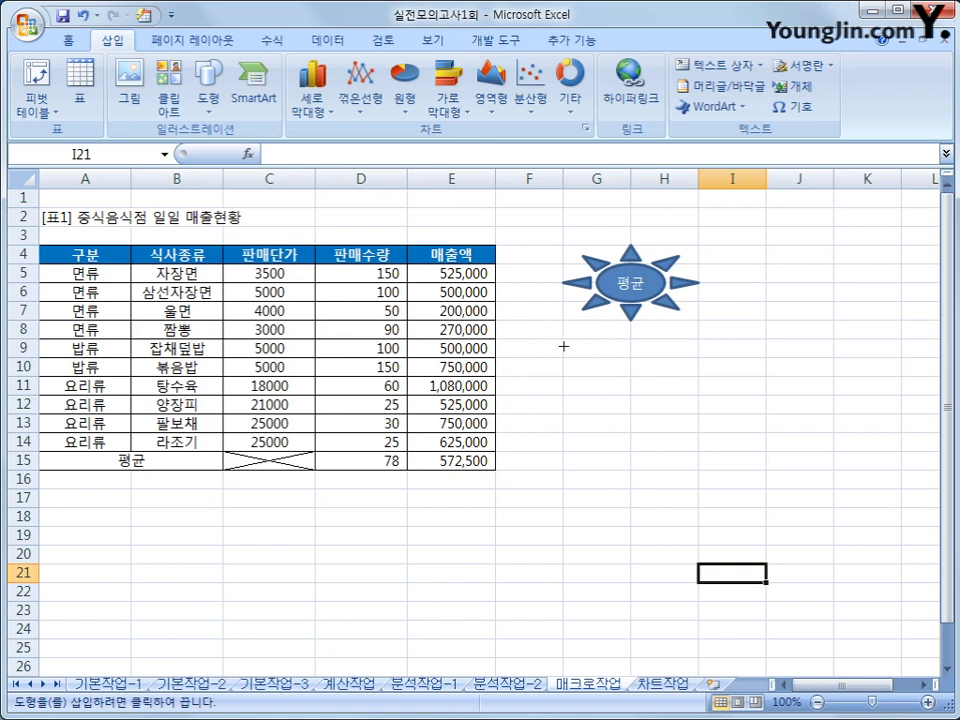
mouse_move(562, 337)
left_mouse_down()
mouse_move(681, 373)
mouse_move(683, 358)
mouse_move(671, 401)
mouse_move(671, 349)
mouse_move(665, 412)
left_mouse_up()
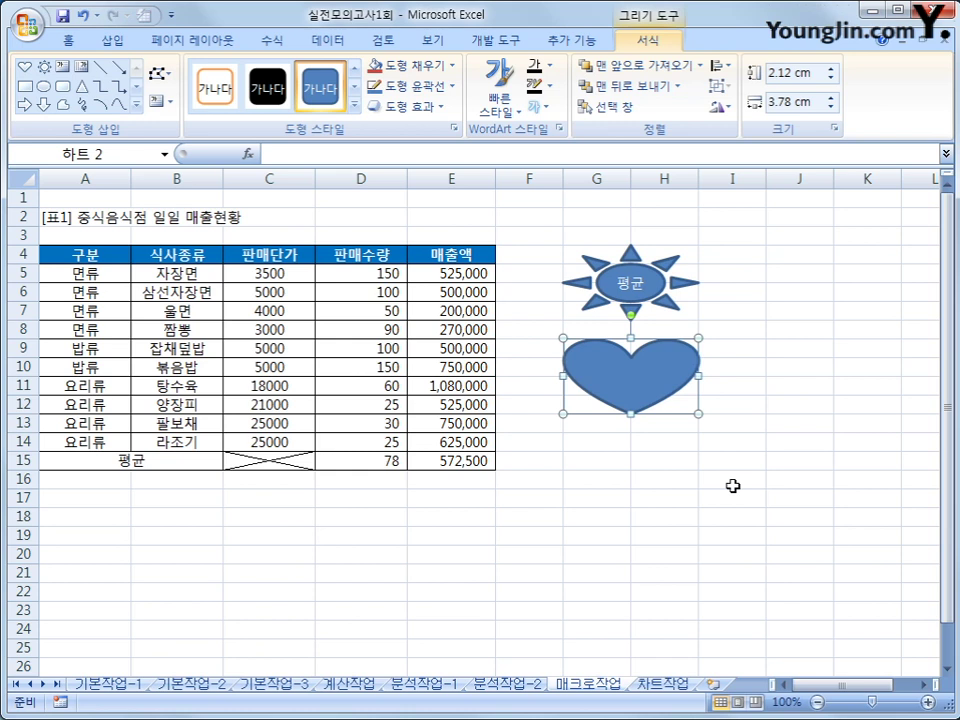
type("서식")
left_click(733, 486)
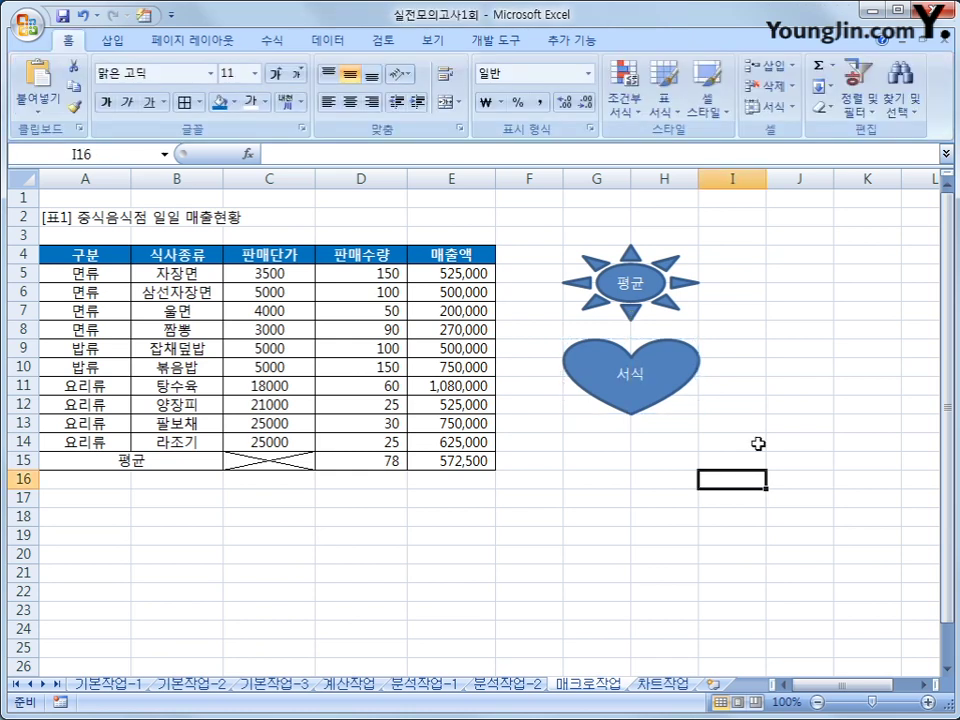
- Assign the 서식지정 macro to the heart shape labelled 서식
right_click(659, 385)
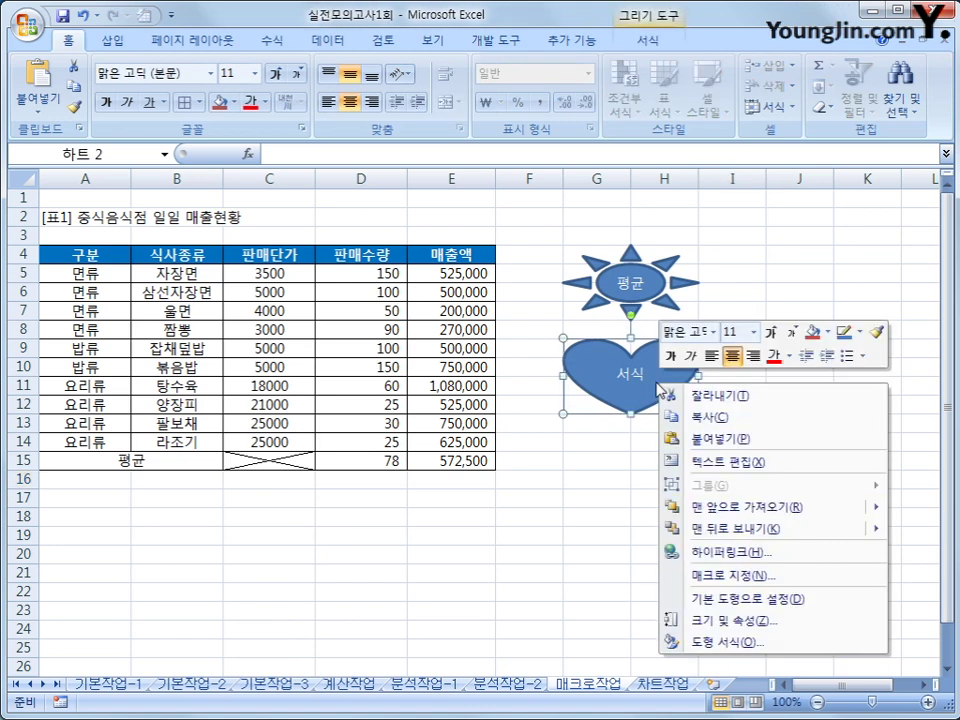
left_click(713, 572)
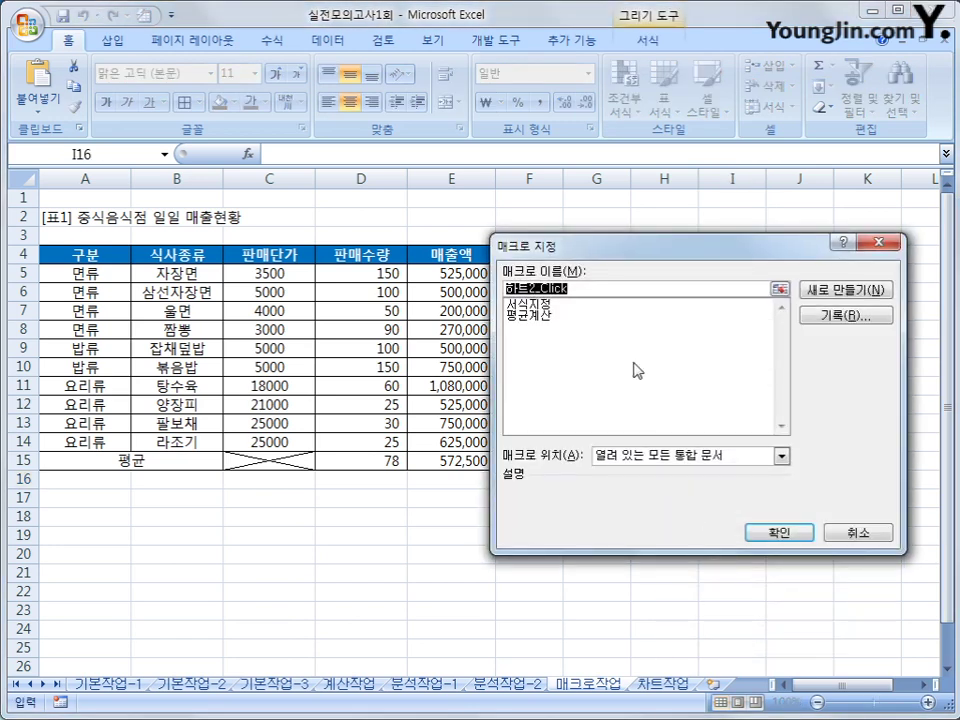
left_click(560, 304)
left_click(769, 533)
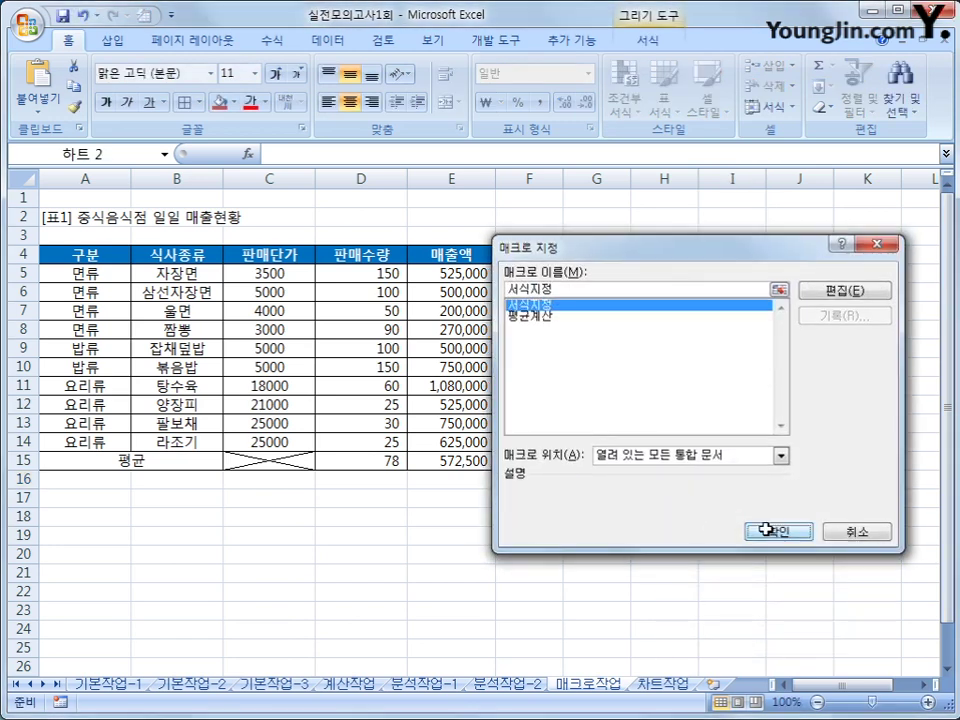
left_click(754, 574)
- Test the heart shape's macro by setting the A4:E4 header font to red and running it from the shape
left_click(103, 258)
left_click_drag(103, 258, 439, 253)
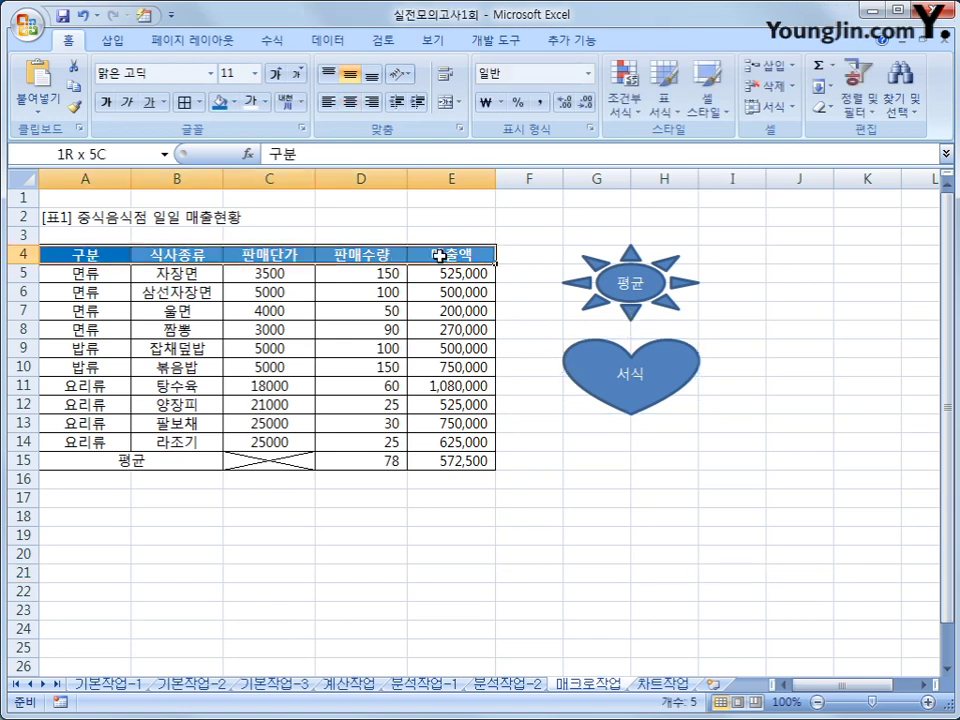
left_click(264, 103)
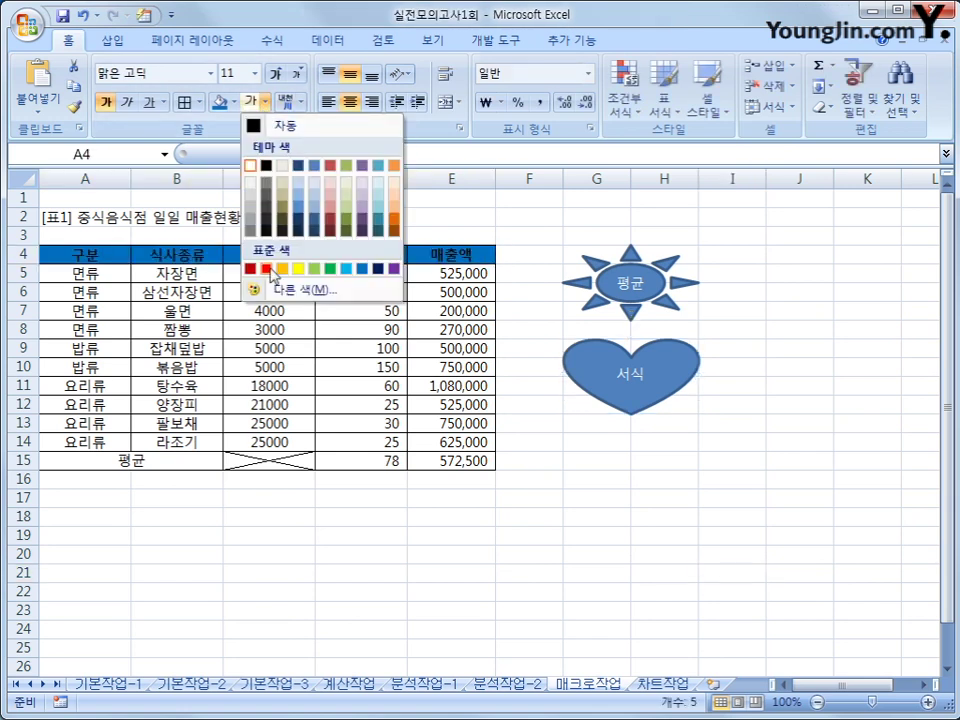
left_click(266, 268)
left_click(516, 545)
left_click(617, 379)
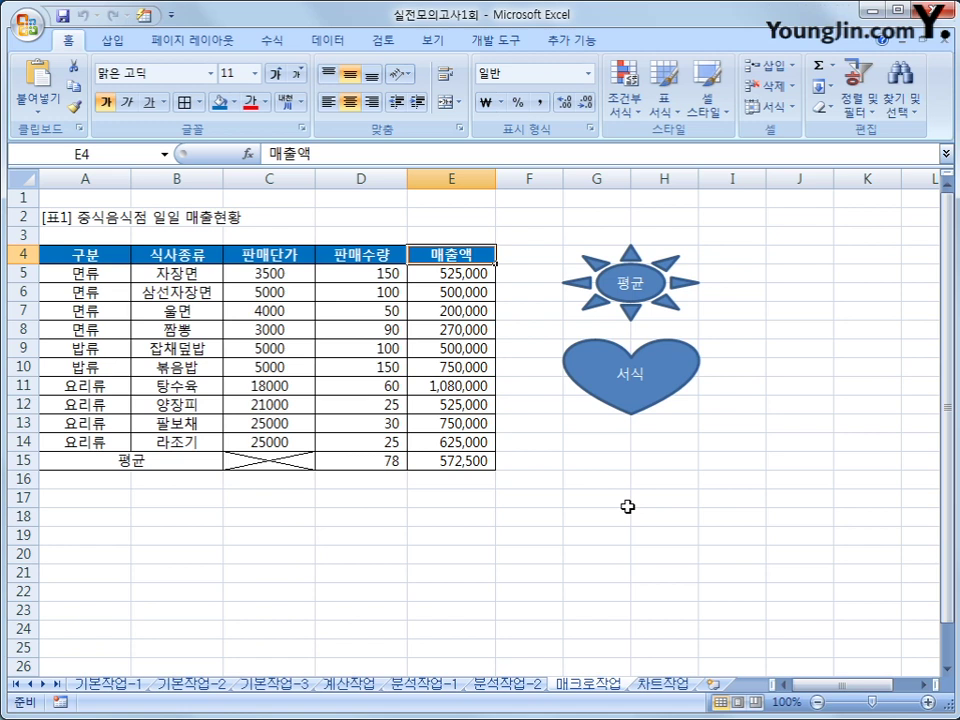
- On the 차트작업 sheet, select A3:A12 together with the separate ranges D3:D12, E3:E12 and F3:F12
left_click(662, 684)
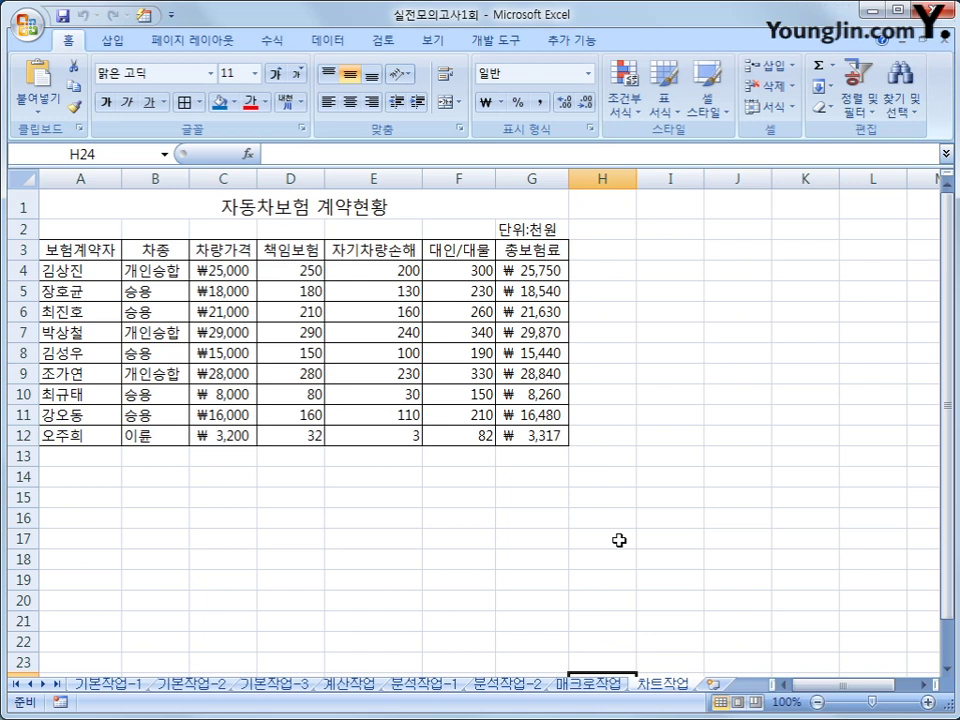
left_click(50, 250)
left_click_drag(50, 250, 57, 430)
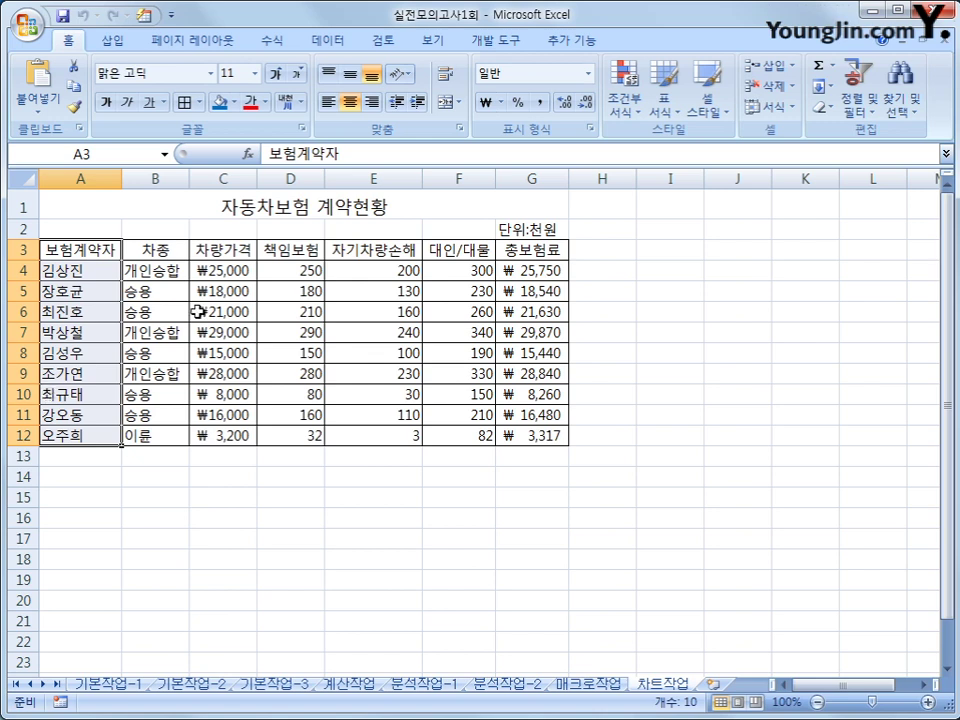
left_click_drag(300, 250, 306, 437, "ctrl")
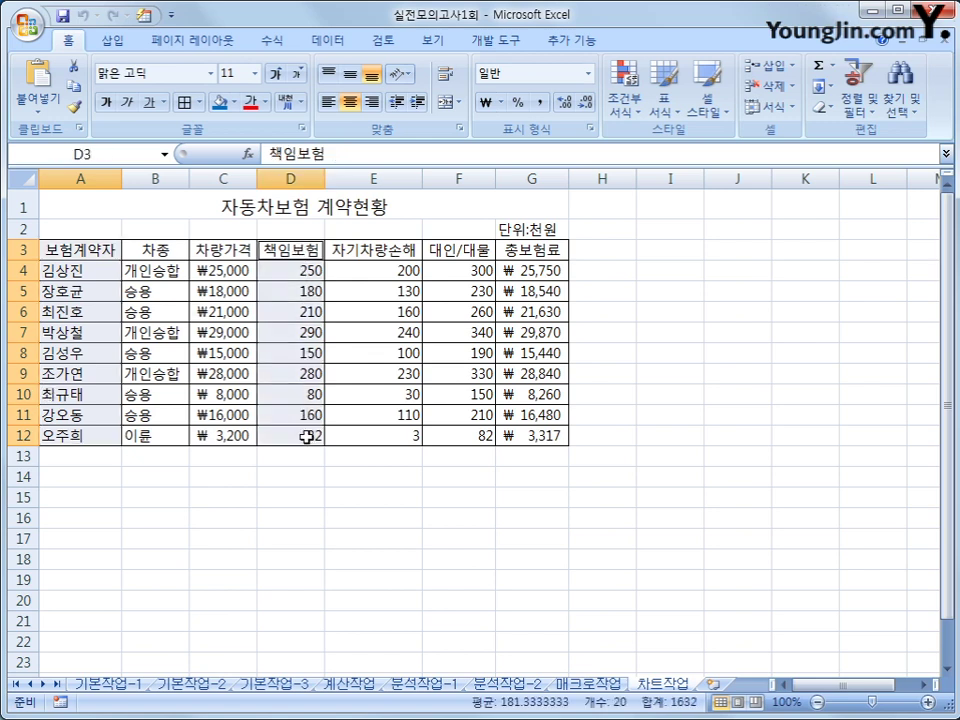
left_click_drag(375, 251, 369, 441, "ctrl")
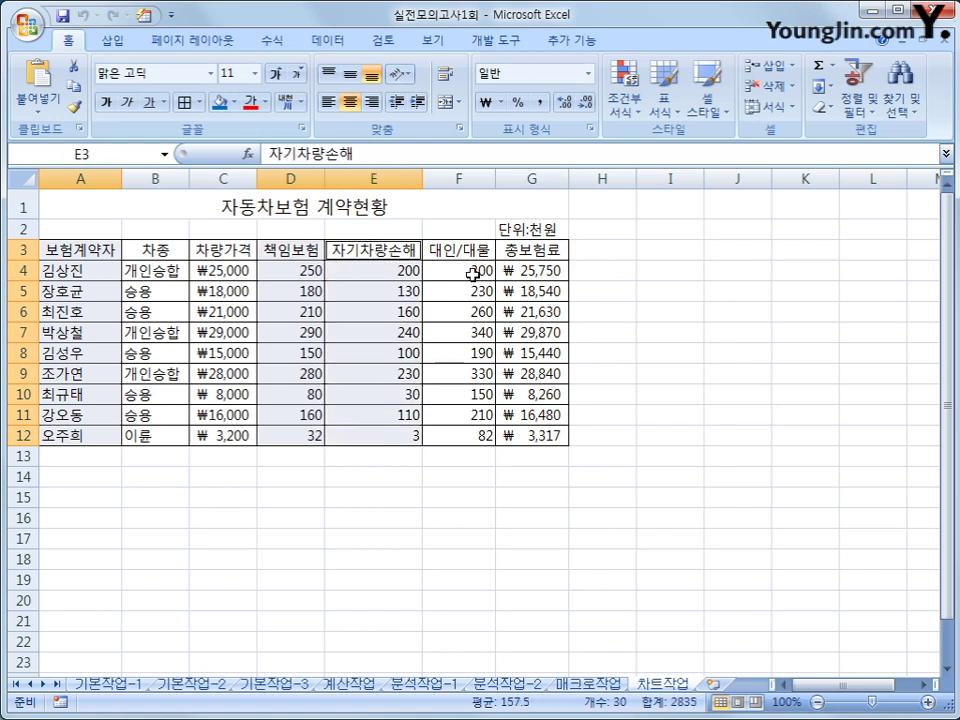
left_click_drag(474, 250, 467, 441, "ctrl")
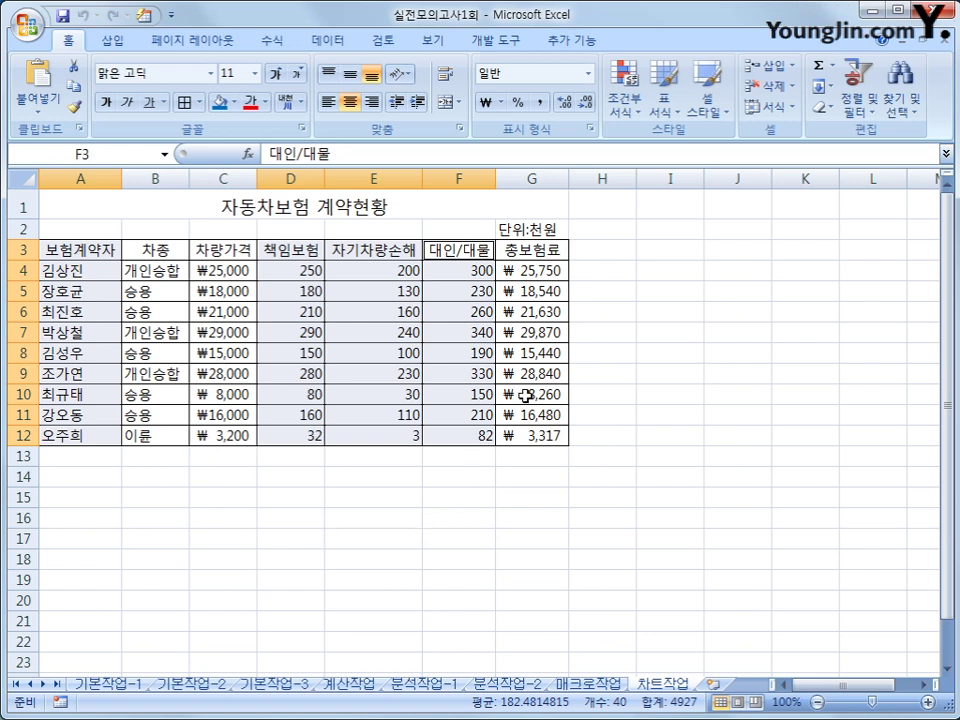
- Insert a 2-D stacked column chart from the ranges A3:A12 and D3:F12
left_click_drag(55, 249, 80, 435)
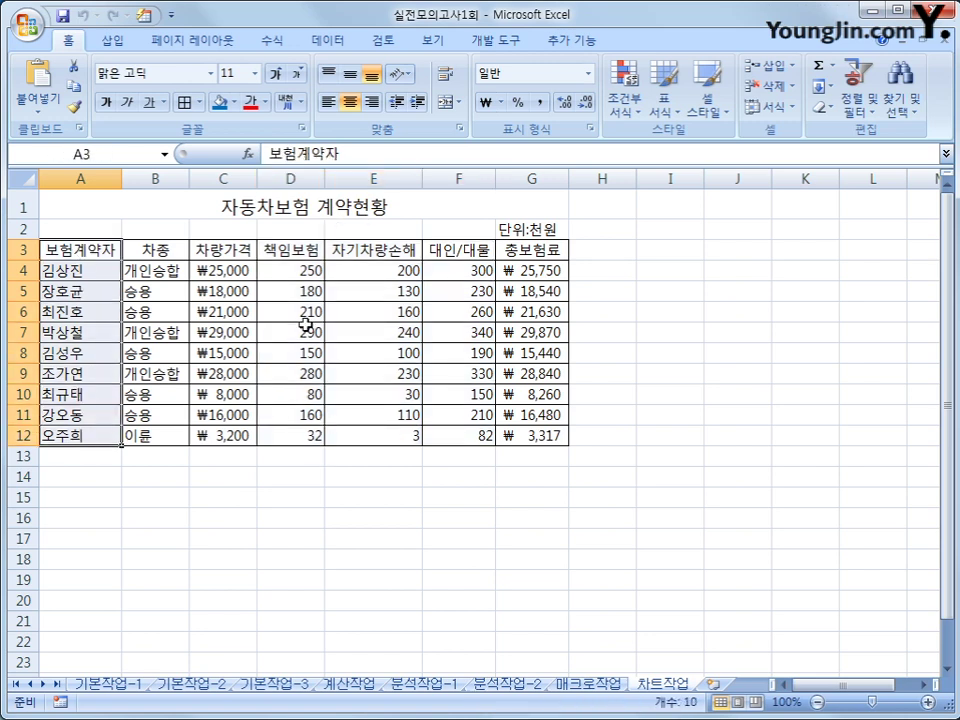
left_click_drag(298, 254, 472, 438)
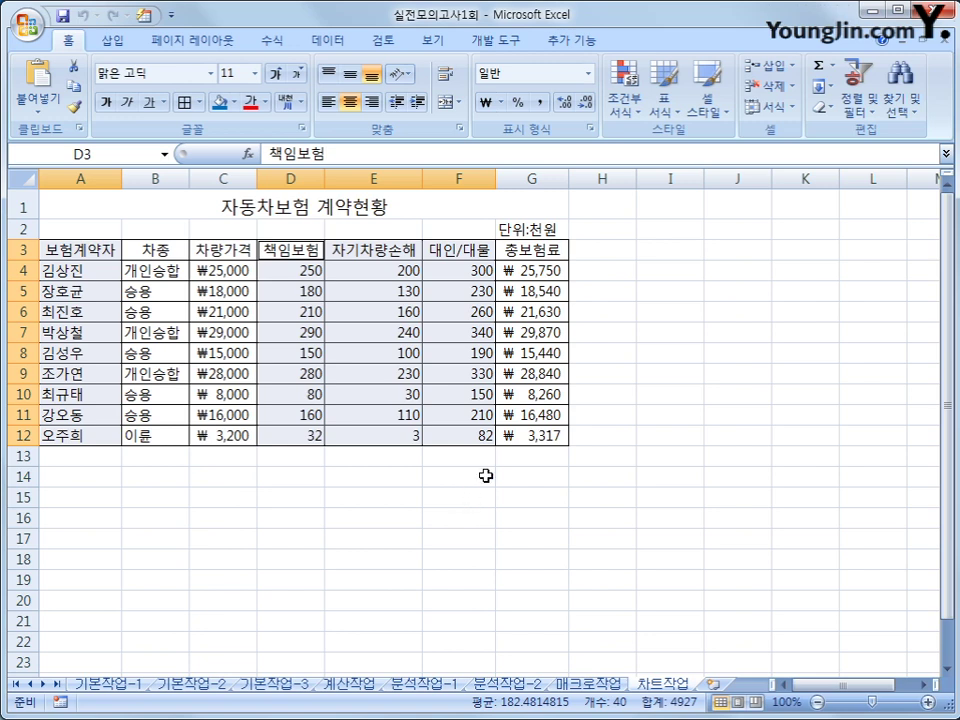
left_click(106, 45)
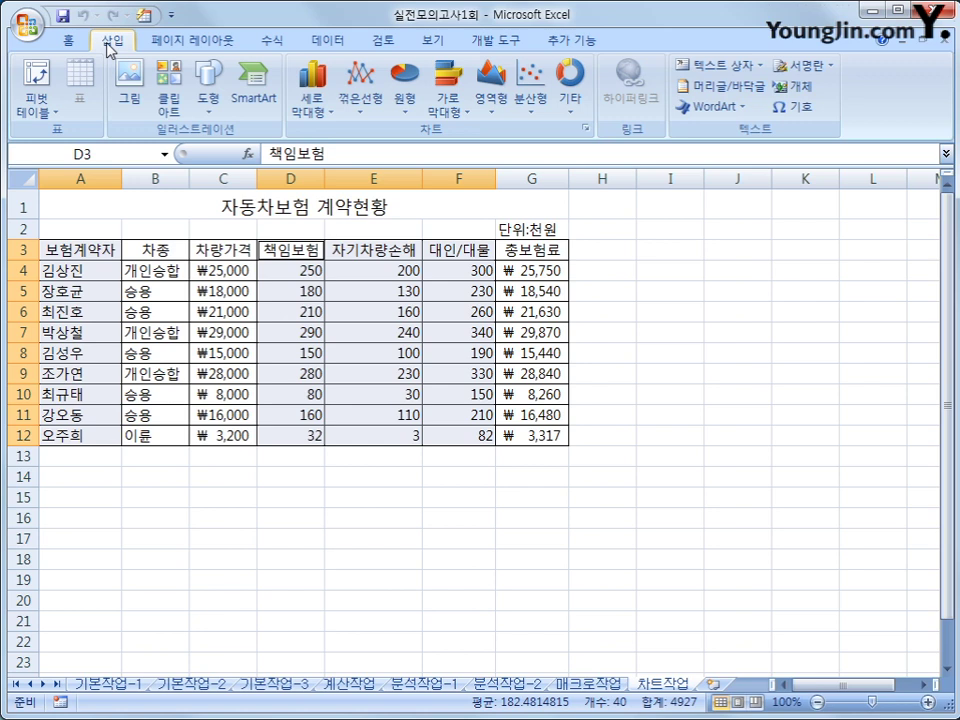
left_click(326, 114)
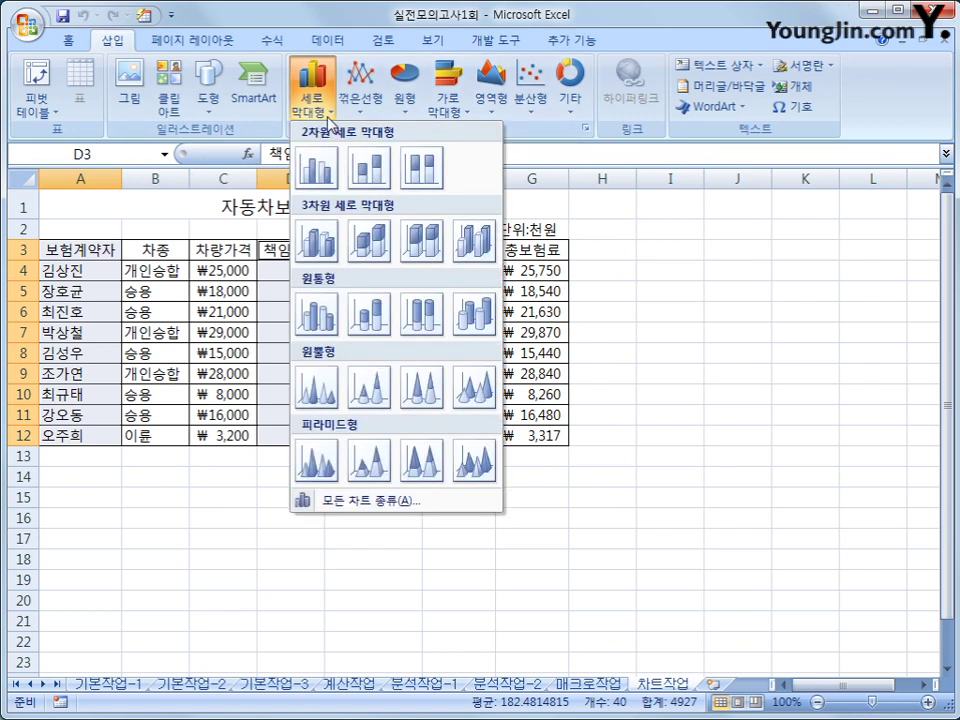
left_click(363, 172)
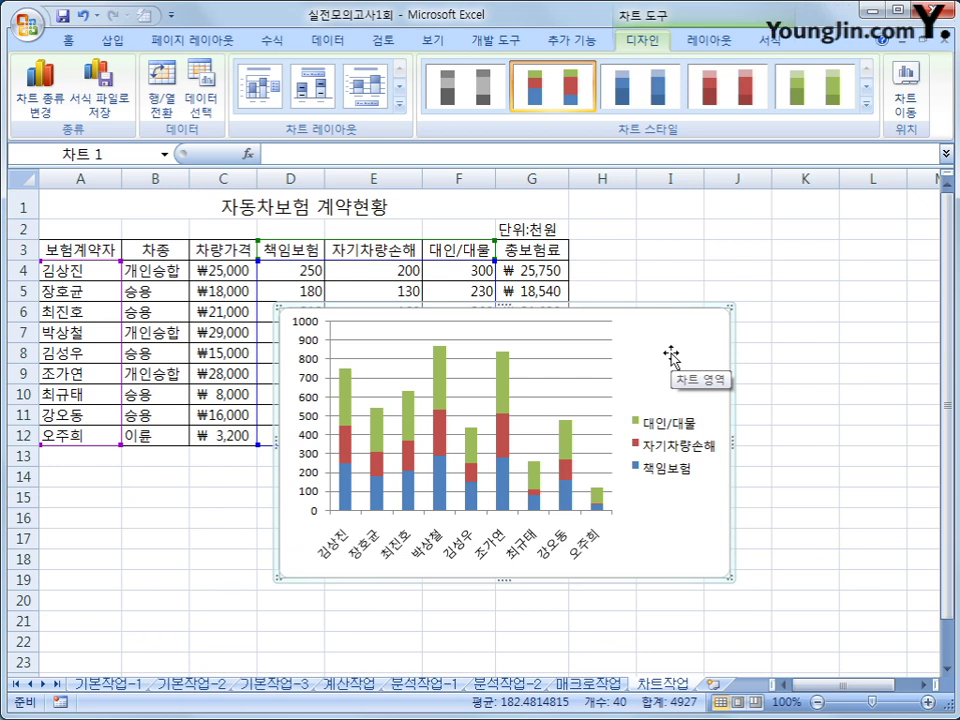
- Move the chart below the table and resize it to cover cells A14:G30
left_click_drag(671, 352, 426, 522)
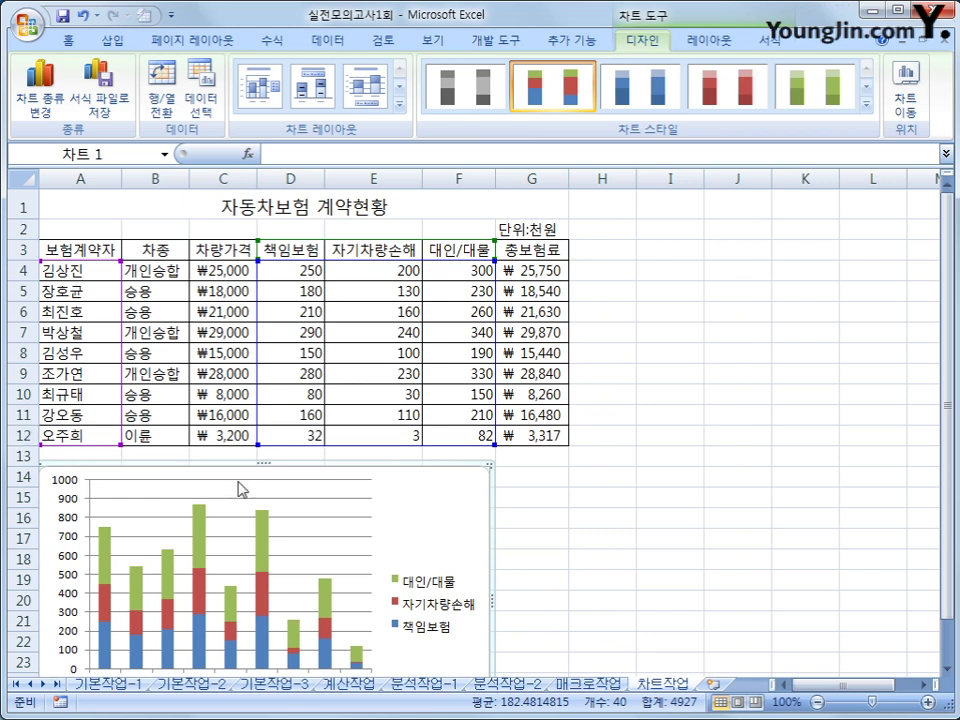
scroll(242, 489, "down", 3)
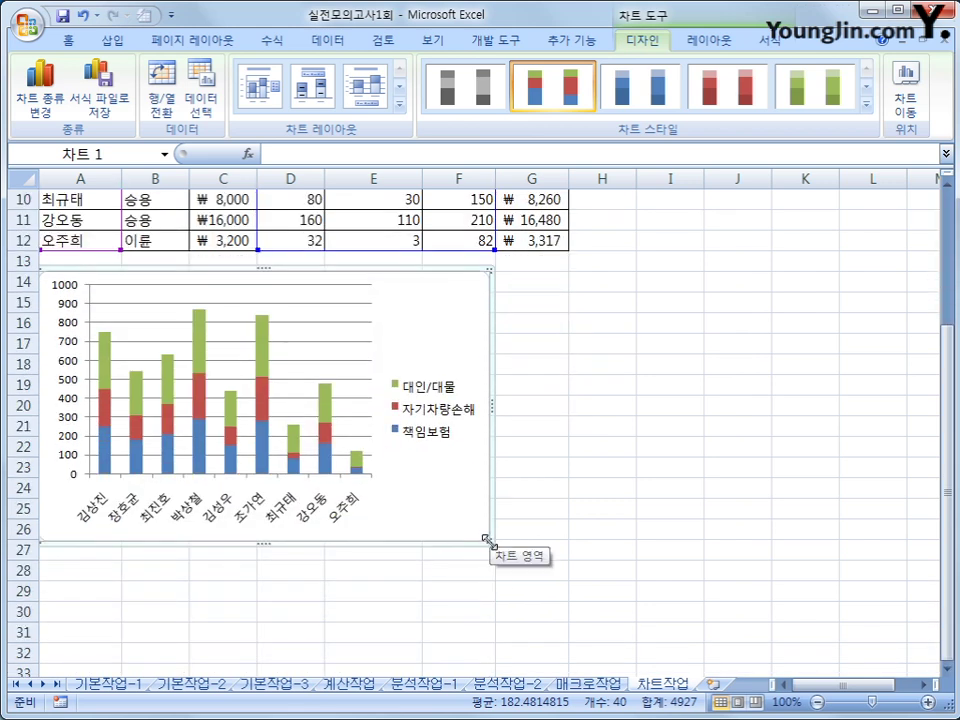
left_click_drag(487, 540, 583, 626)
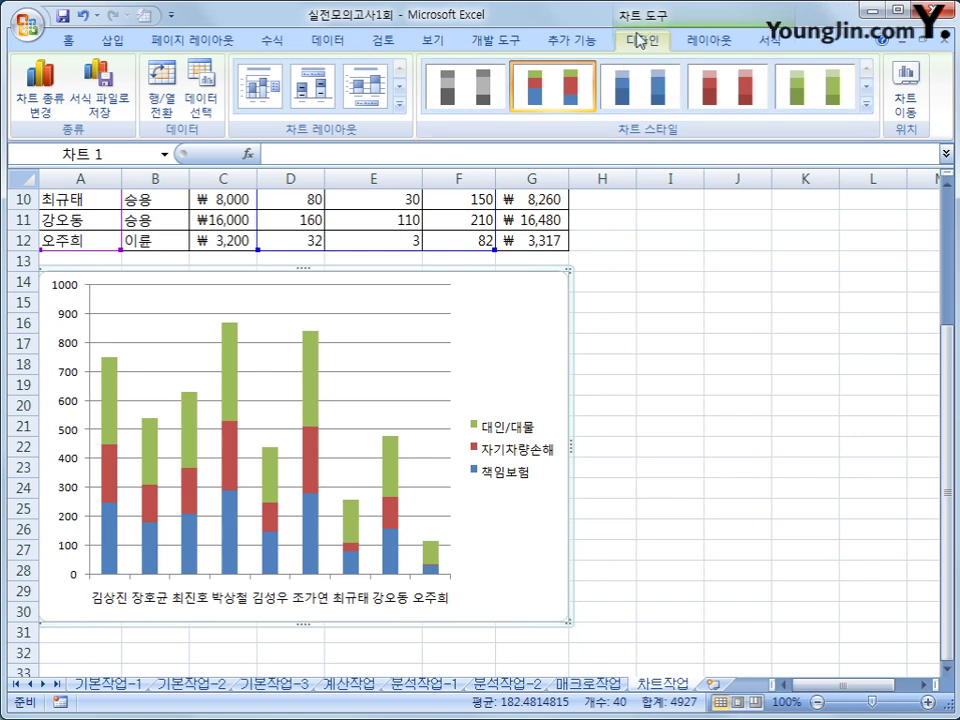
- Add a chart title above the plot (차트 위) reading 자동차보험 계약현황
left_click(697, 42)
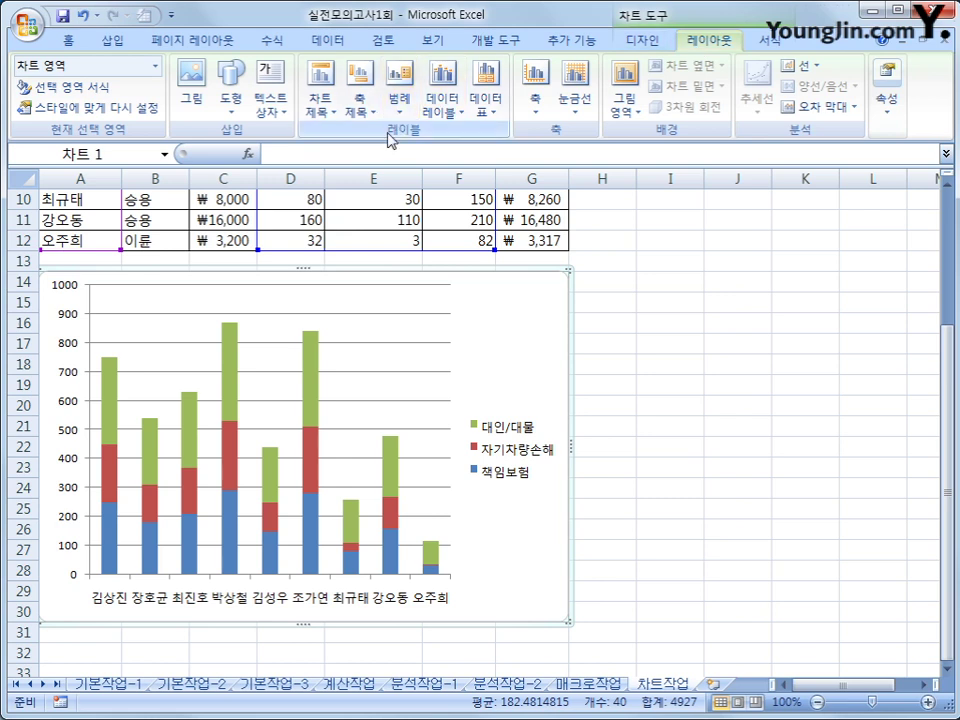
left_click(317, 116)
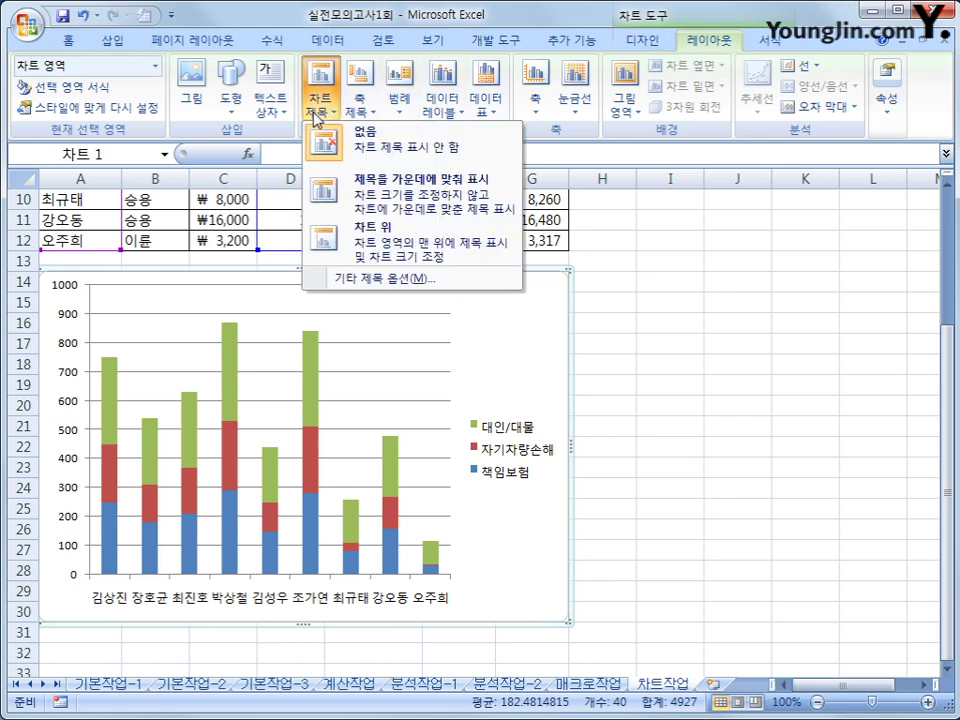
left_click(344, 245)
left_click_drag(258, 302, 350, 303)
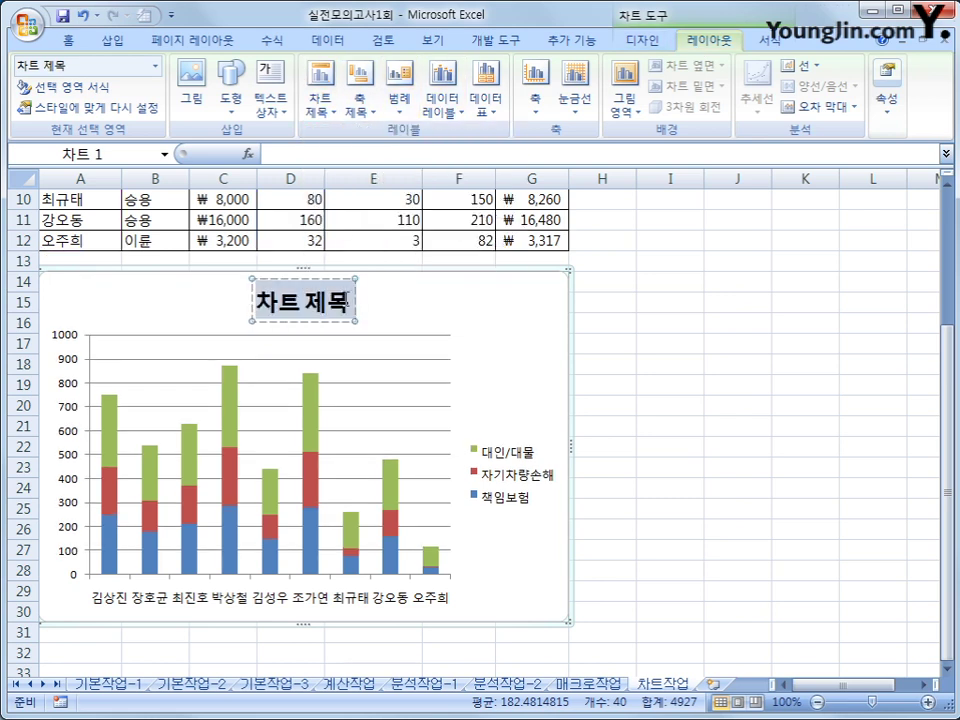
type("자동차")
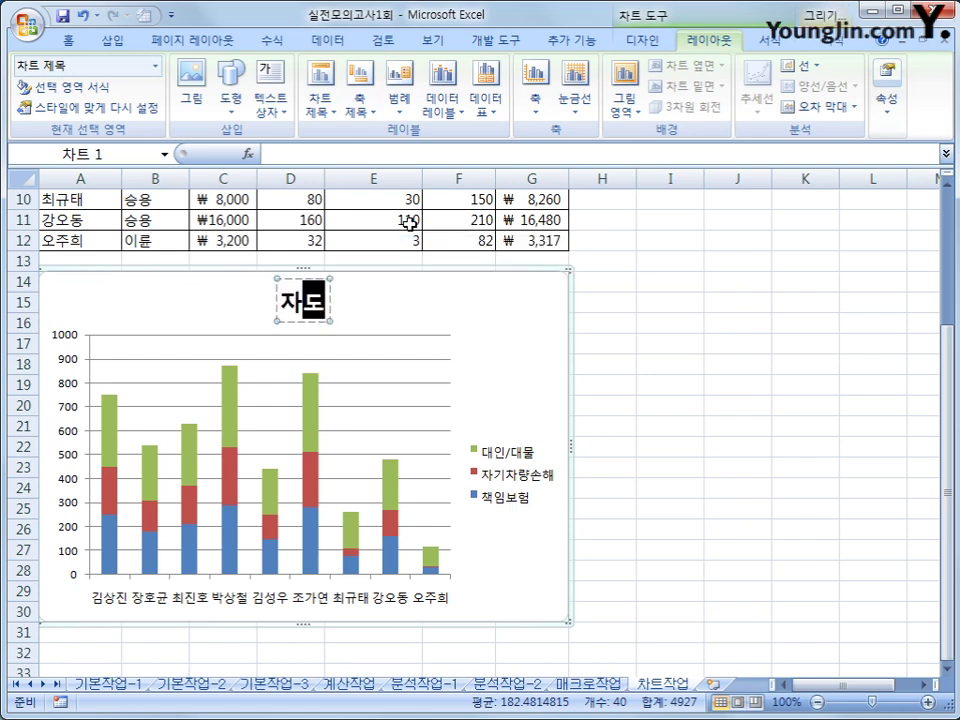
type("보")
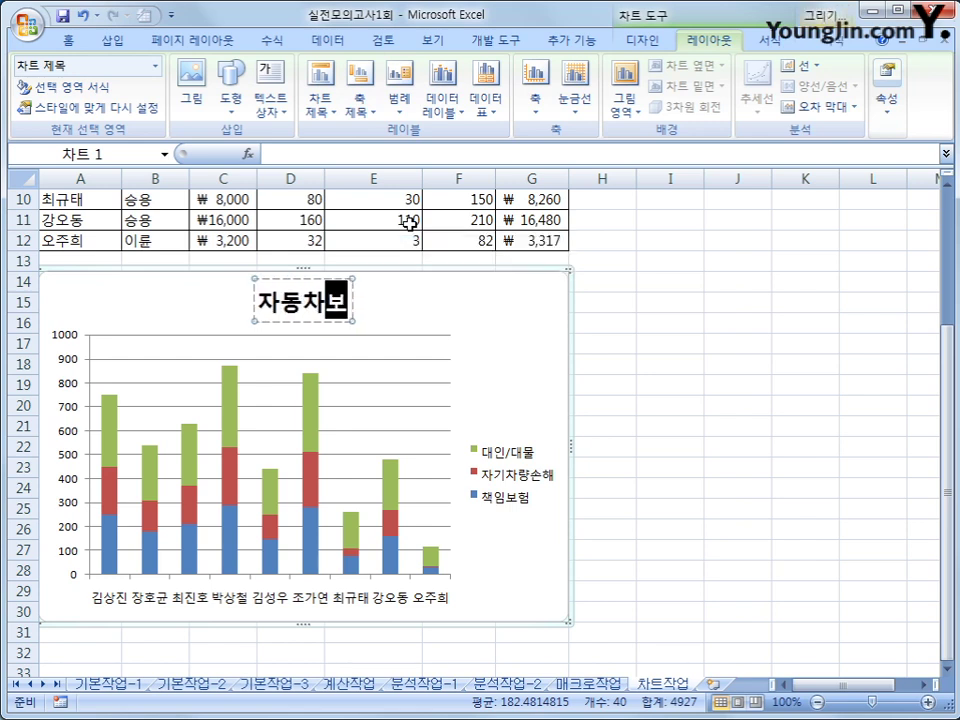
type("험 계약현황")
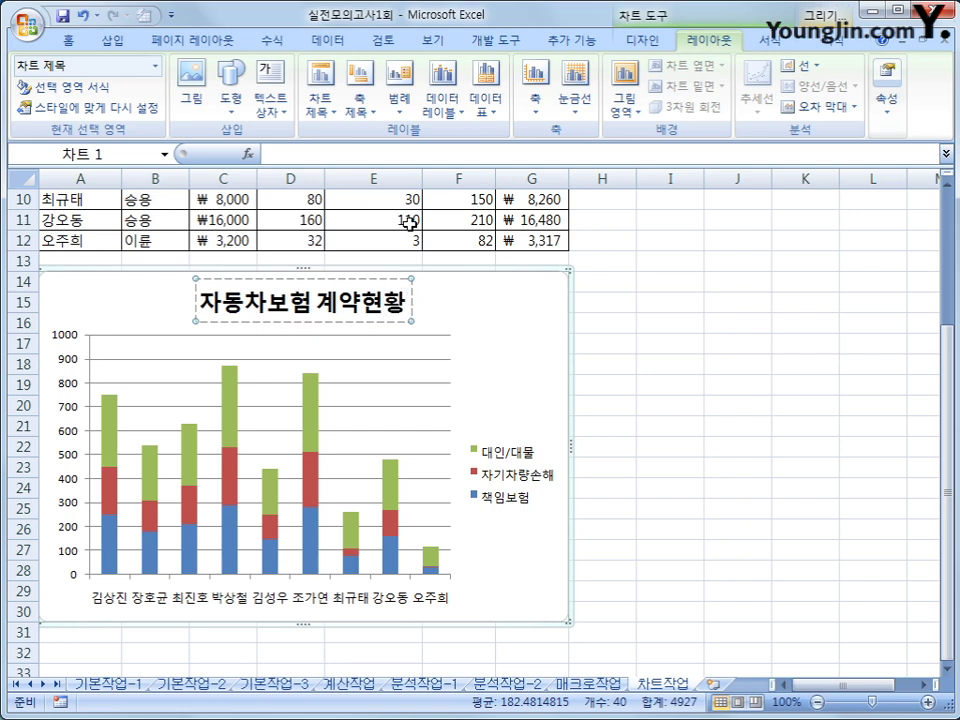
- Format the chart title with the 궁서체 font at size 14
left_click(410, 318)
left_click(406, 316)
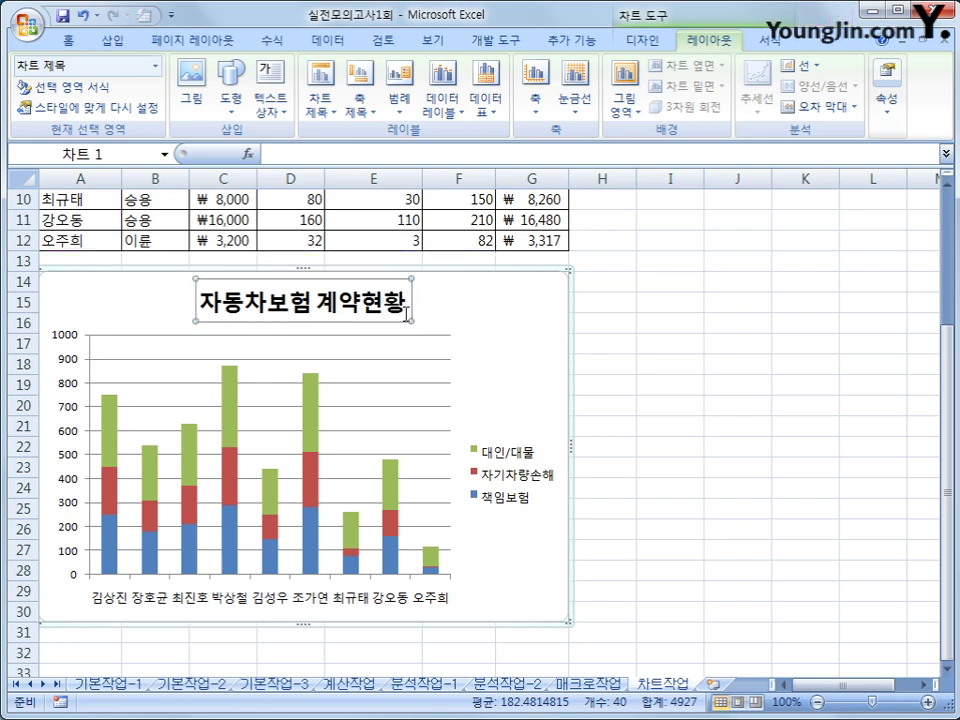
right_click(402, 316)
left_click(456, 264)
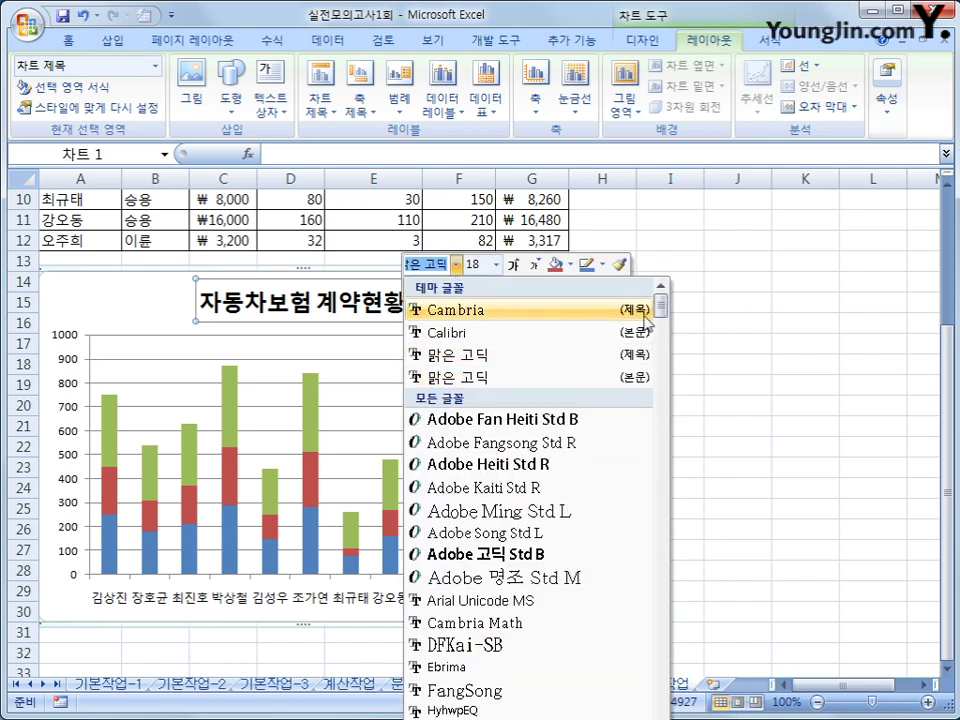
left_click_drag(660, 308, 662, 428)
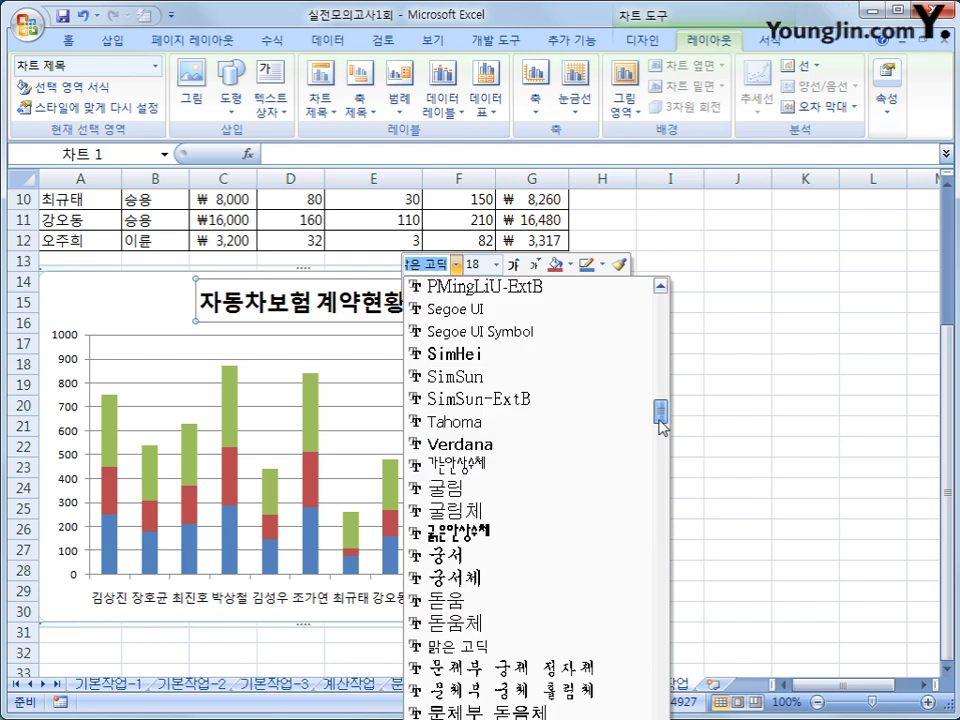
left_click(520, 583)
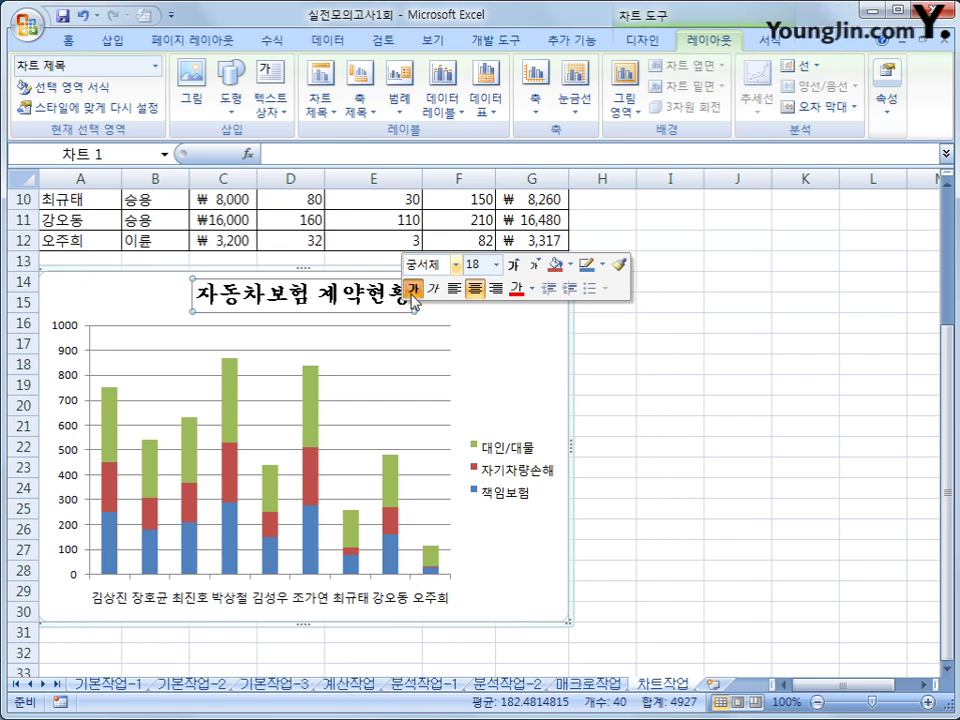
left_click(496, 265)
left_click(476, 393)
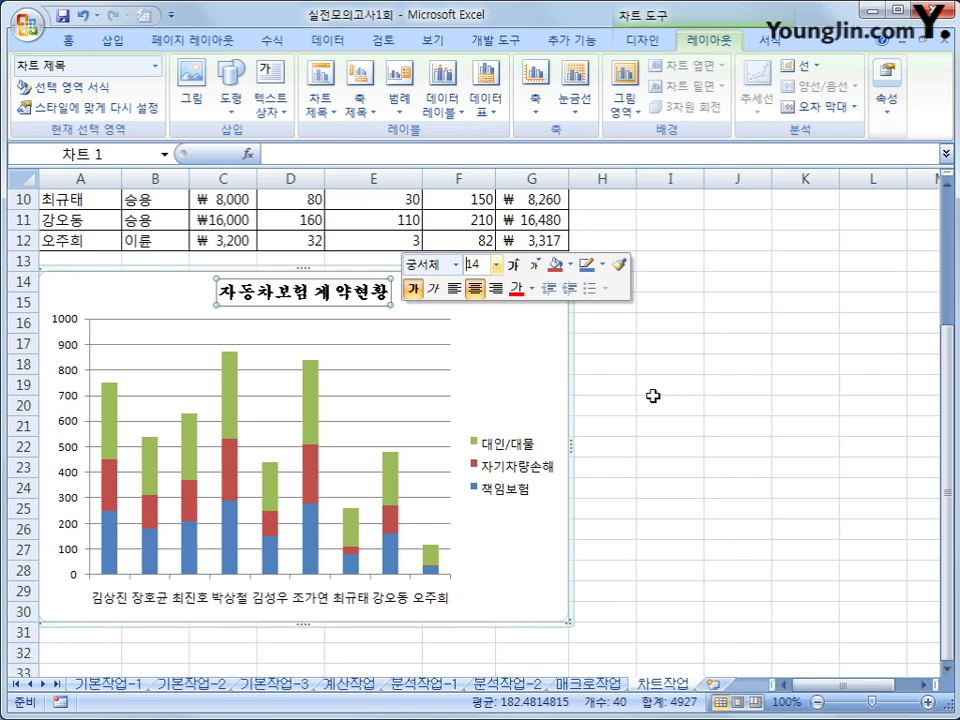
- Set the vertical value axis to a fixed major unit (주 단위) of 200
left_click(66, 378)
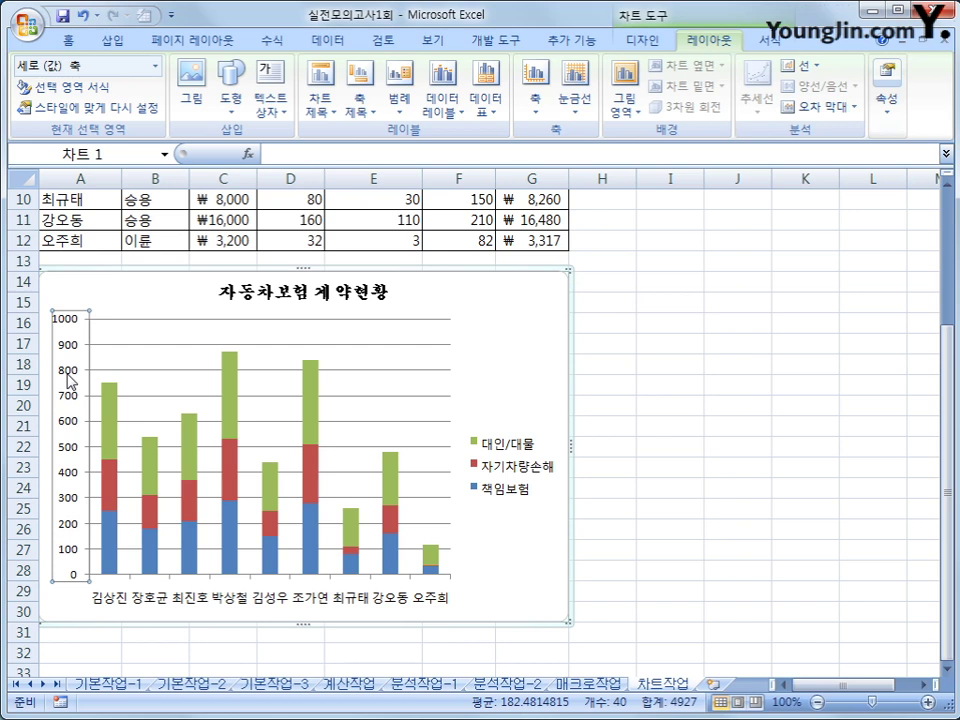
right_click(69, 379)
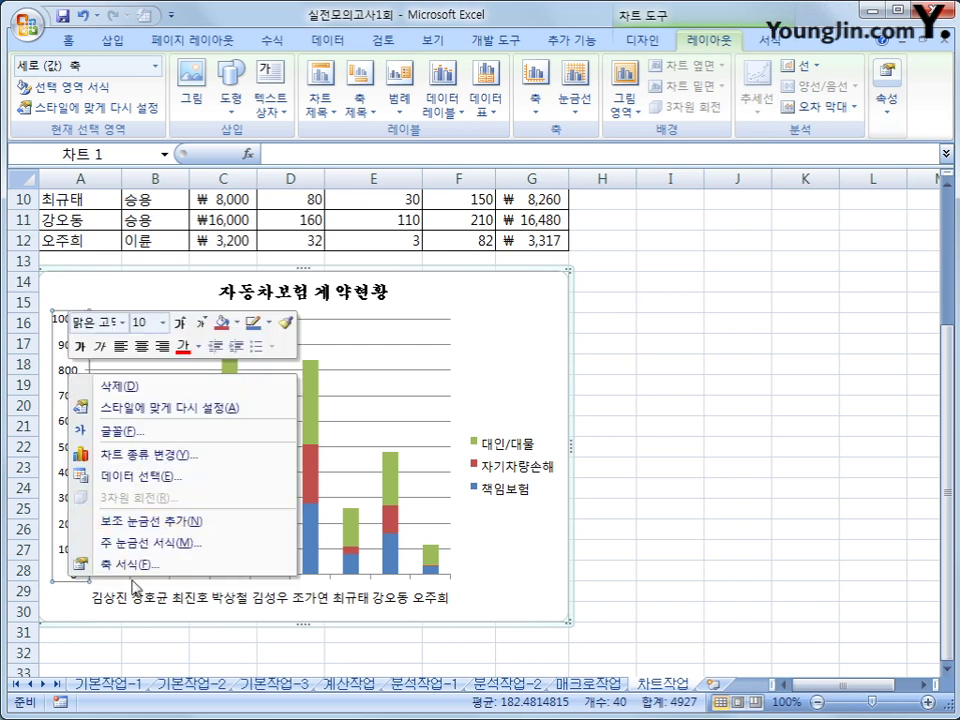
left_click(140, 570)
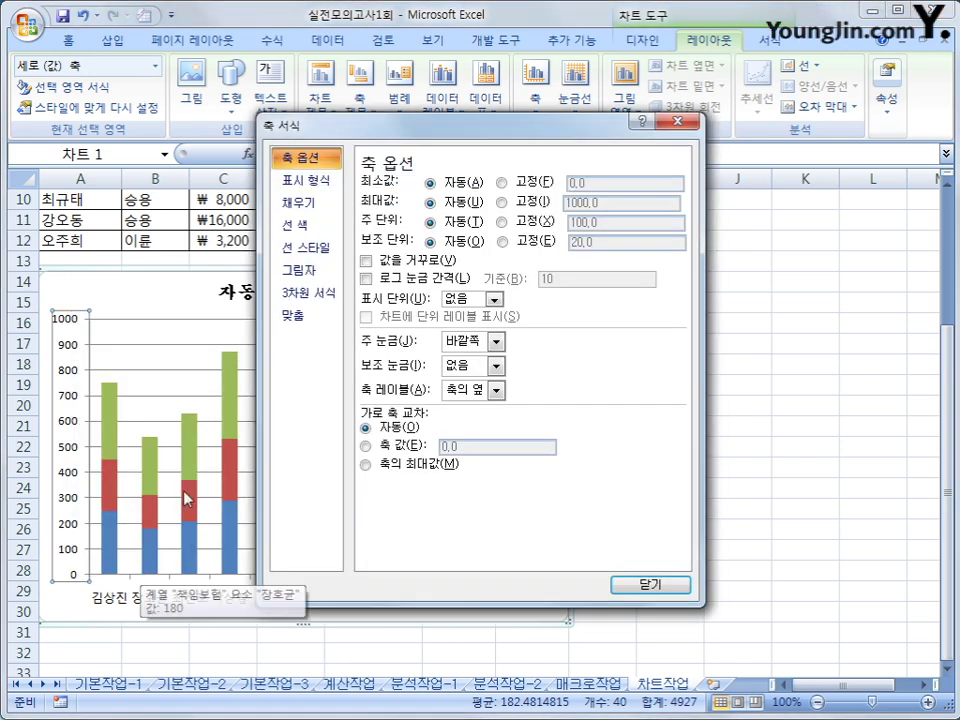
left_click(502, 221)
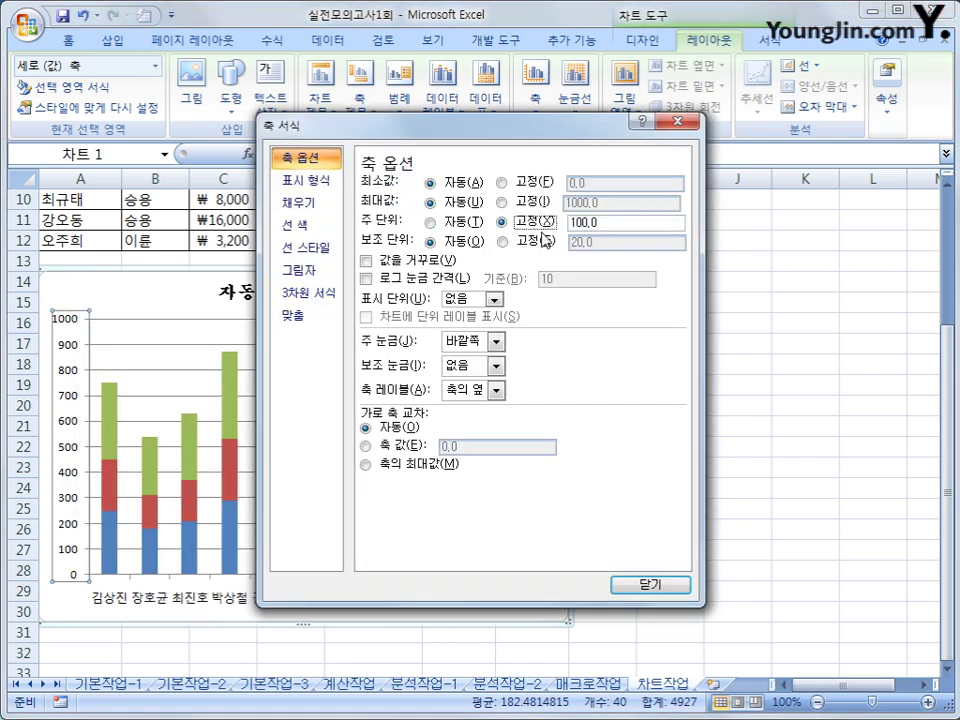
double_click(608, 222)
type("200")
left_click(642, 585)
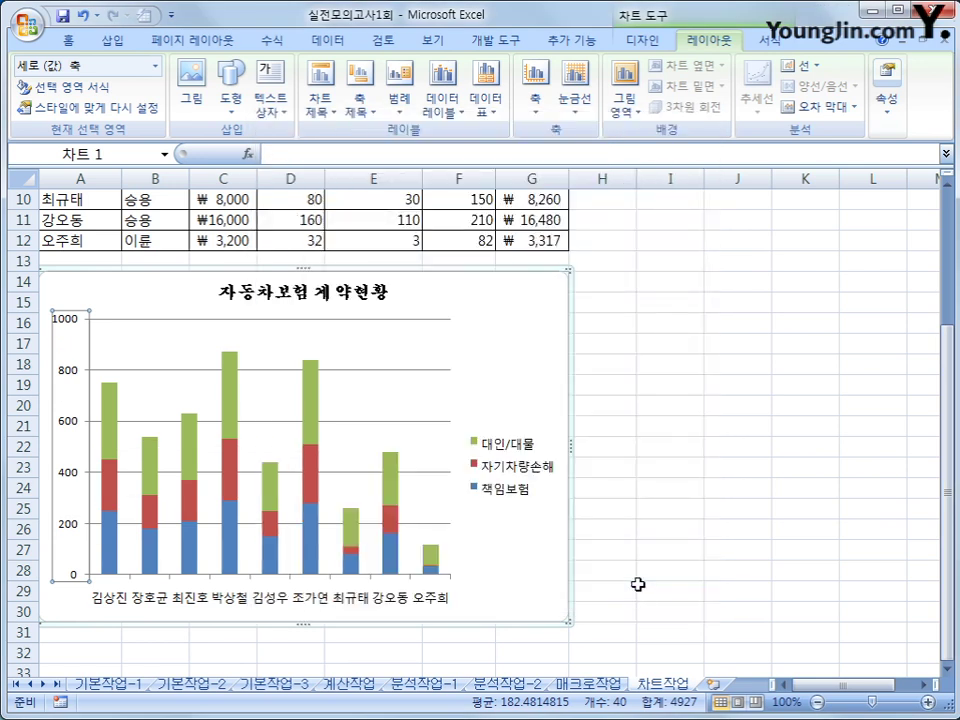
- Place the chart legend below the plot (아래쪽) and select the chart area
left_click(502, 476)
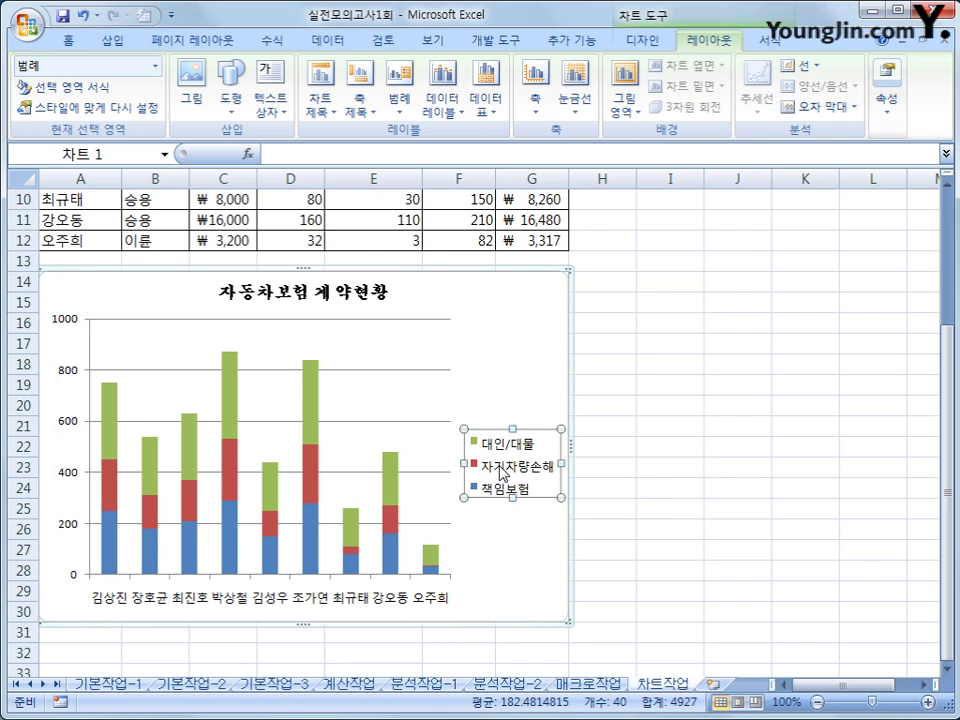
right_click(502, 476)
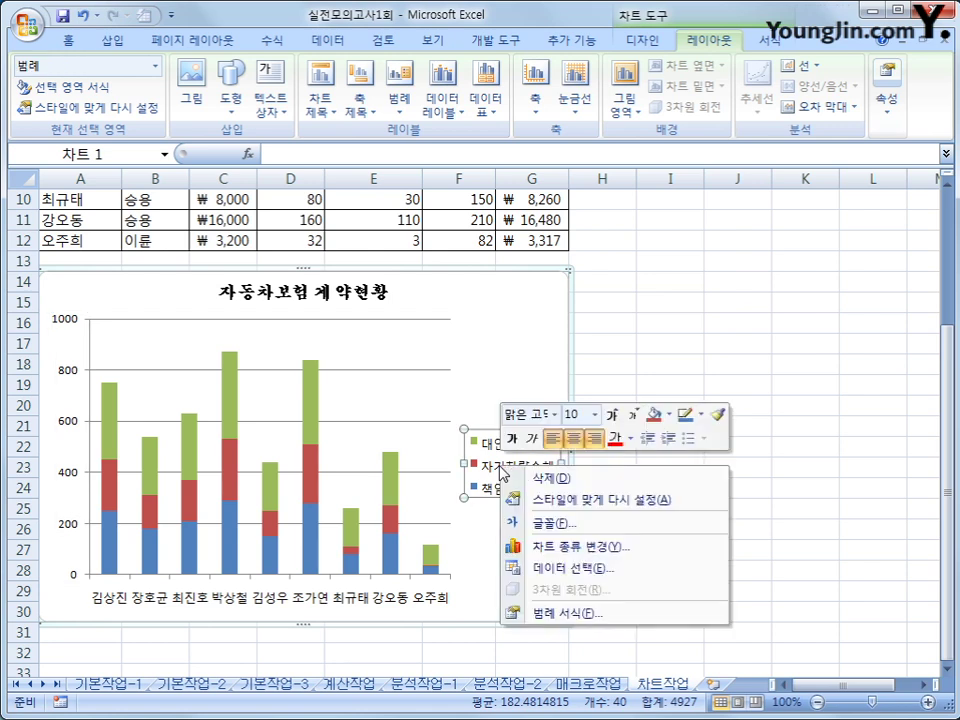
left_click(567, 619)
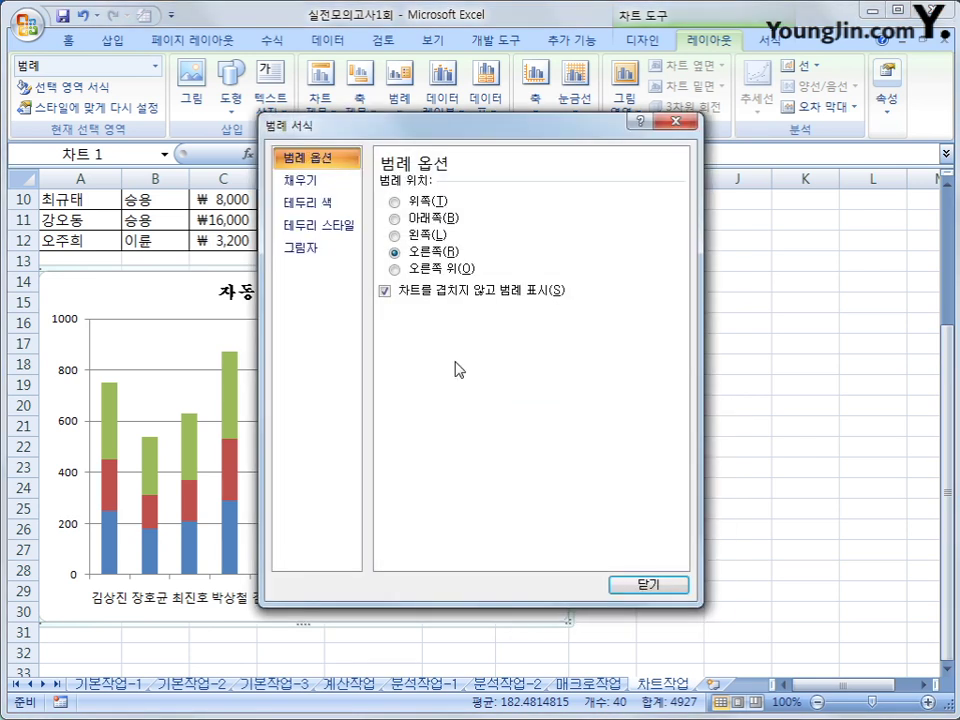
left_click(449, 215)
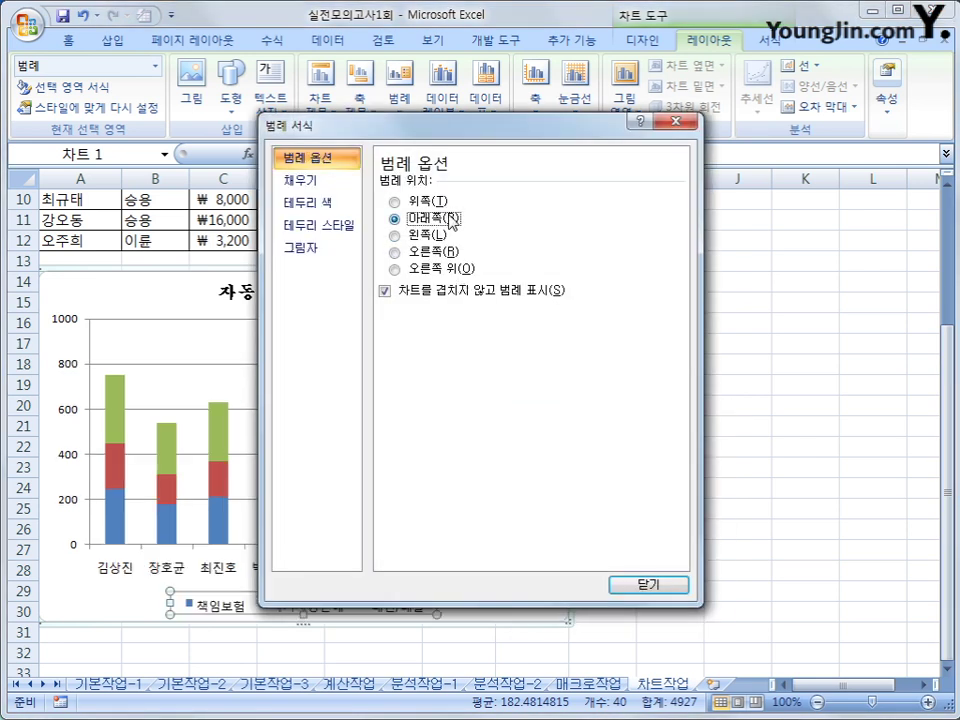
left_click(645, 583)
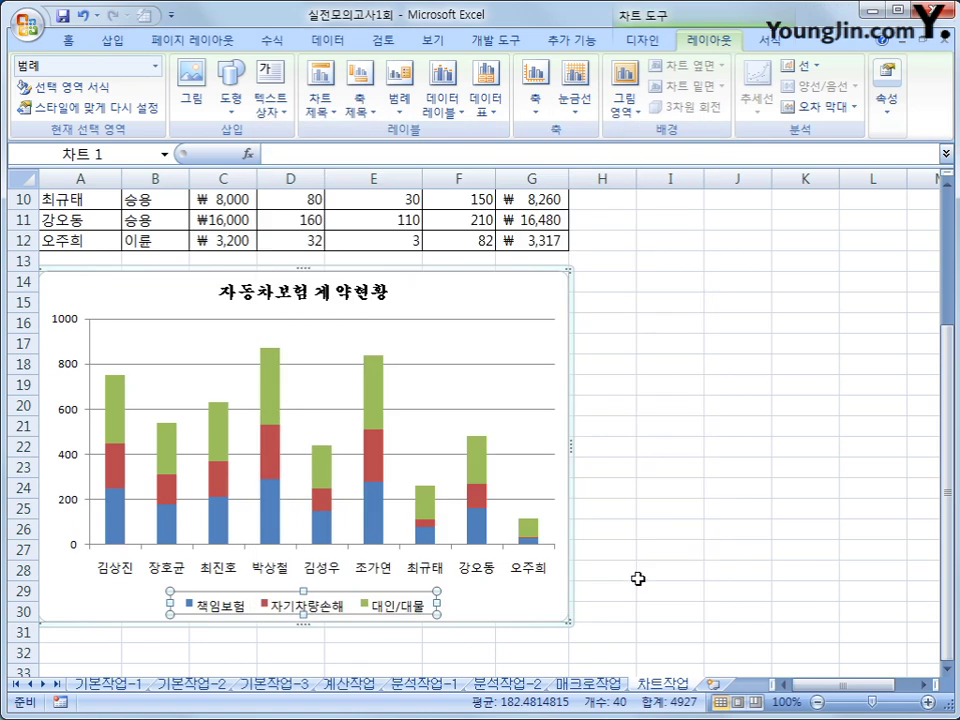
left_click(490, 295)
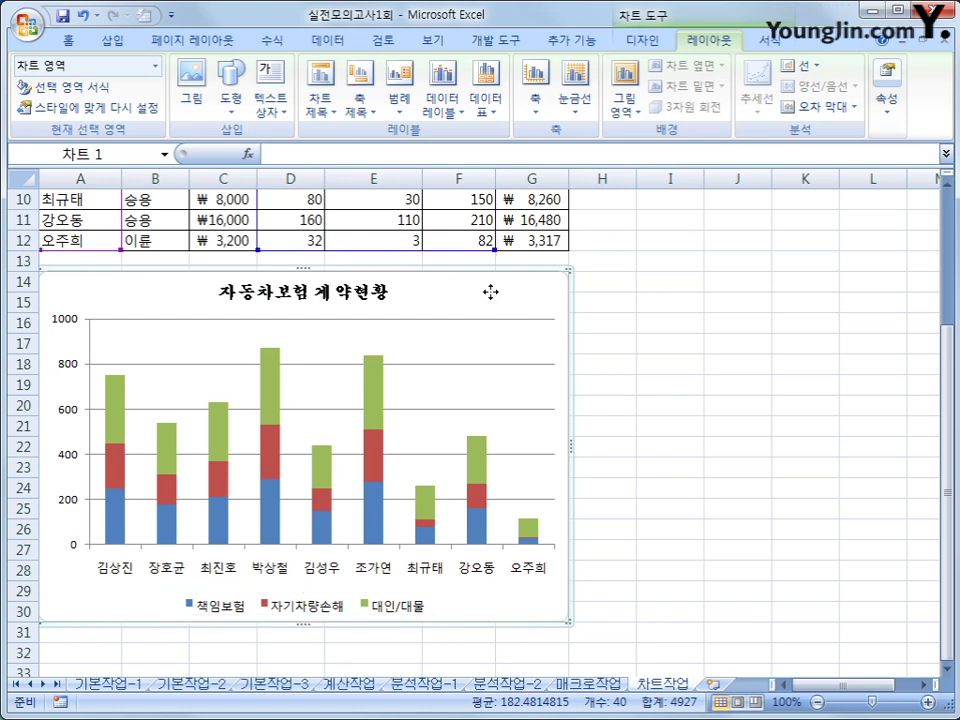
- Give the chart area border rounded corners (둥근 모서리) in its border style and deselect the chart
right_click(490, 295)
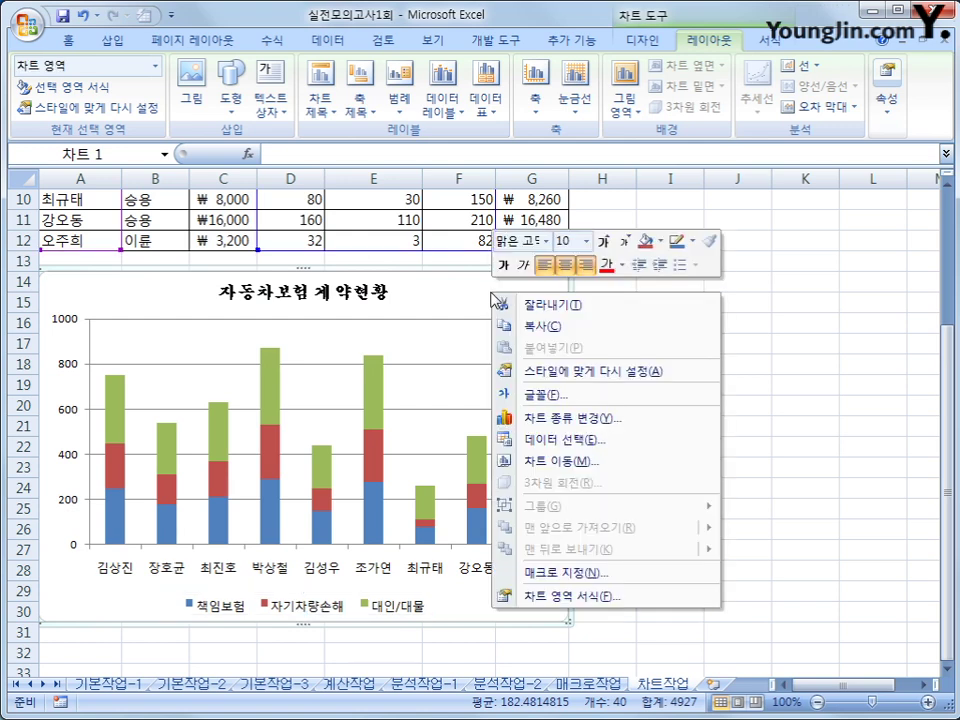
left_click(610, 597)
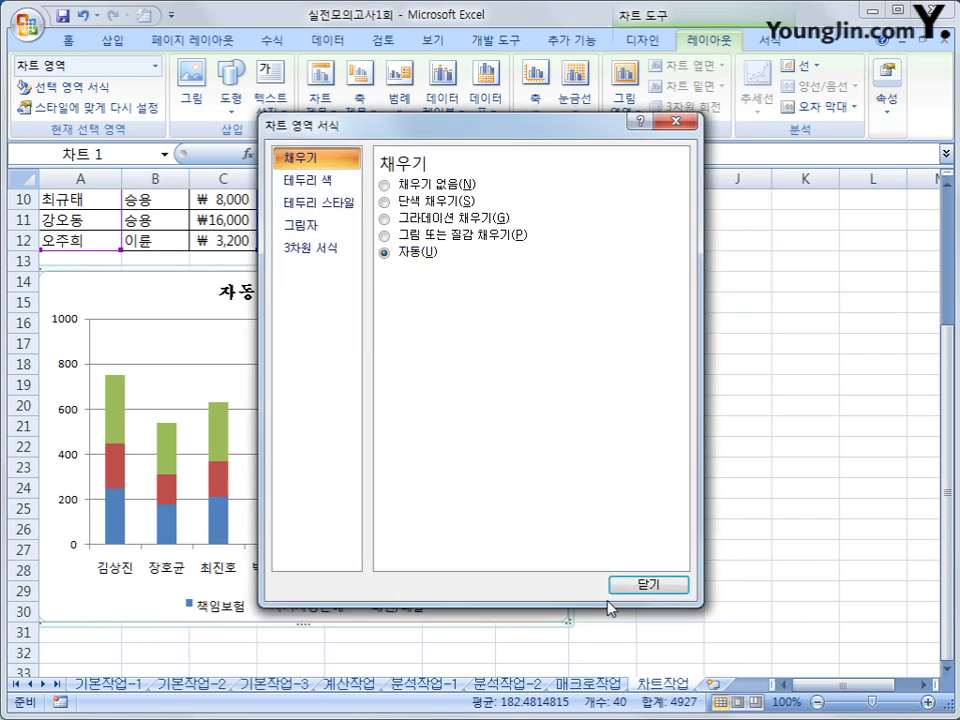
left_click(339, 213)
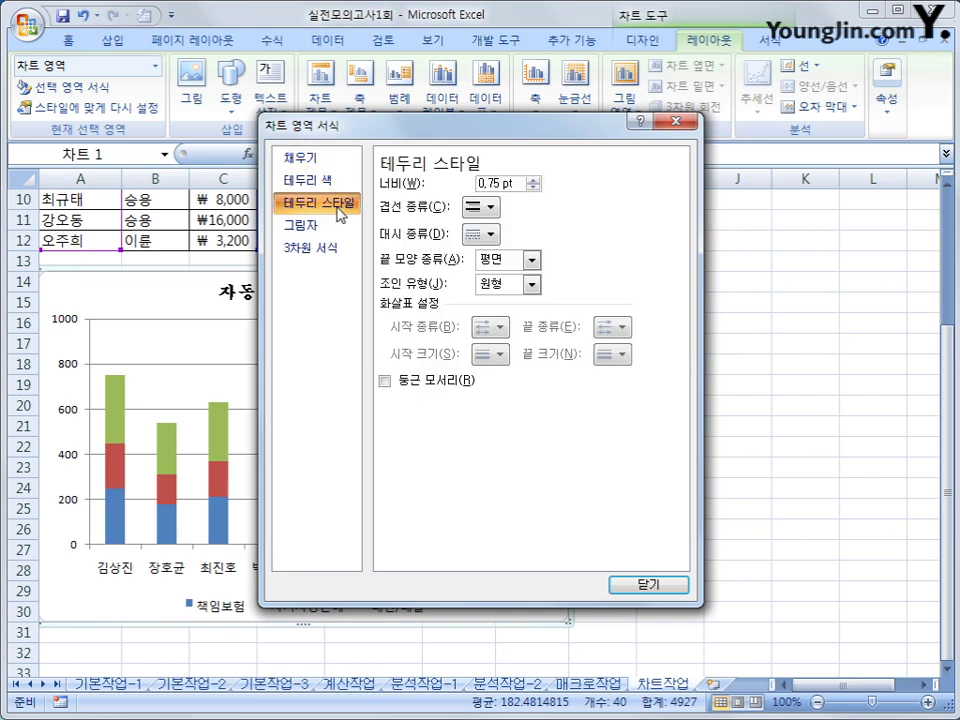
left_click(408, 382)
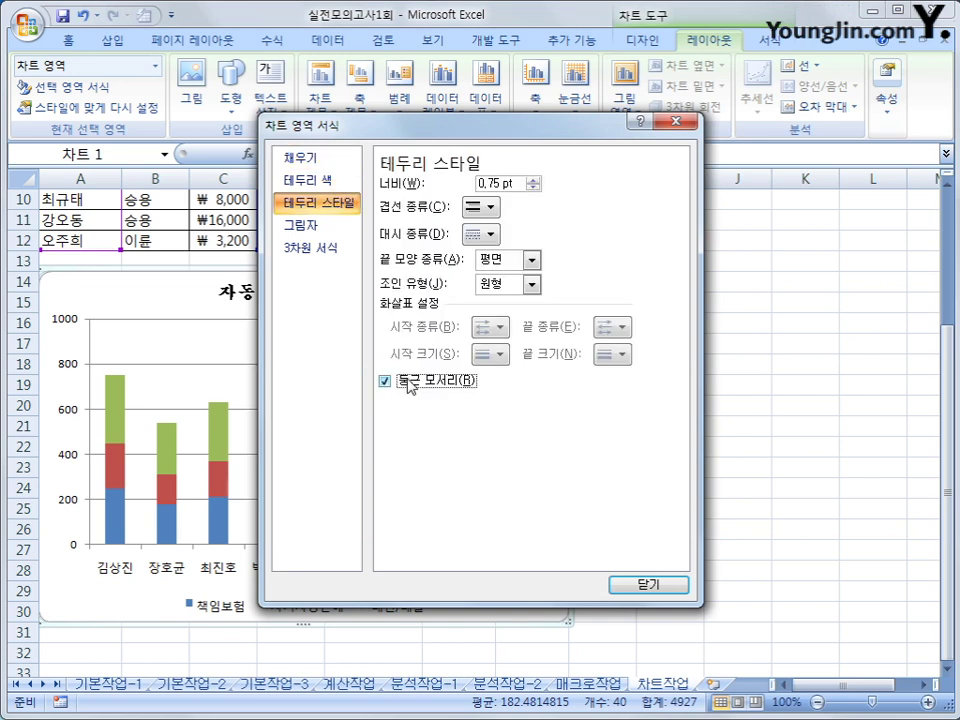
left_click(638, 582)
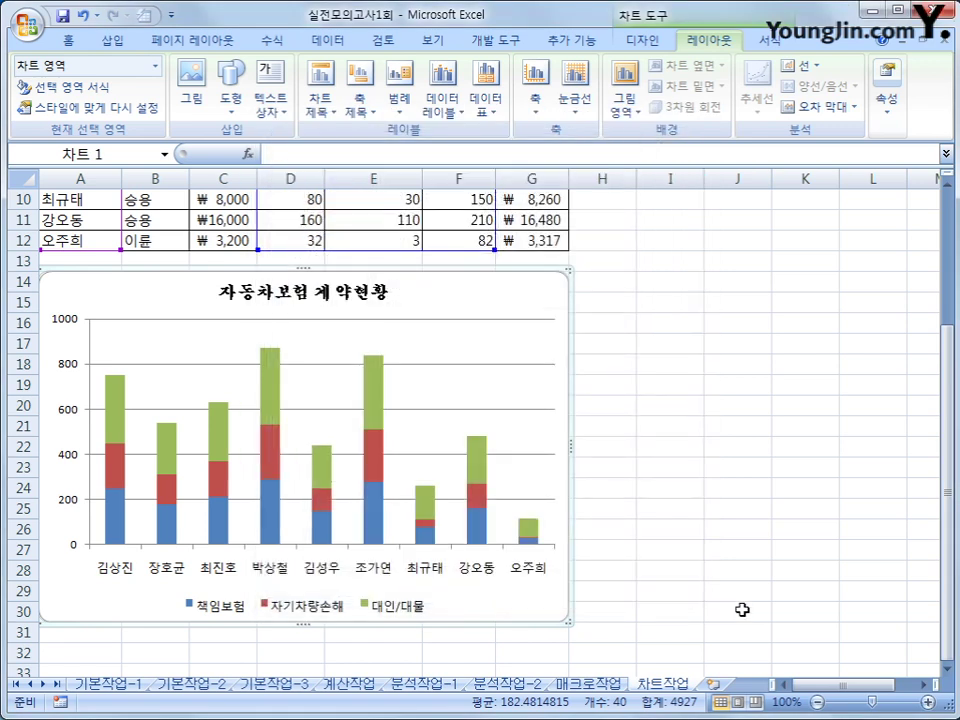
left_click(742, 609)
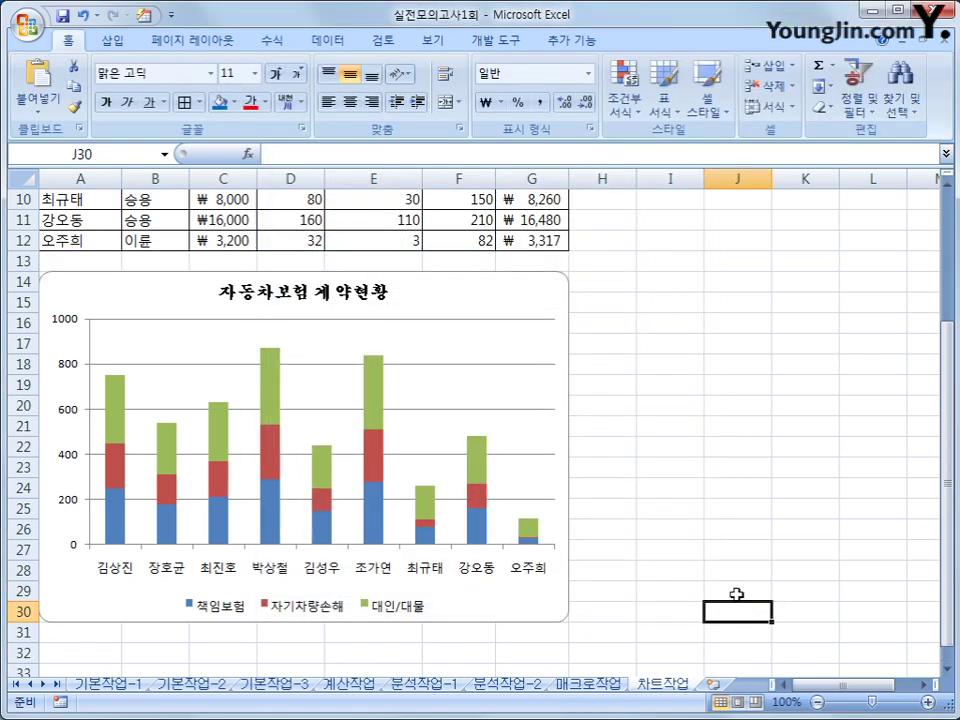
- Add data labels to the 대인/대물 series of the stacked column chart
left_click(118, 403)
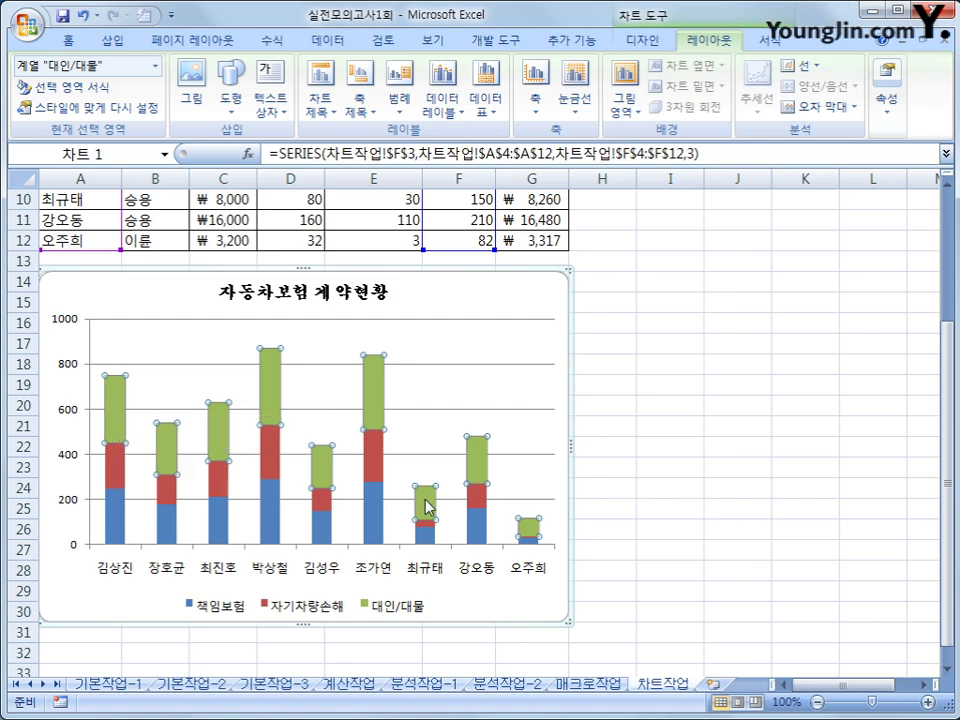
right_click(118, 403)
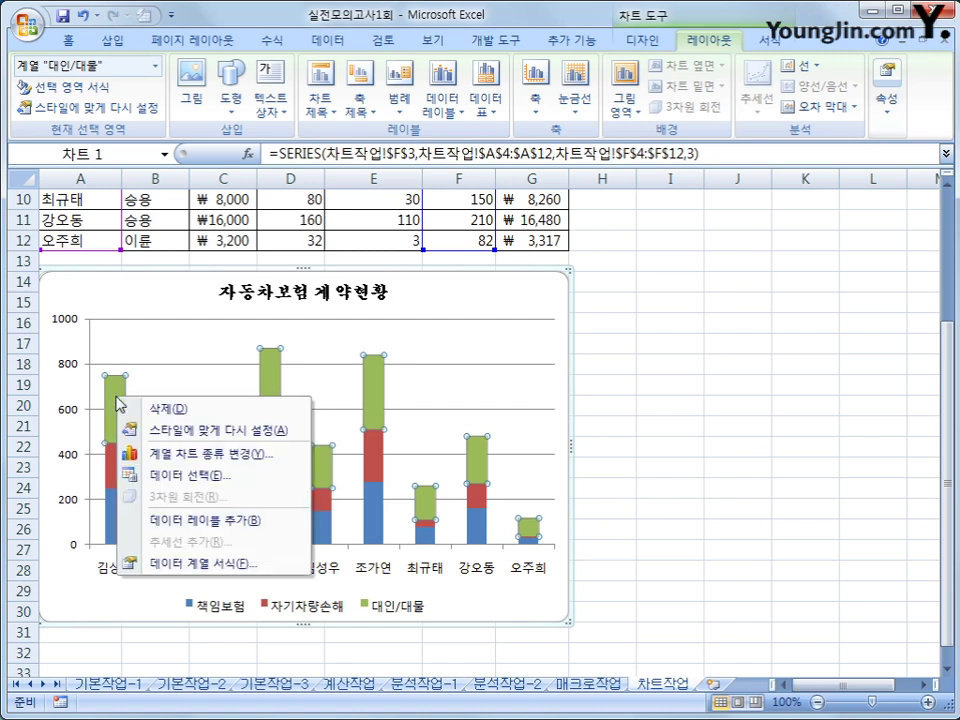
left_click(261, 521)
left_click(684, 511)
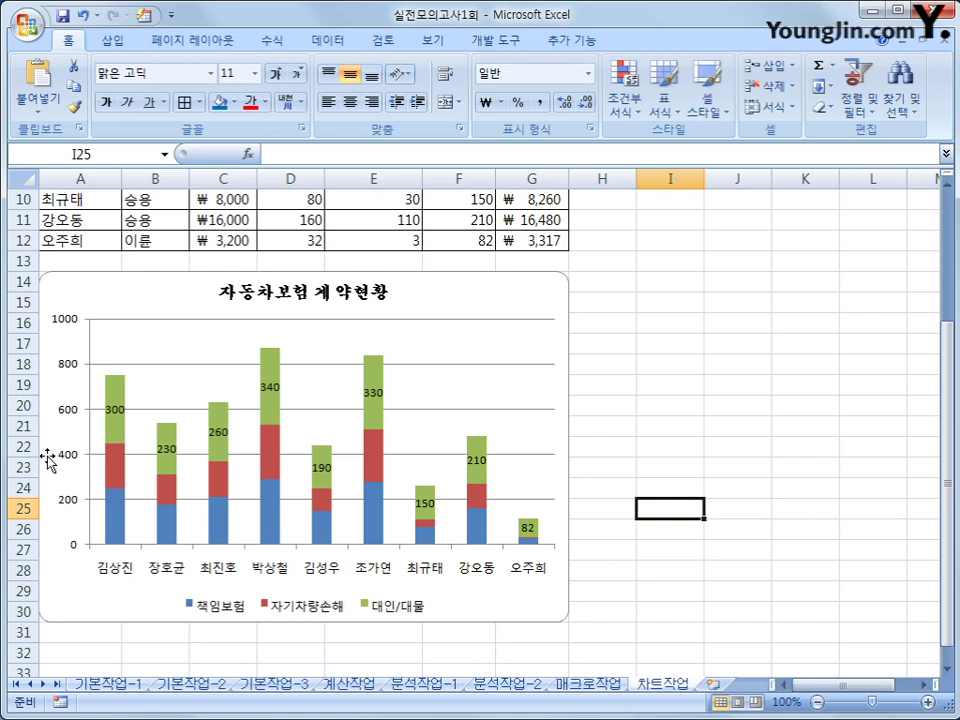
- Add a horizontally oriented title (가로 제목) to the chart's vertical value axis reading (단위:천원)
left_click(450, 297)
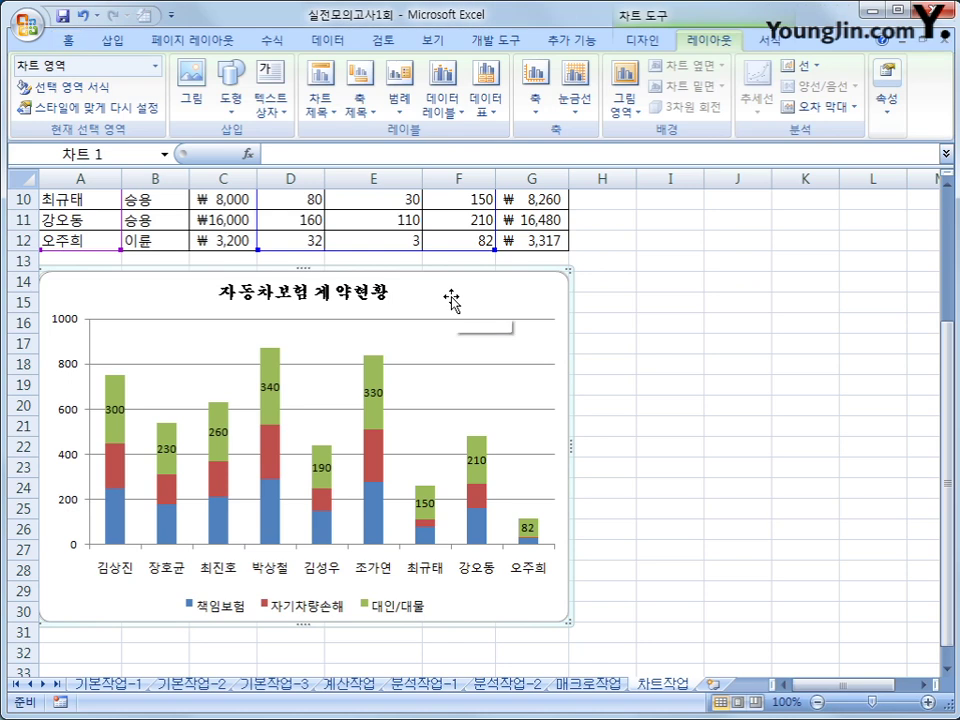
left_click(361, 106)
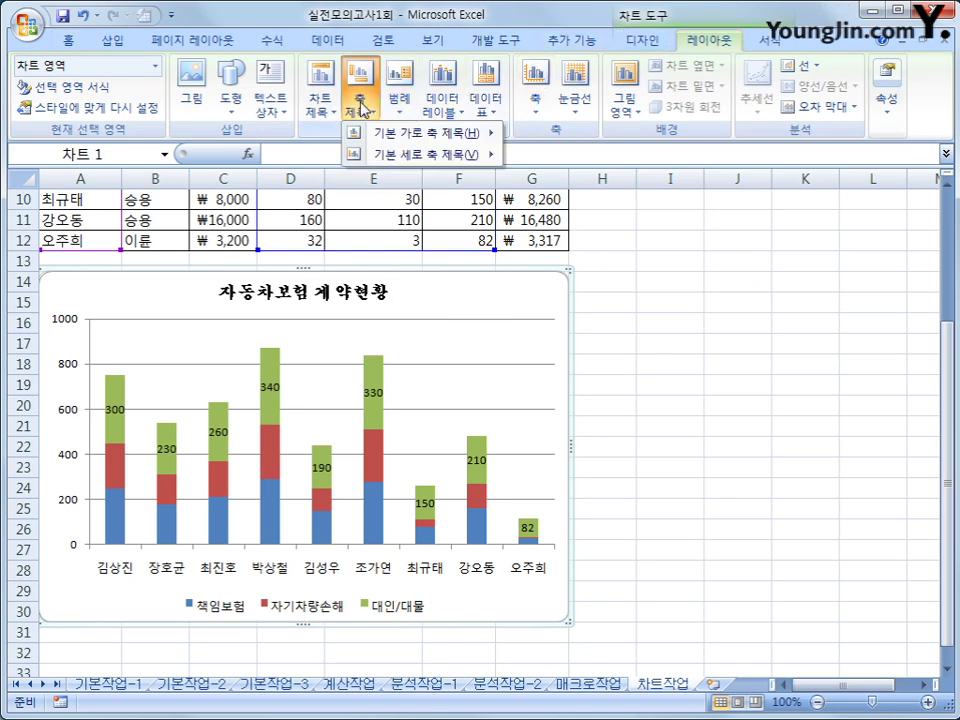
mouse_move(392, 165)
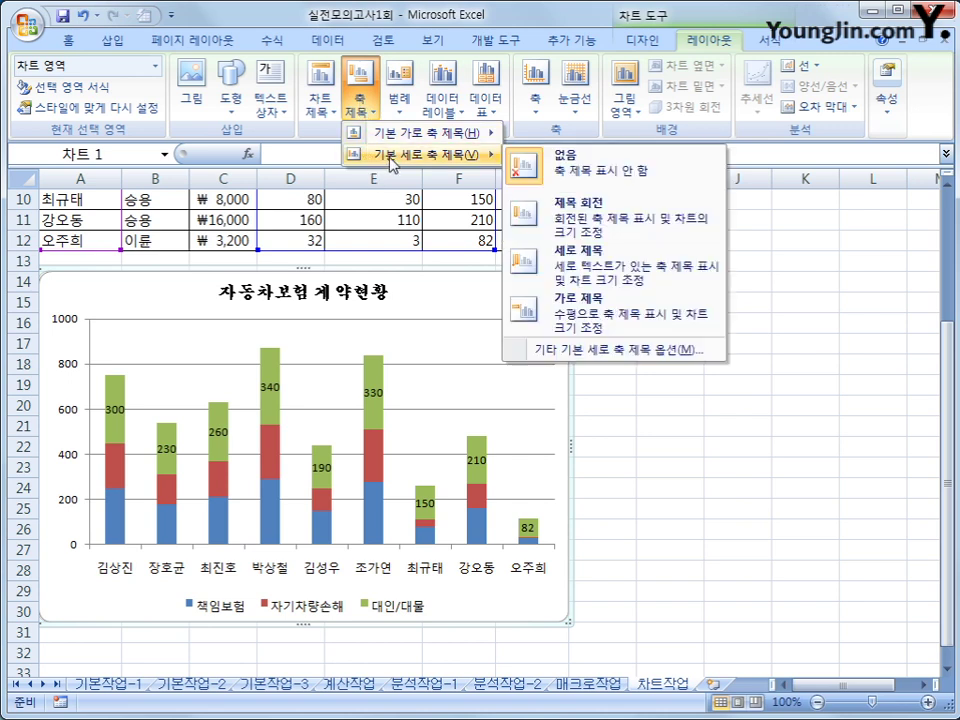
left_click(565, 315)
left_click_drag(58, 431, 104, 436)
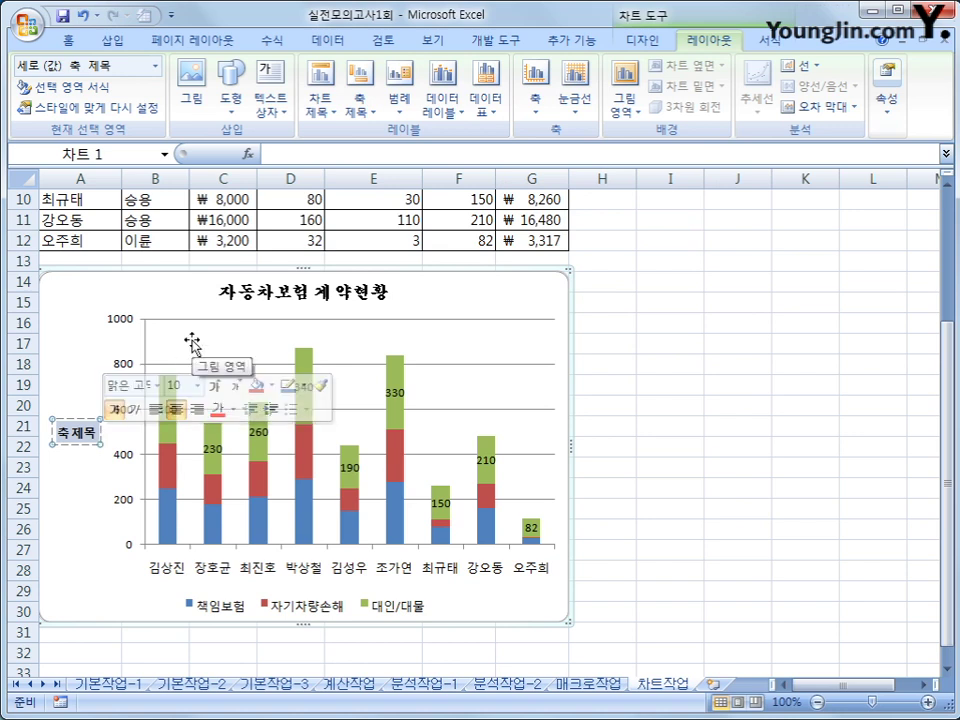
type("(단")
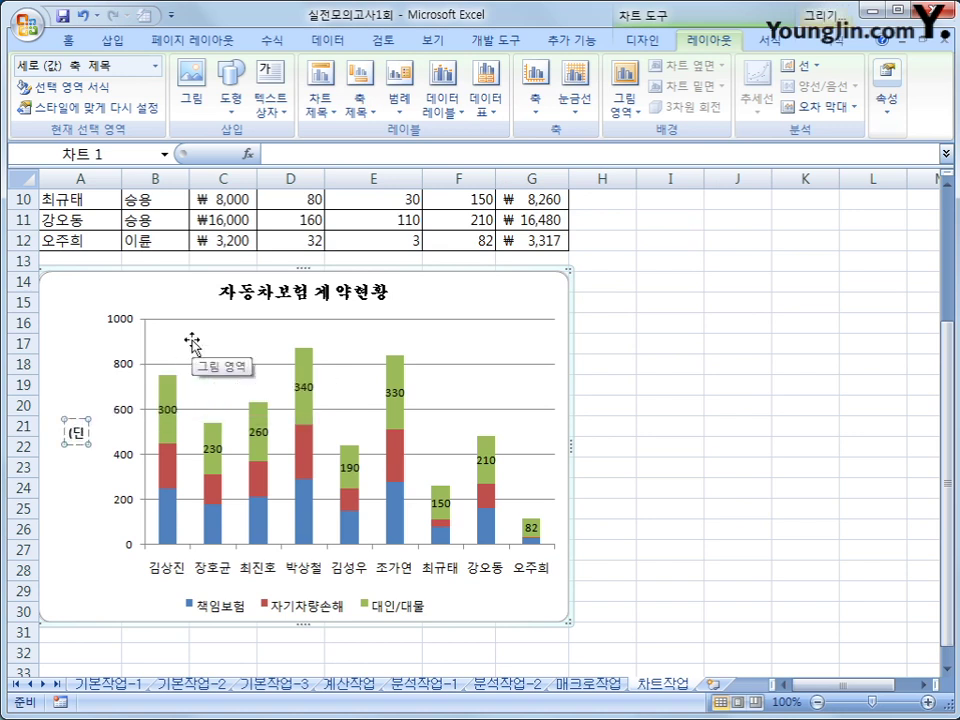
type("ㅇ")
type("위")
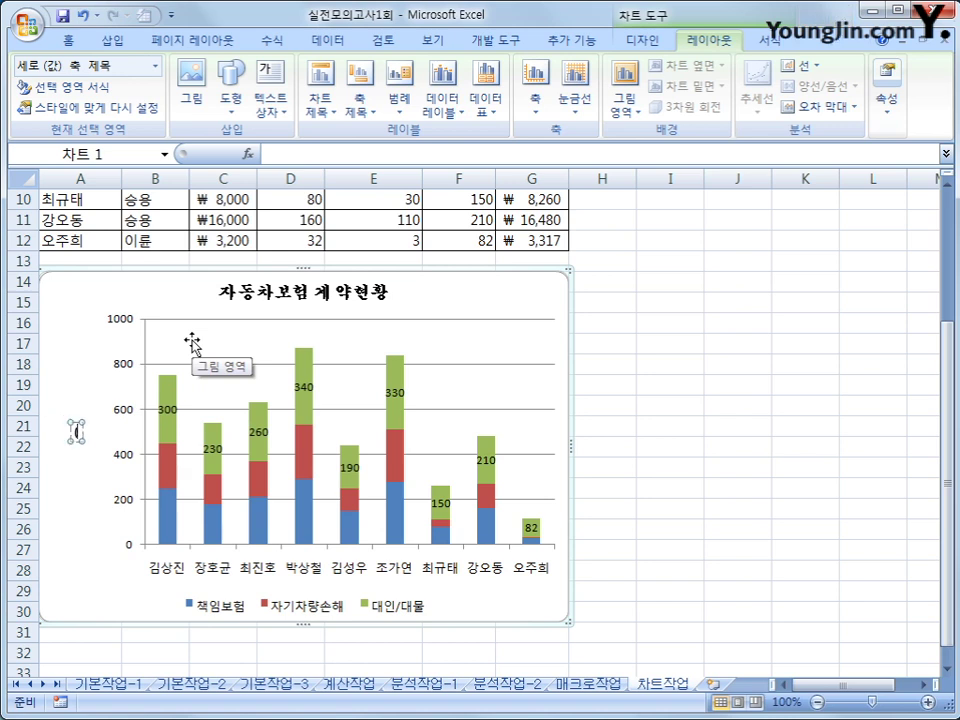
type(":천원)")
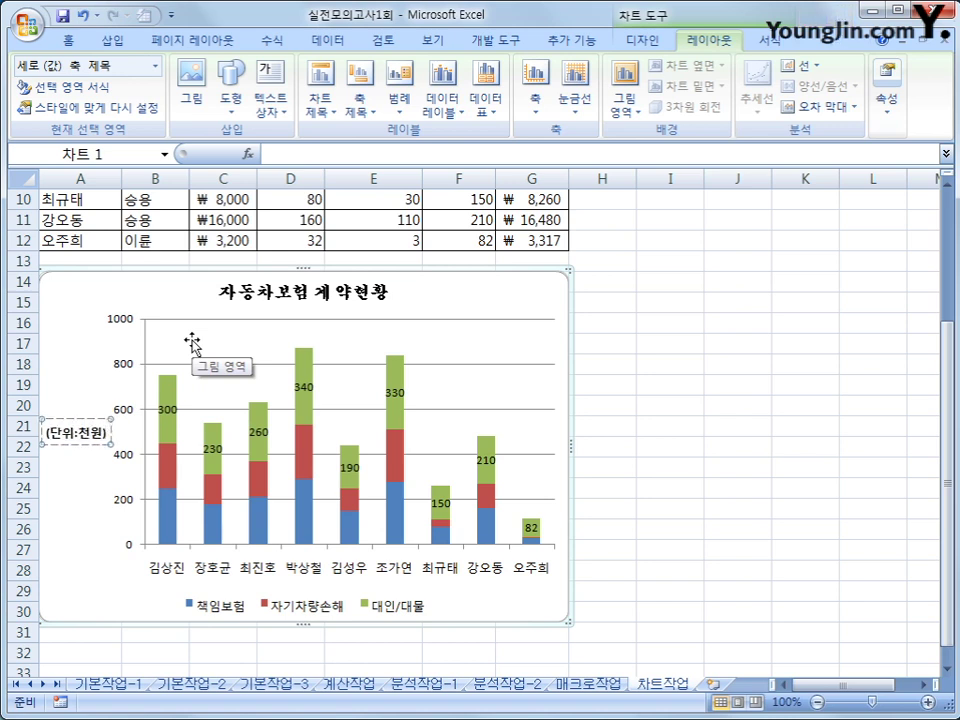
left_click(690, 440)
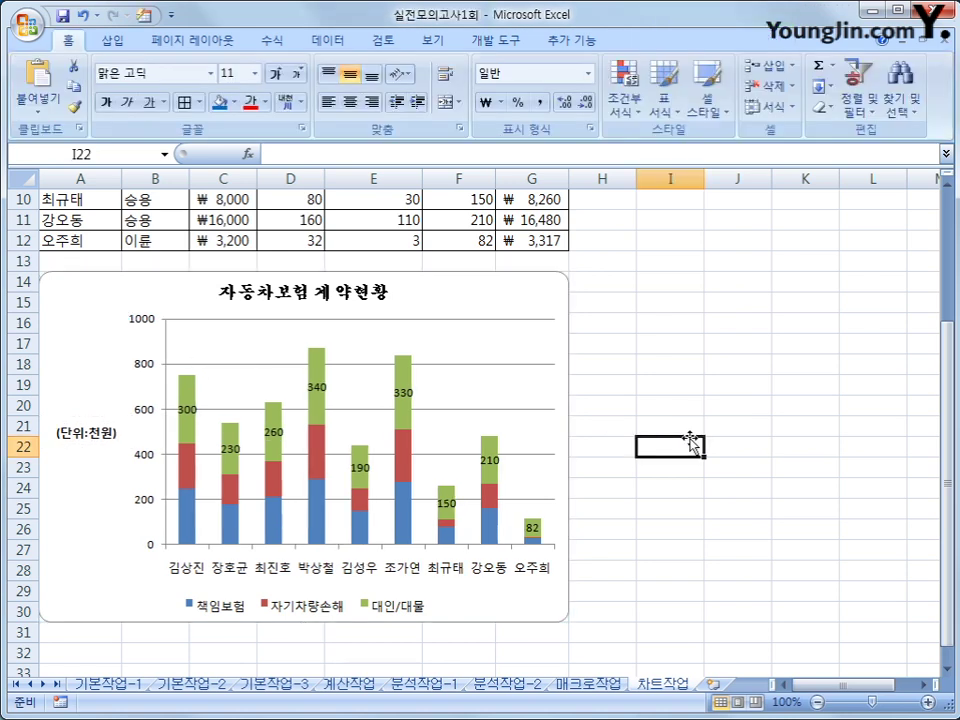